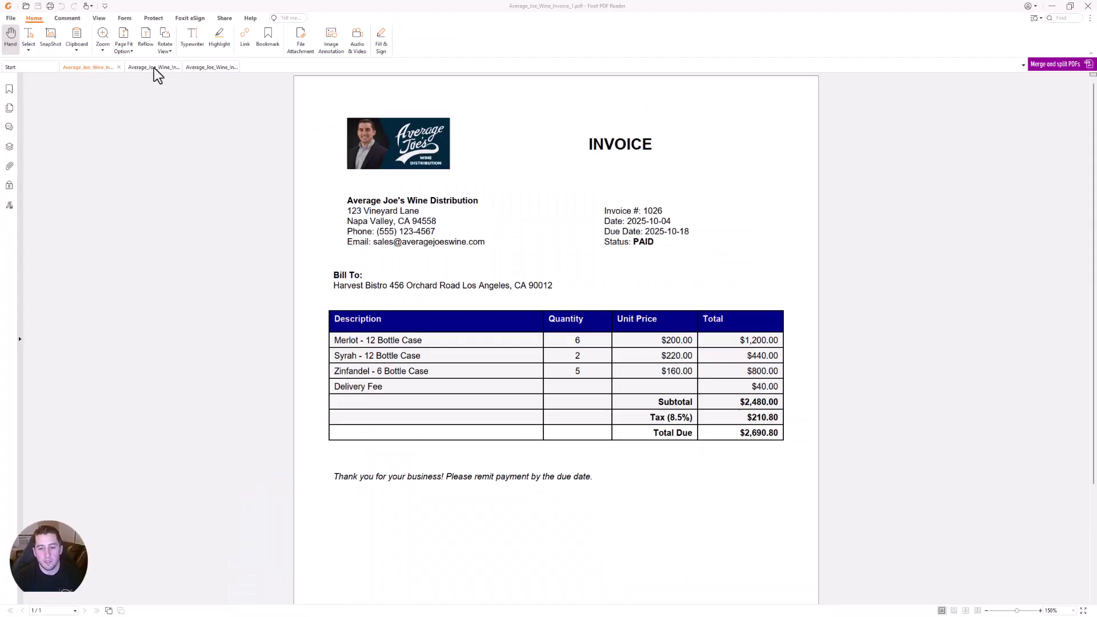
Look through invoice 1027, then invoice 1028 marked PAID, in Foxit PDF Reader
click(154, 68)
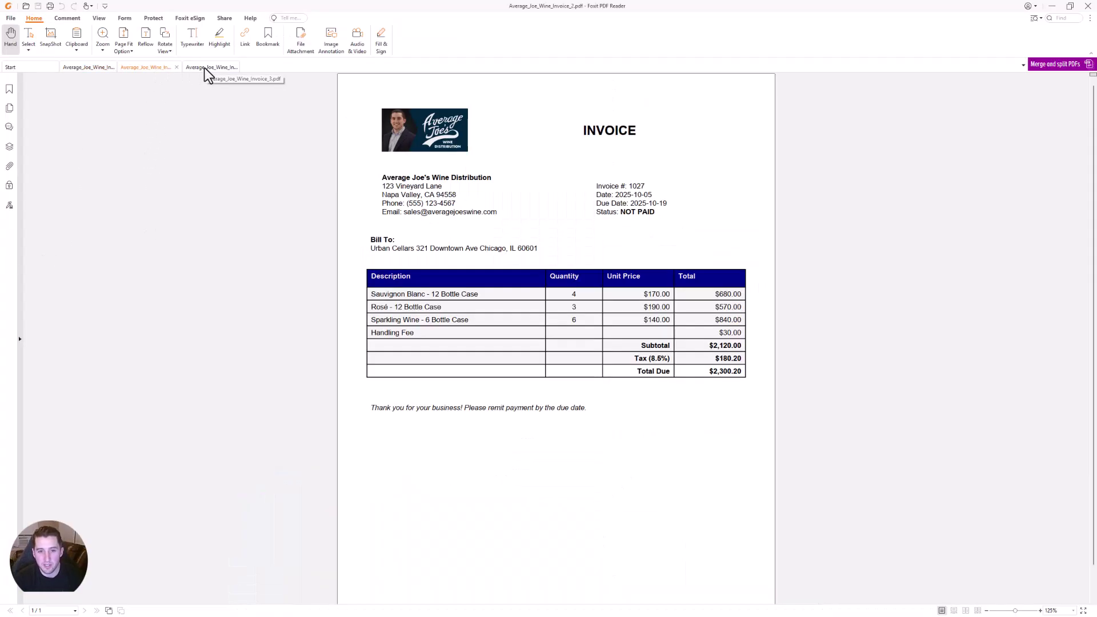
click(207, 69)
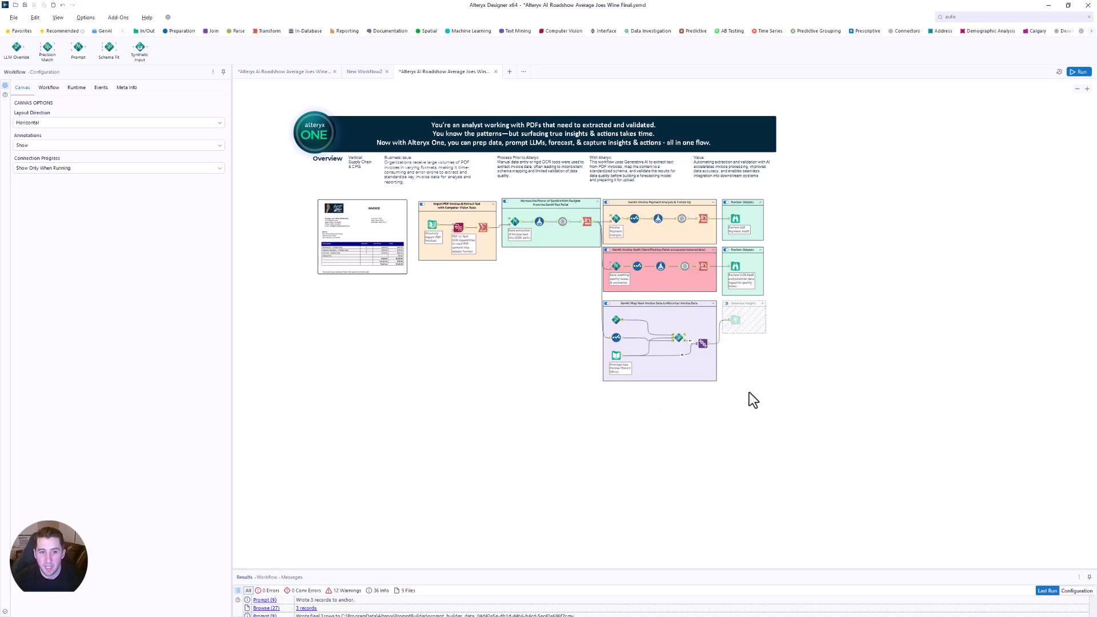
Zoom into the workflow and inspect the Directory tool's PDF folder settings and file list
scroll(749, 392, up, 3)
scroll(651, 443, up, 2)
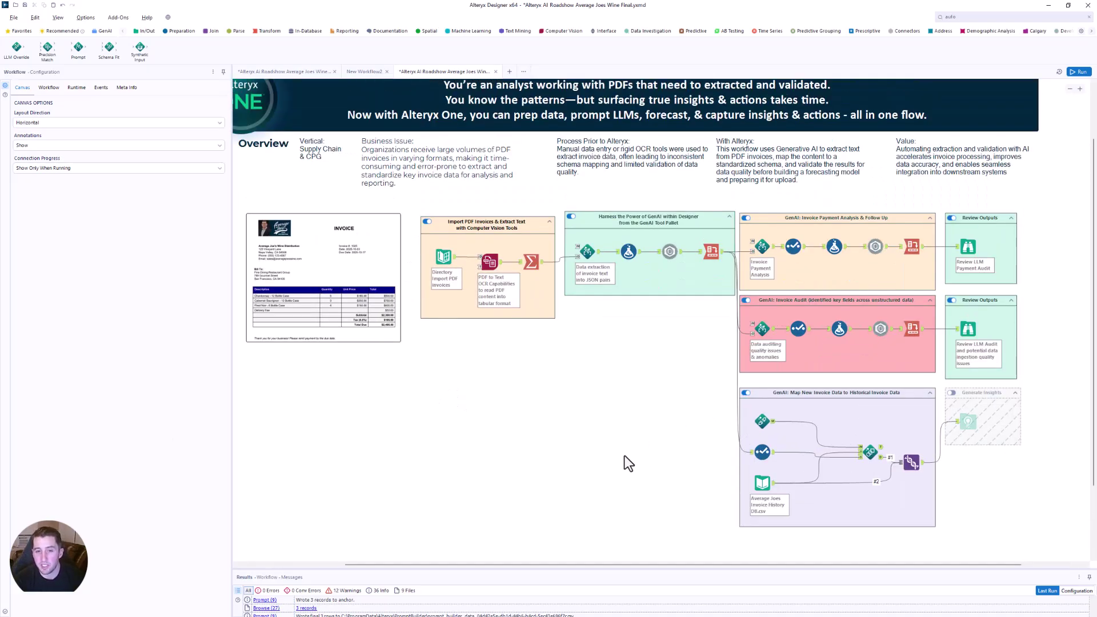
drag(645, 564, 515, 572)
scroll(545, 473, up, 2)
scroll(539, 446, up, 2)
scroll(530, 451, up, 3)
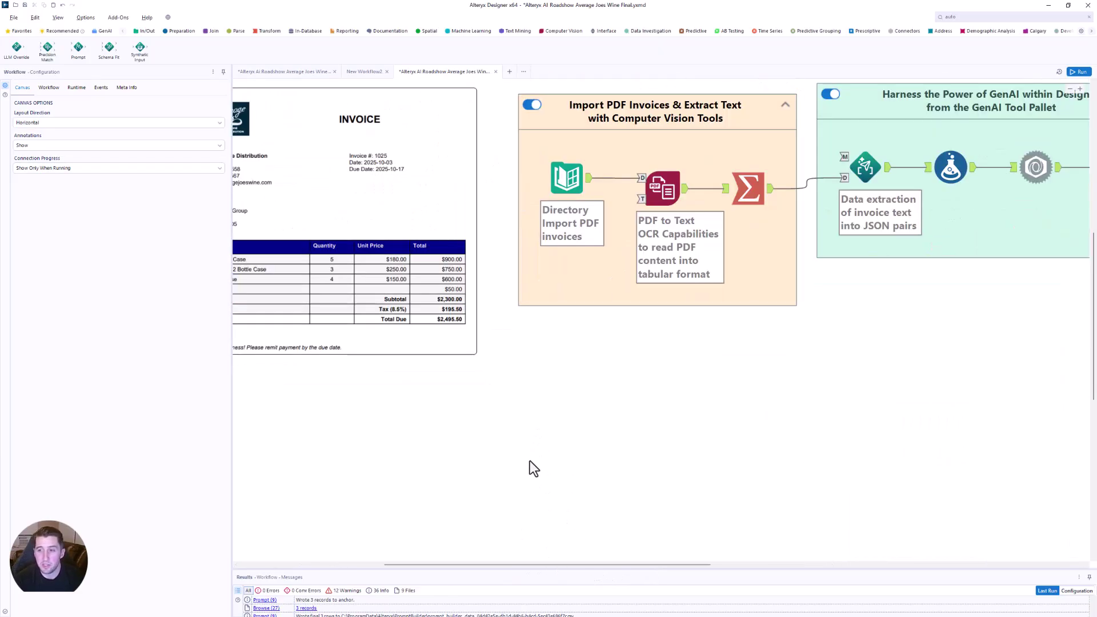
drag(539, 564, 526, 565)
scroll(528, 509, up, 1)
scroll(539, 501, up, 1)
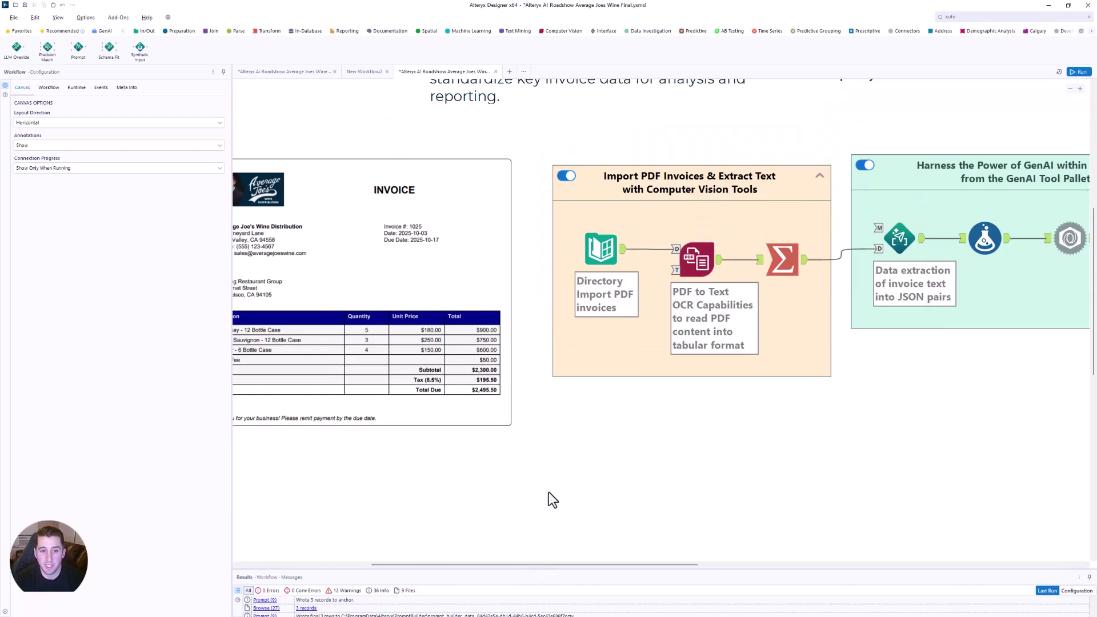
scroll(572, 502, down, 1)
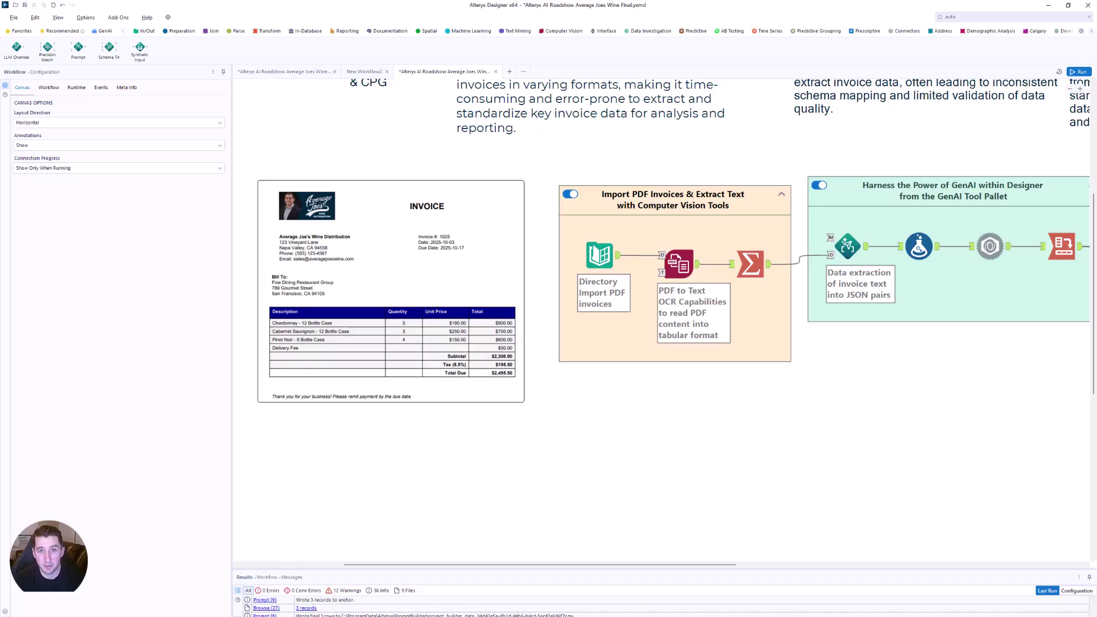
click(598, 255)
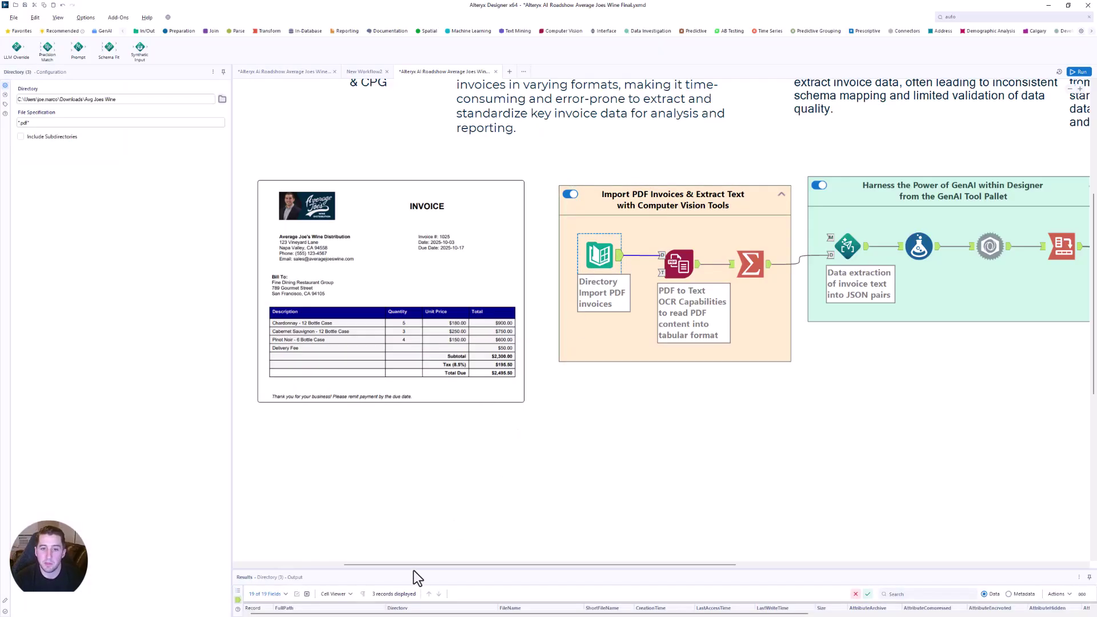
drag(415, 571, 421, 520)
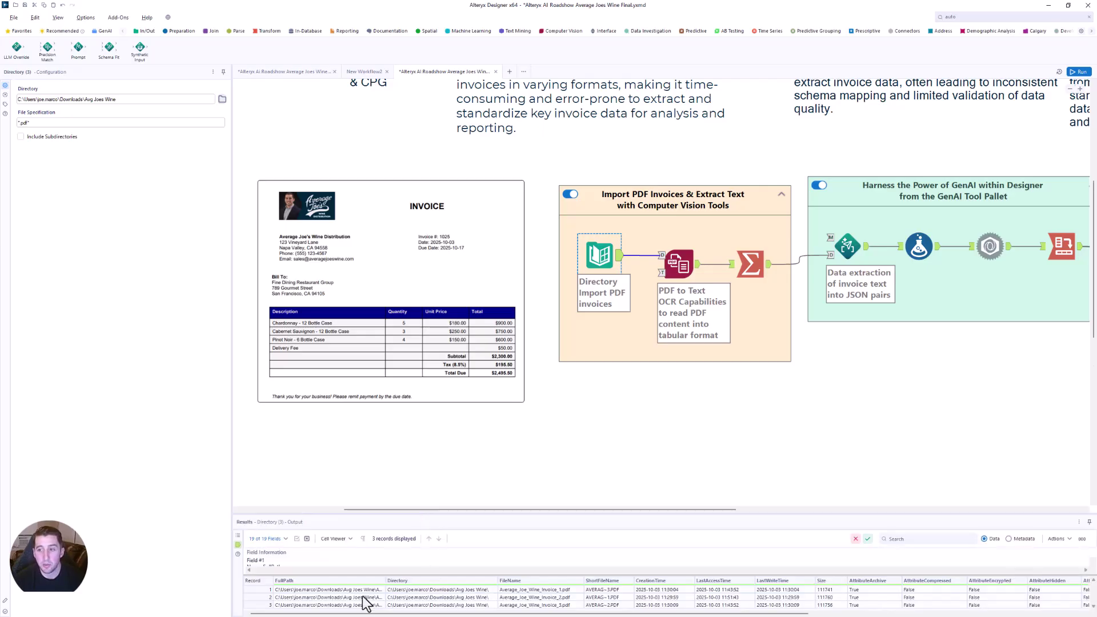
Inspect the Summarize output of concatenated invoice text per FullPath, then select the GenAI container
click(760, 264)
drag(563, 511, 563, 485)
click(457, 573)
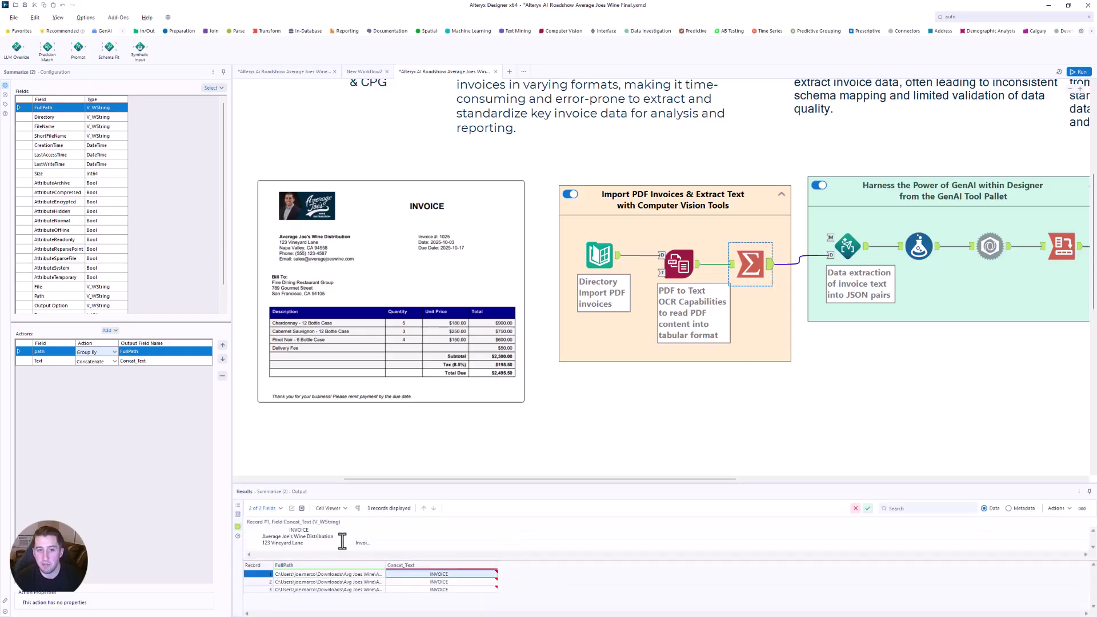
click(360, 565)
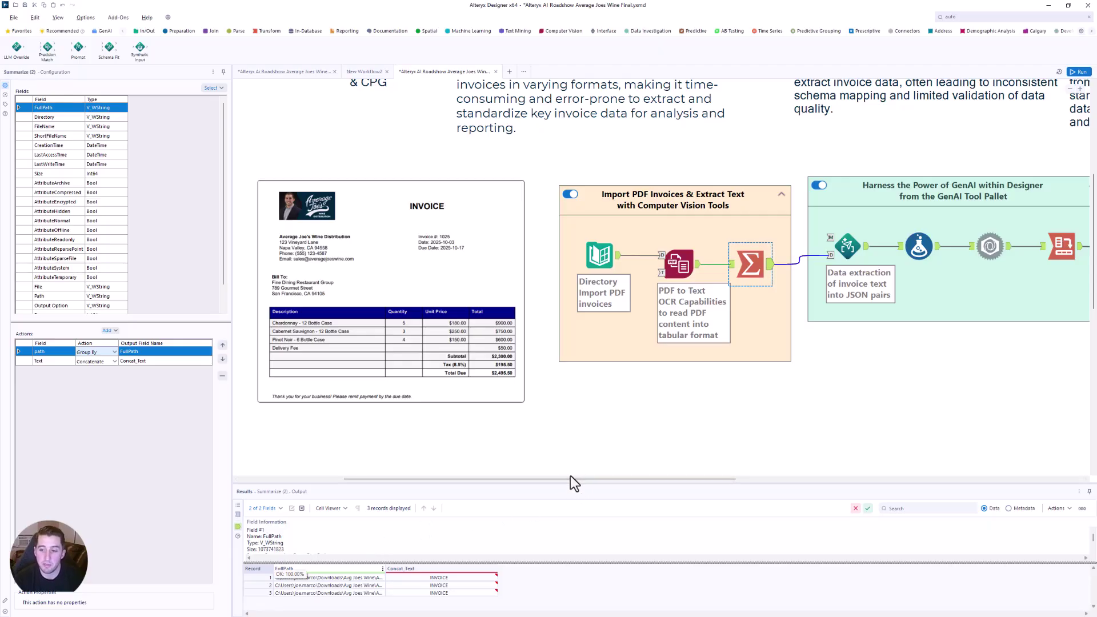
drag(672, 482, 859, 481)
click(605, 194)
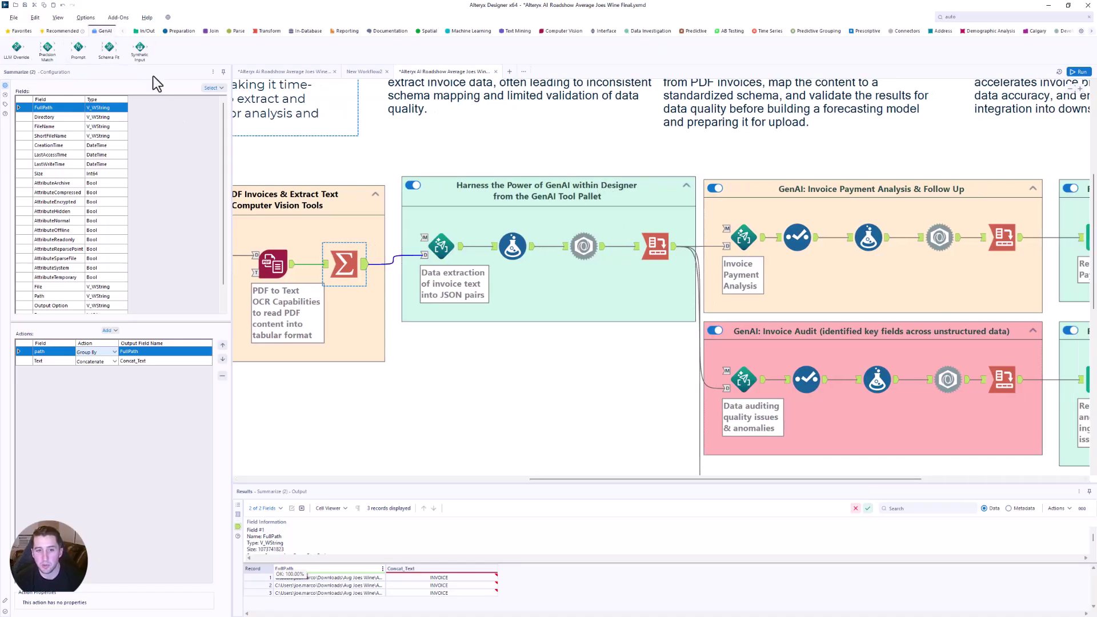
Read the invoice-extraction Prompt tool's template after dismissing the Create Connection dialog
click(440, 246)
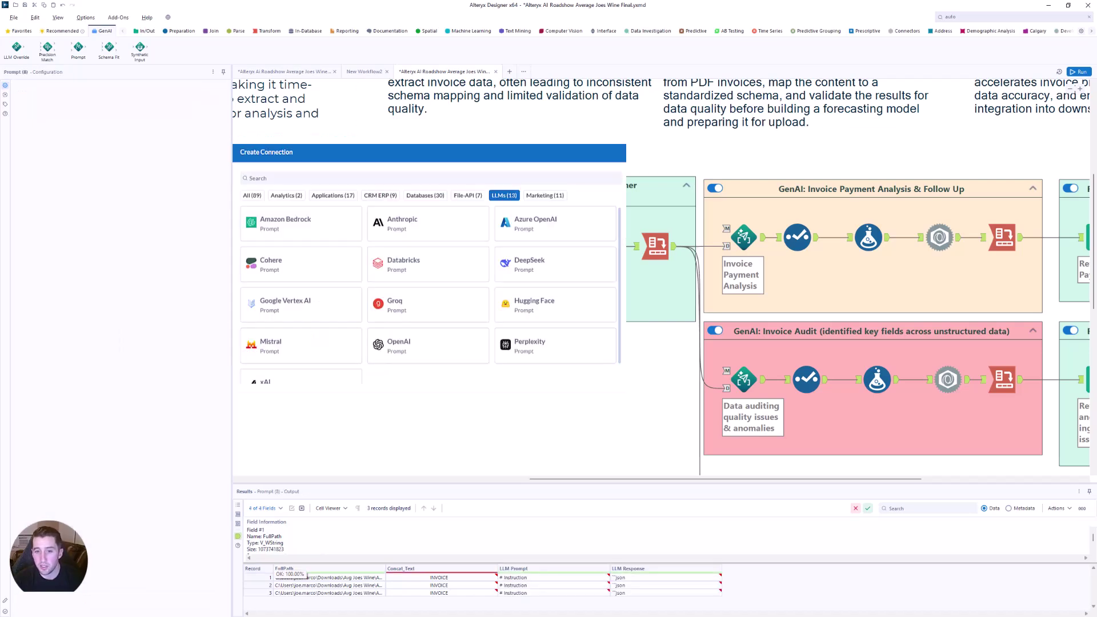
drag(231, 395, 269, 404)
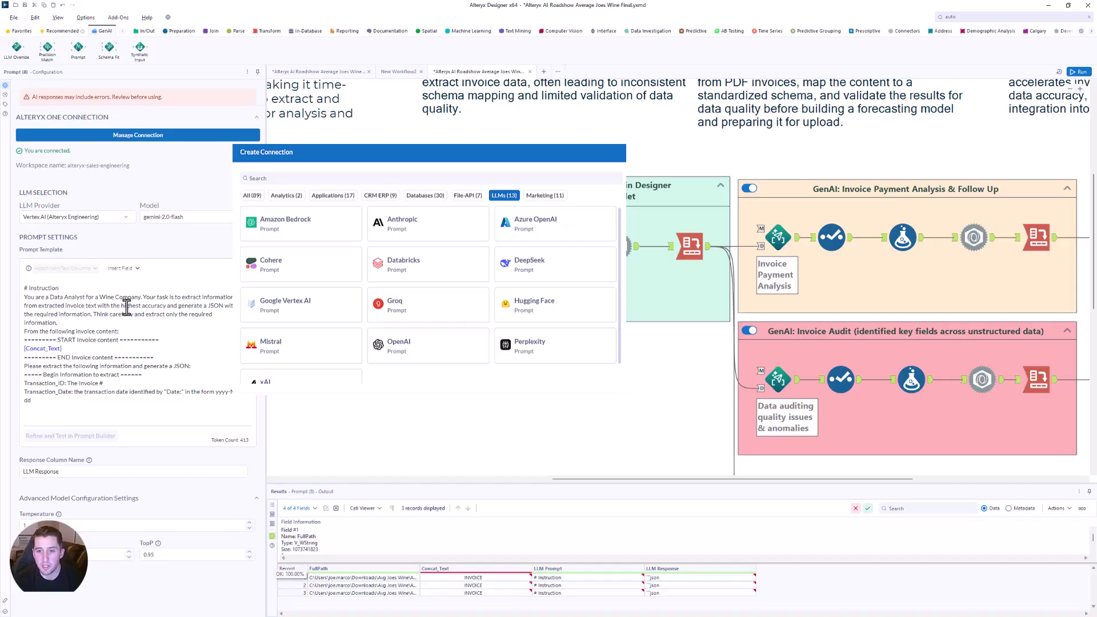
click(139, 311)
scroll(141, 314, down, 3)
scroll(143, 323, down, 5)
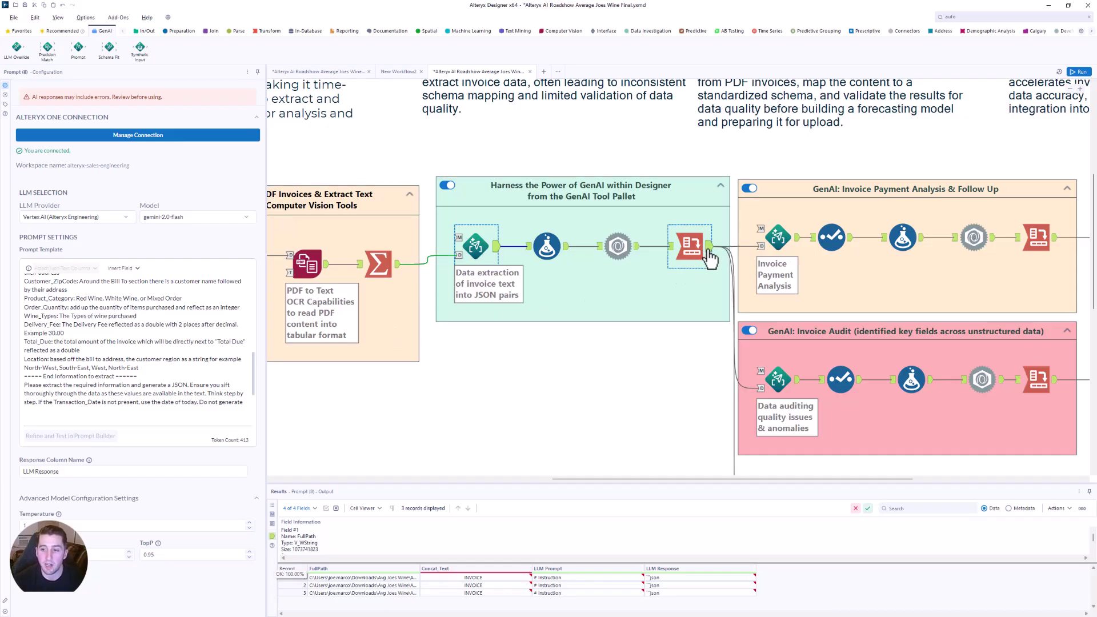
Inspect the Cross Tab output of Customer_City, Status, Total_Due and dates for three invoices
click(707, 256)
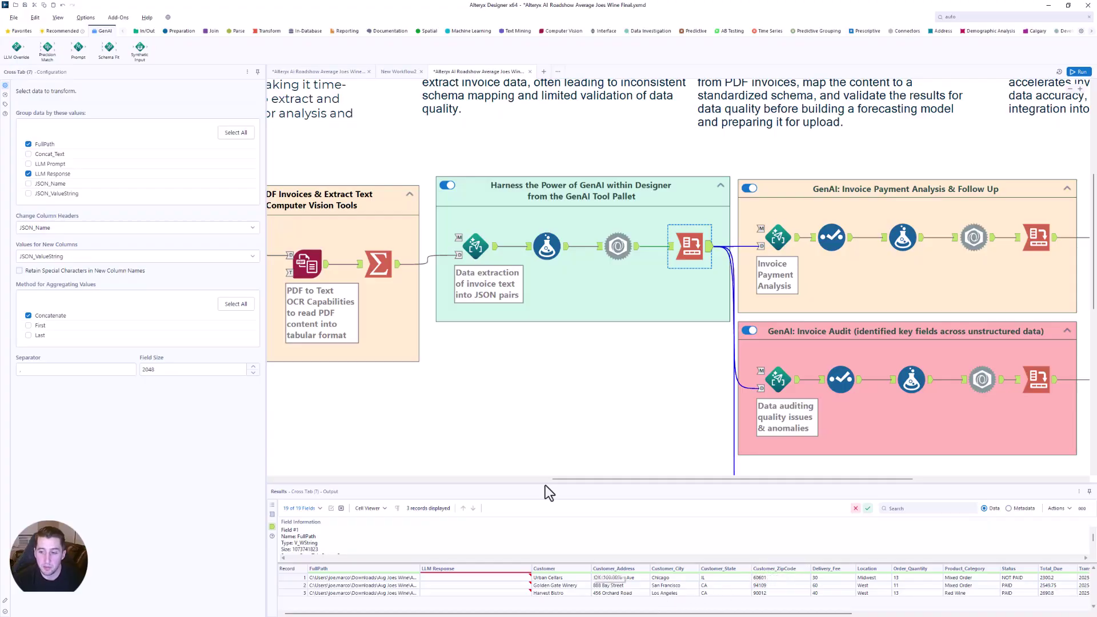
drag(548, 482, 549, 454)
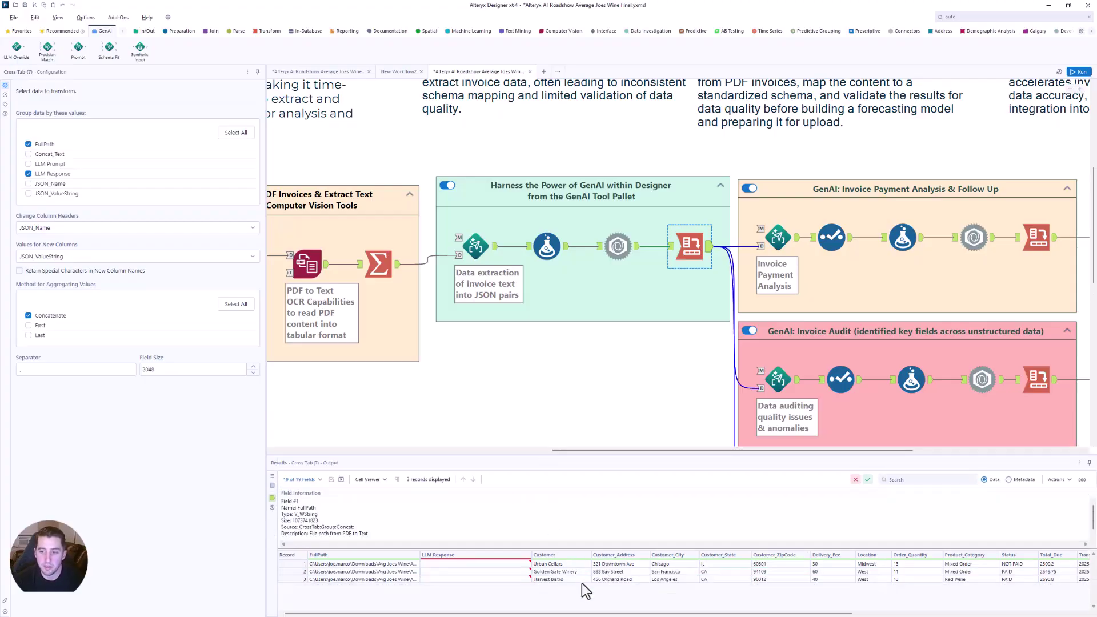
scroll(474, 567, right, 3)
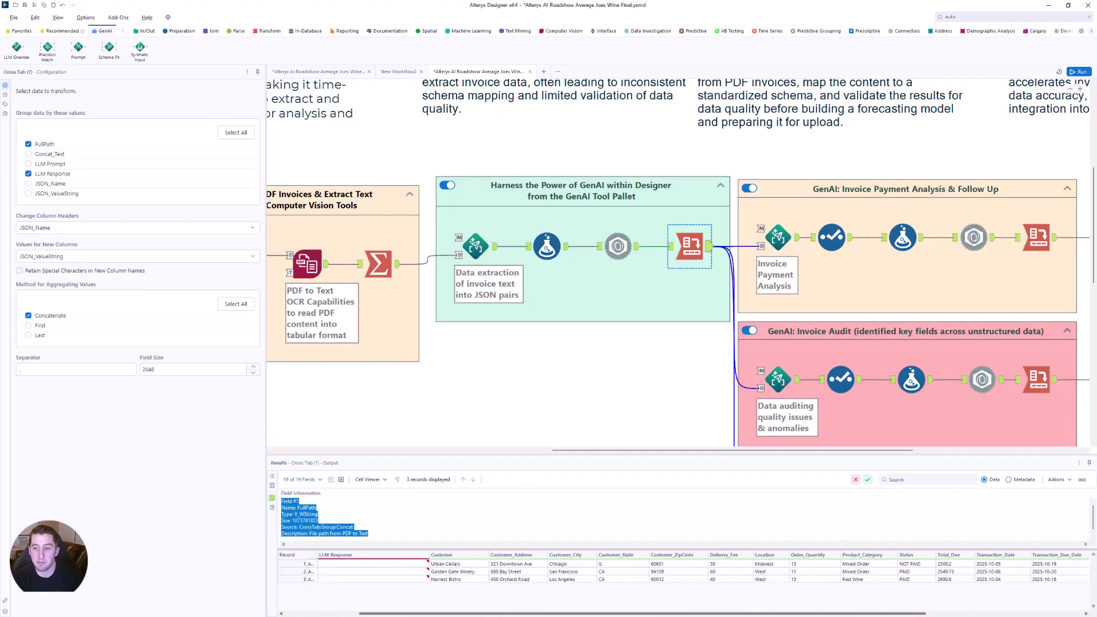
drag(474, 566, 1094, 596)
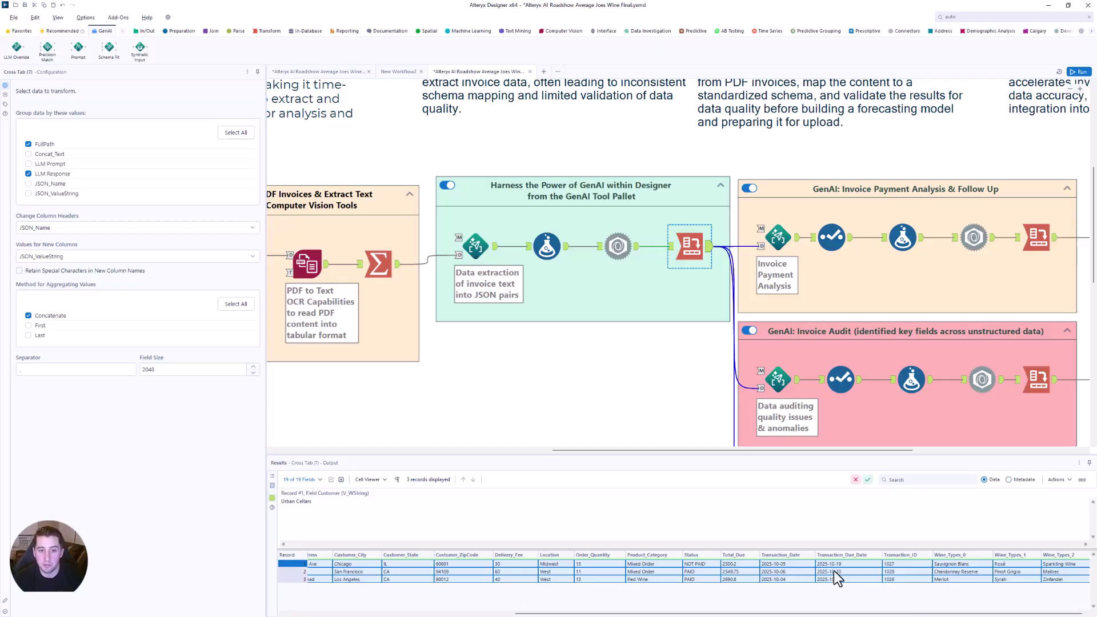
scroll(671, 393, down, 1)
scroll(671, 393, down, 2)
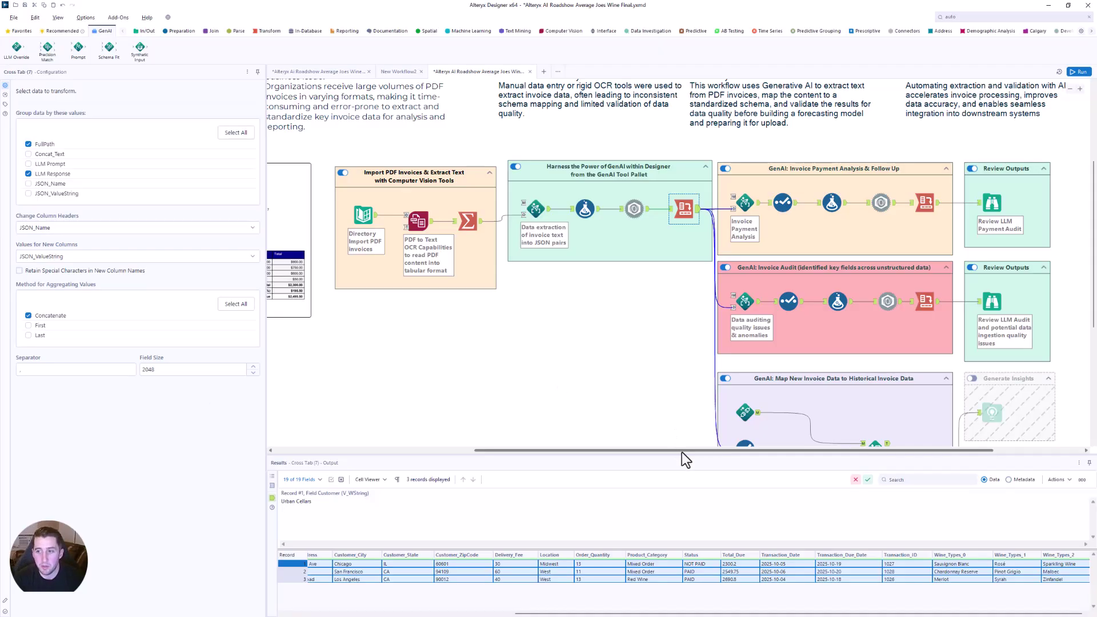
Read the Payment Analysis prompt's Payment Received and Customer Follow Up requirements
drag(683, 451, 769, 461)
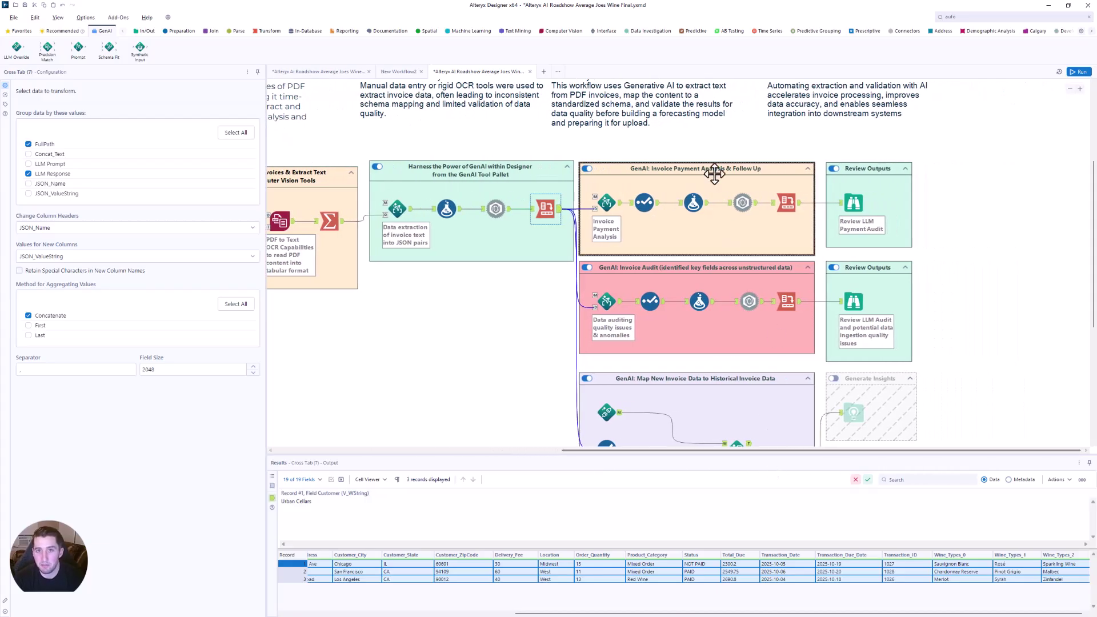
click(605, 206)
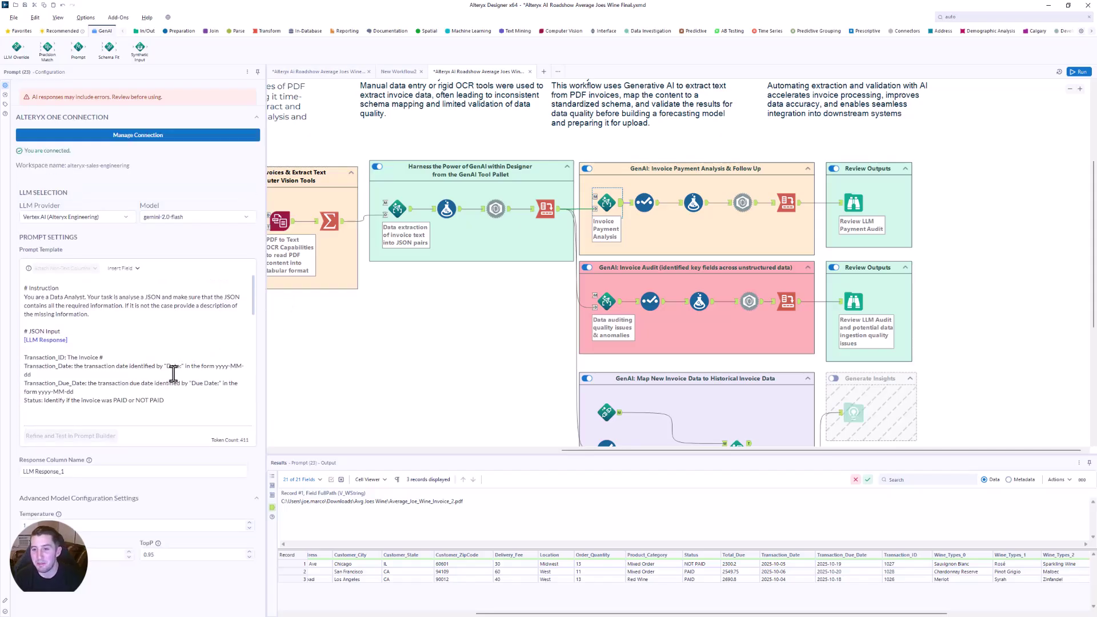
scroll(176, 321, down, 10)
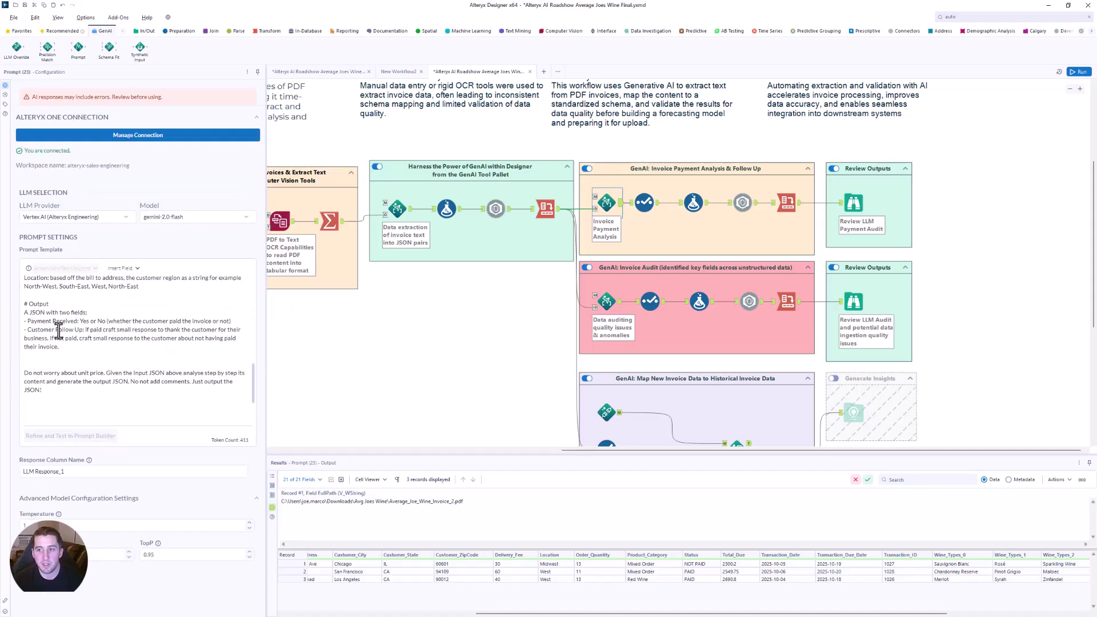
drag(26, 321, 146, 346)
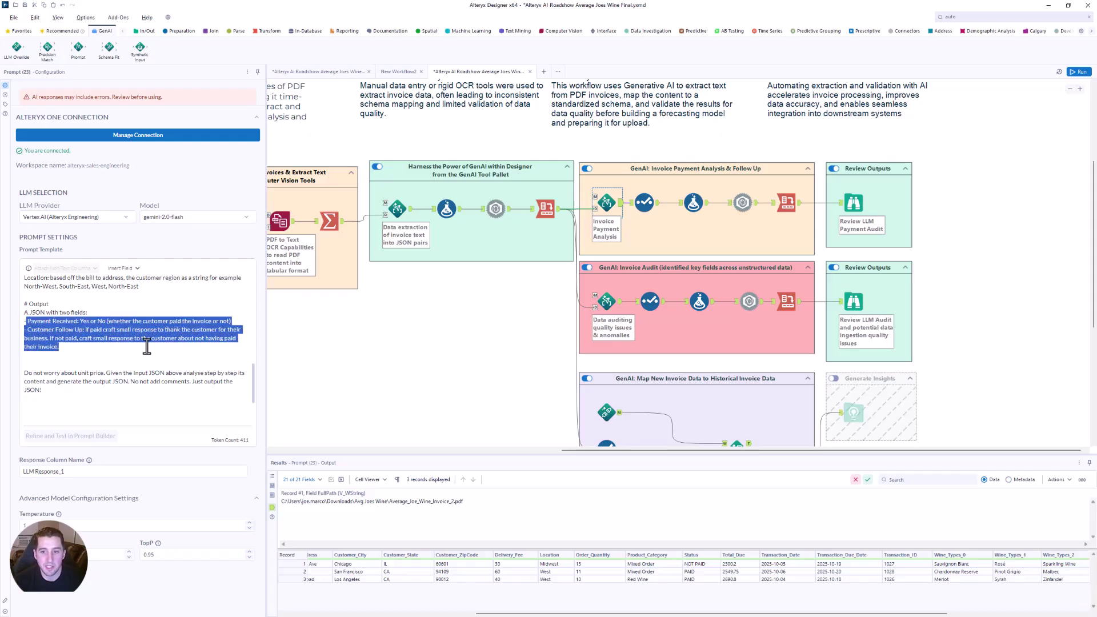
Check the Customer_Follow_Up output, including invoice 1027's past-due message with Payment_Received No
click(851, 206)
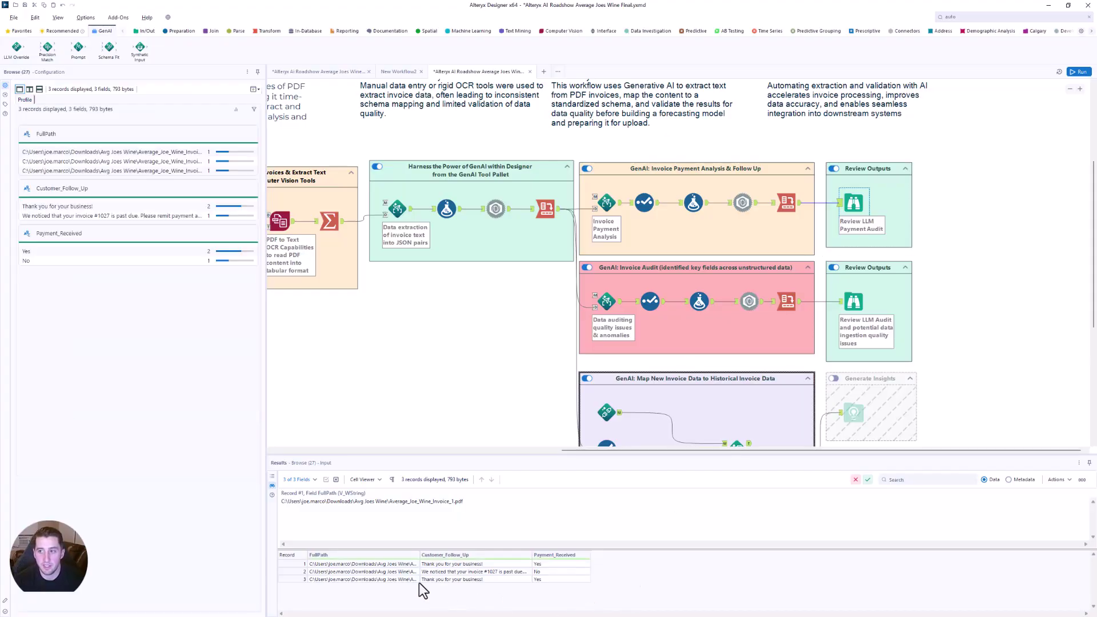
click(405, 565)
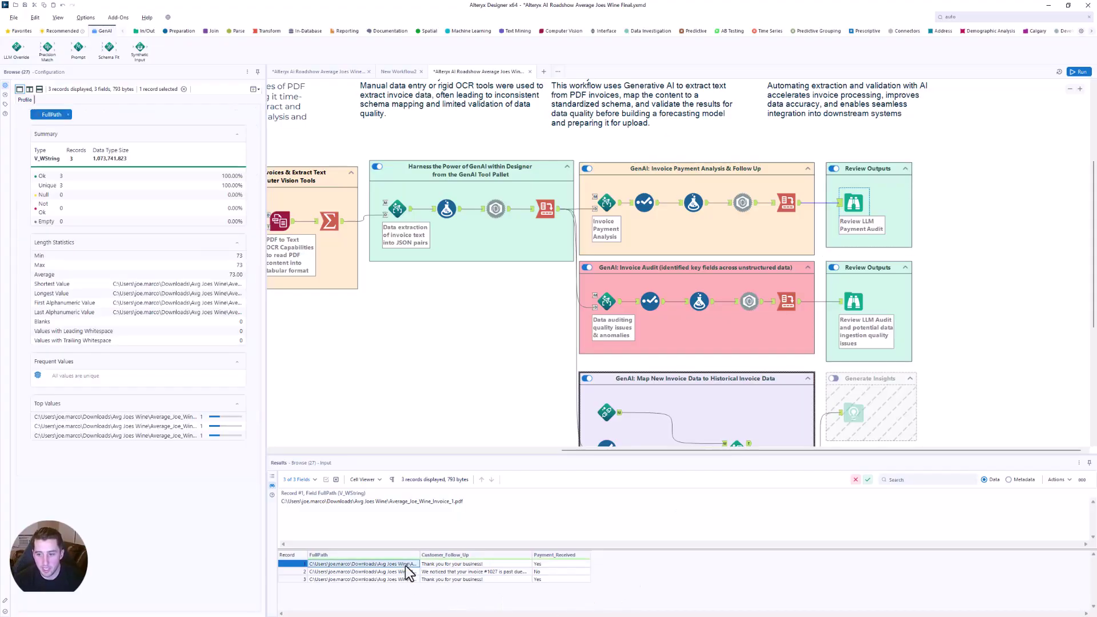
click(482, 565)
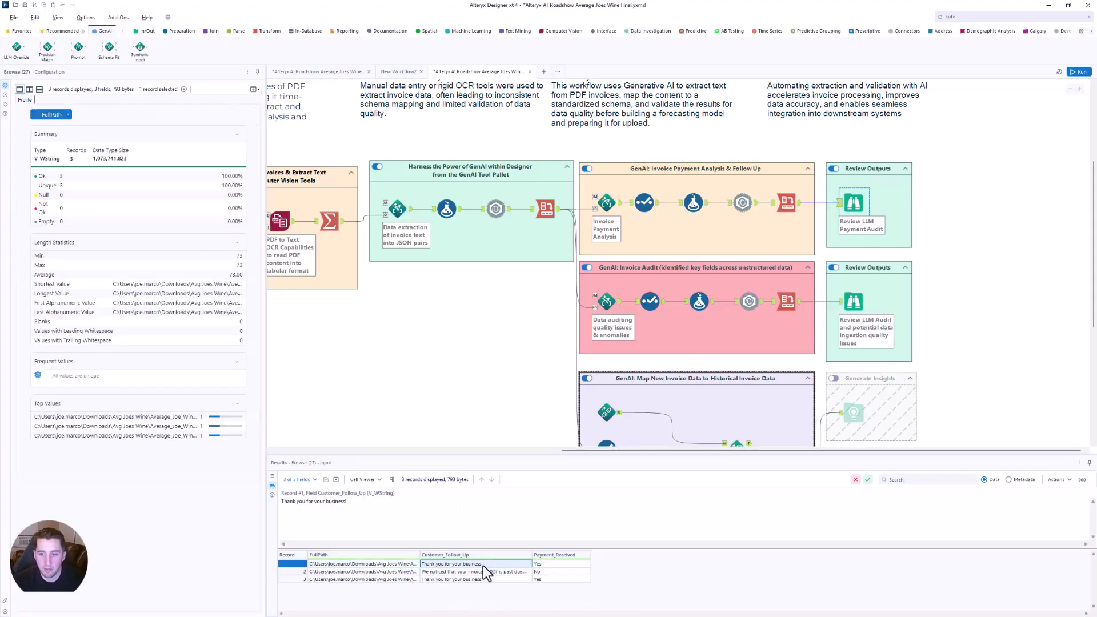
click(523, 572)
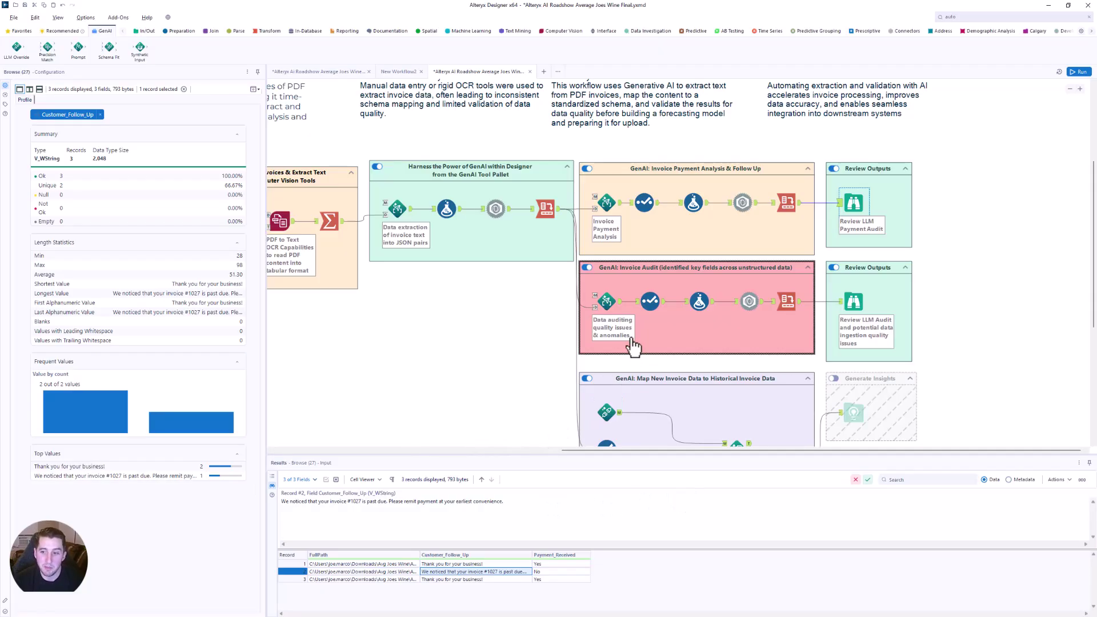
Read the invoice-audit prompt's completeness instruction and its is_correct and reason output fields
click(613, 308)
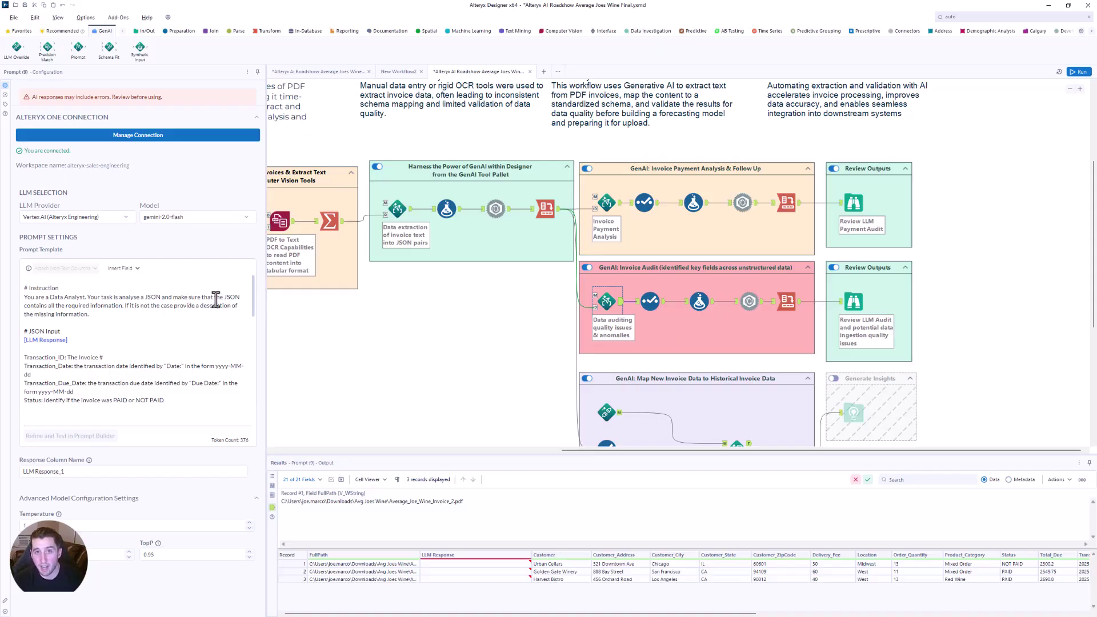
drag(23, 306, 122, 307)
drag(252, 300, 257, 390)
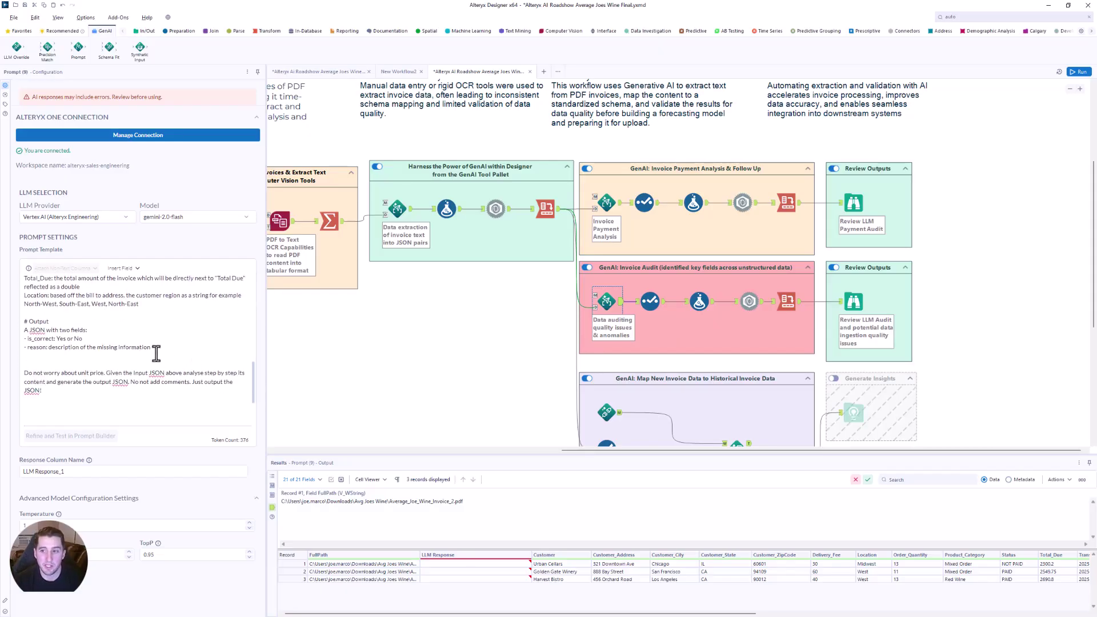
drag(152, 347, 34, 340)
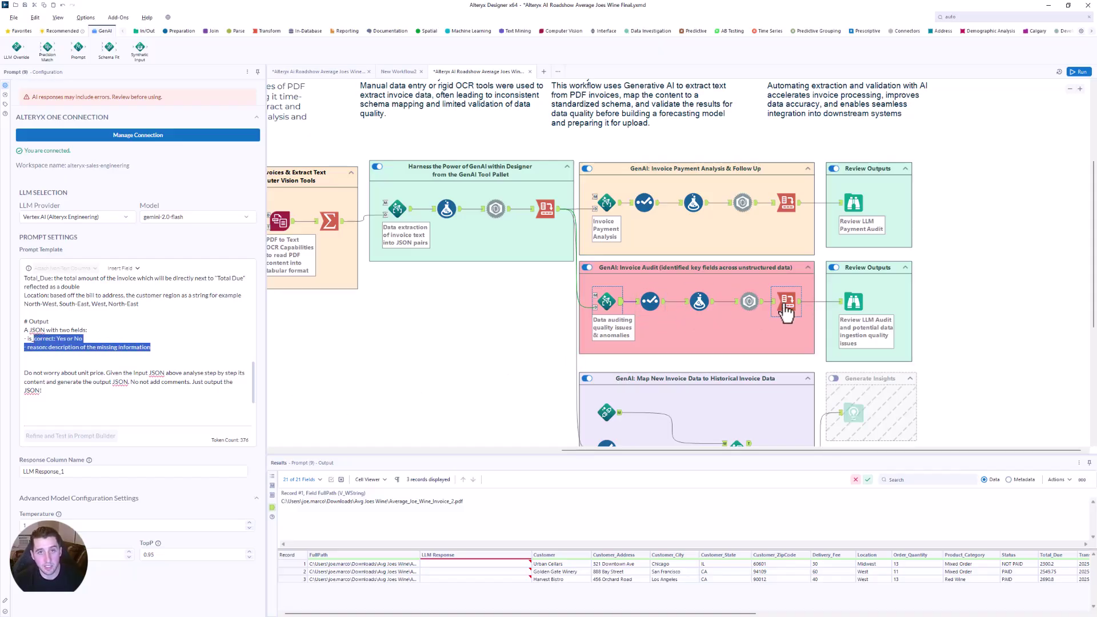
Widen the reason column and read the audit reasons for invoices 3 and 2, all is_correct Yes
click(852, 302)
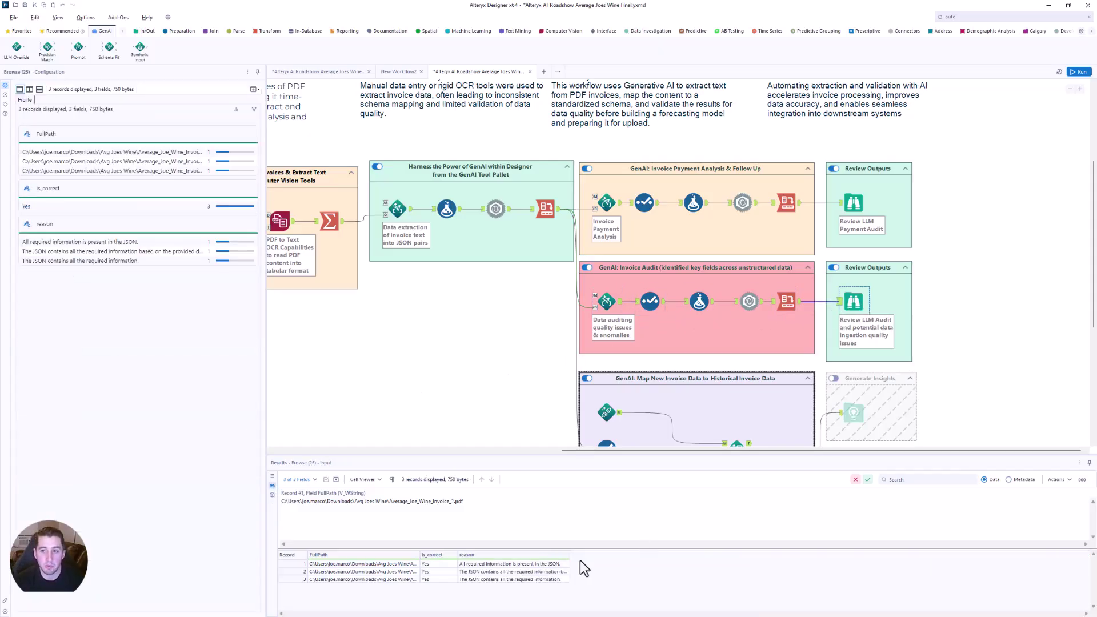
drag(570, 554, 606, 553)
click(527, 580)
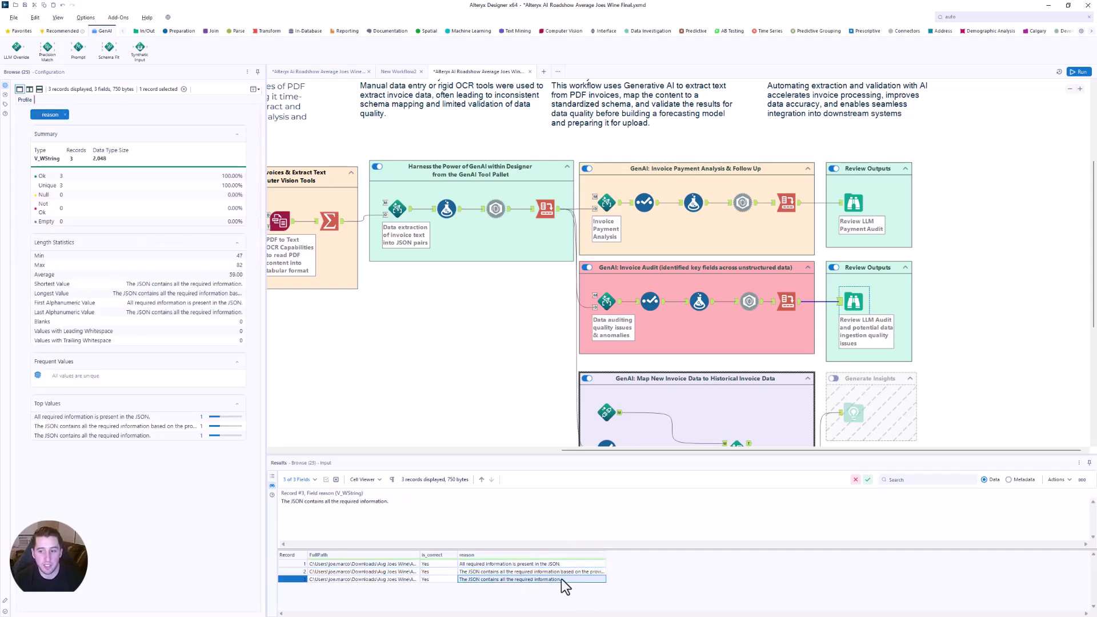
click(564, 572)
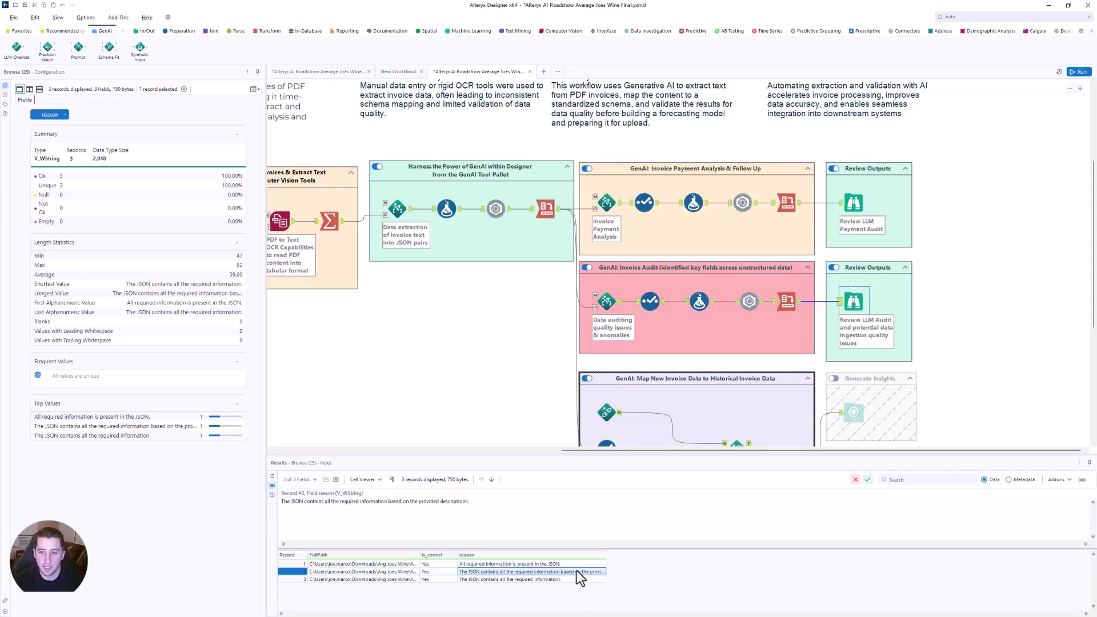
scroll(498, 400, down, 3)
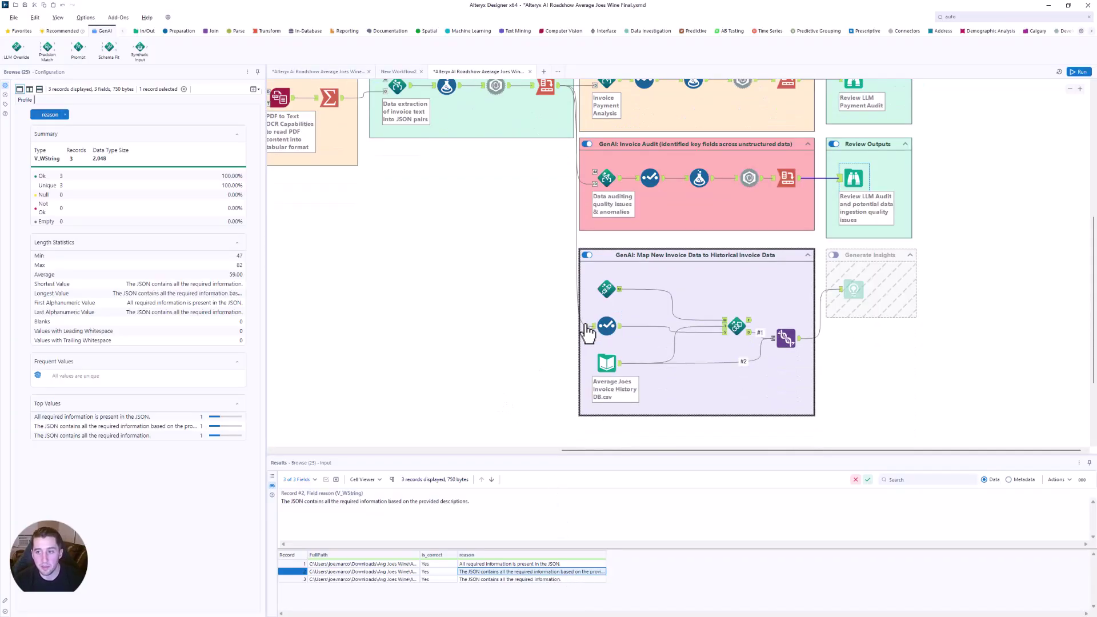
Review the invoice history records, the Schema Fit transformations and the mapped invoice columns
click(620, 368)
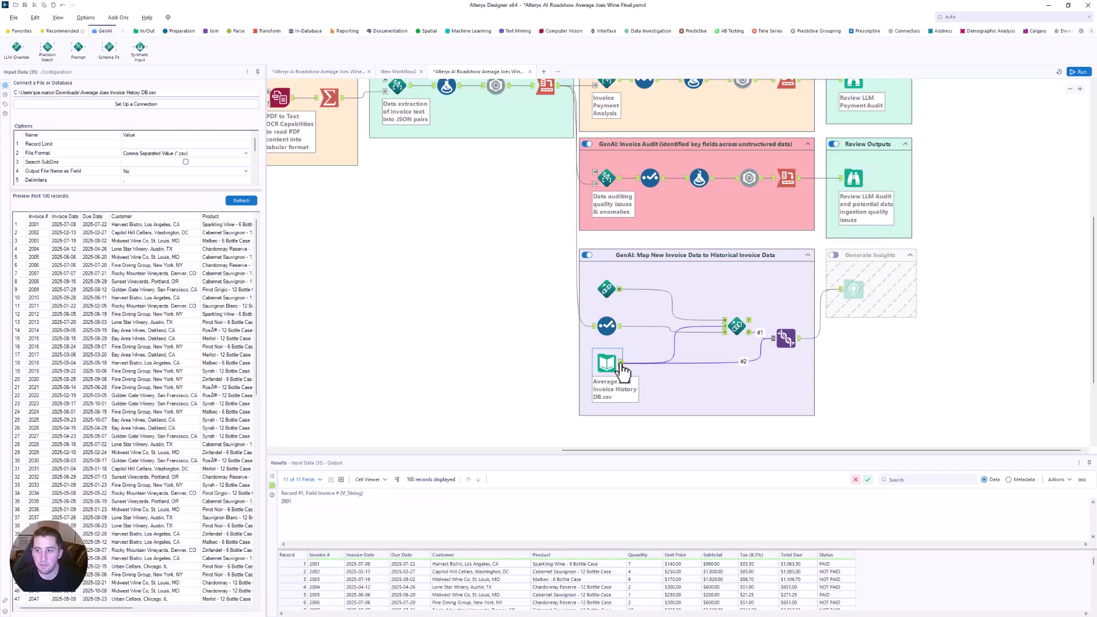
scroll(188, 394, down, 15)
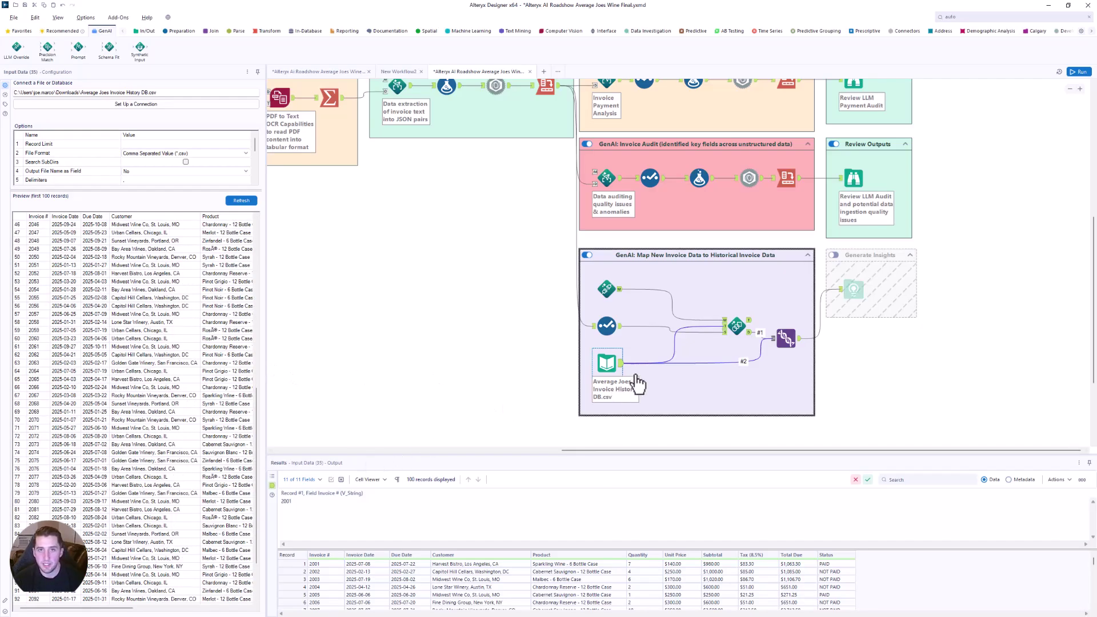
click(751, 326)
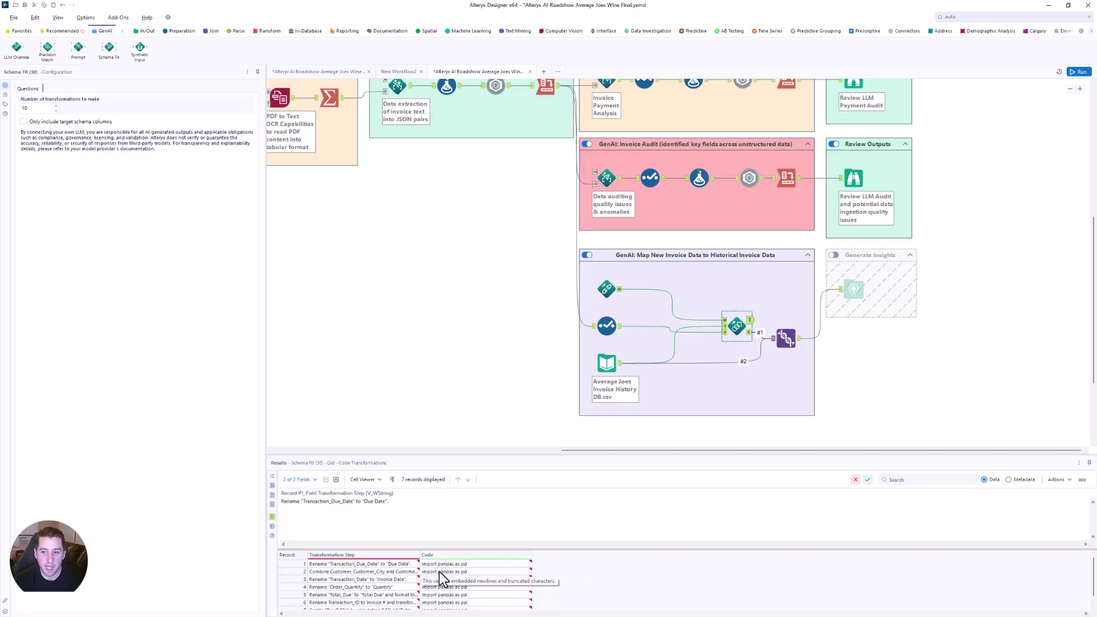
click(619, 334)
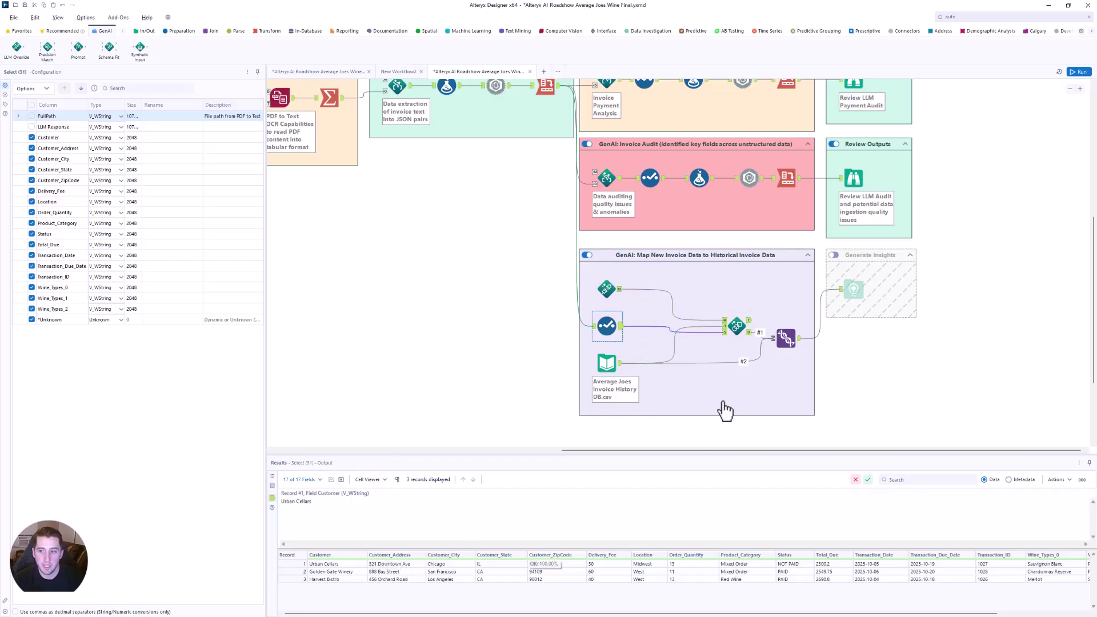
click(749, 330)
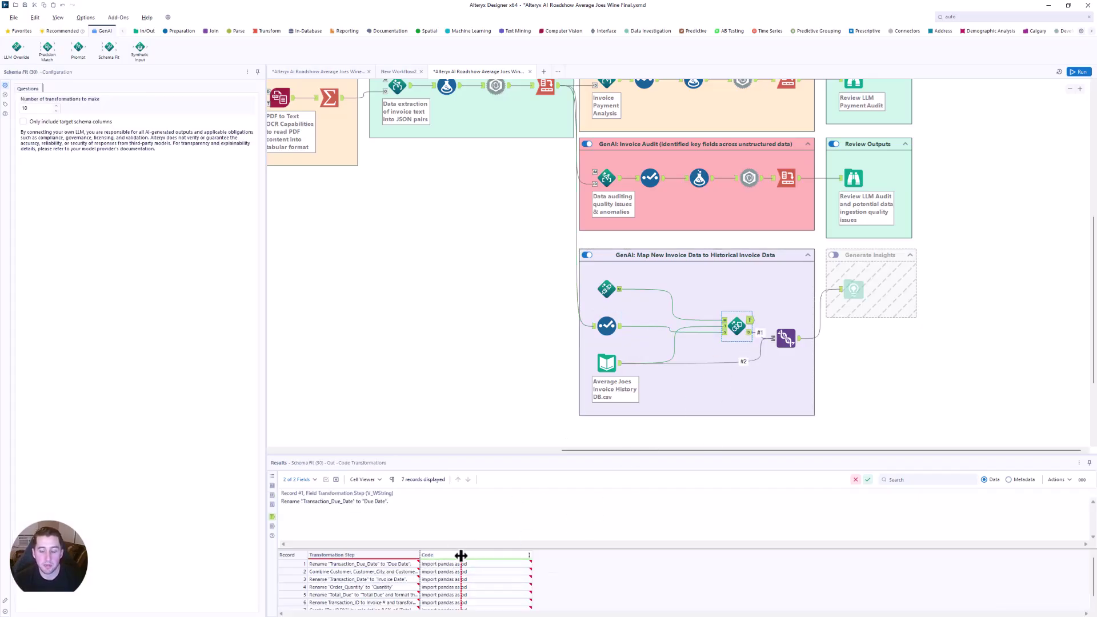
drag(420, 555, 460, 558)
scroll(421, 588, down, 1)
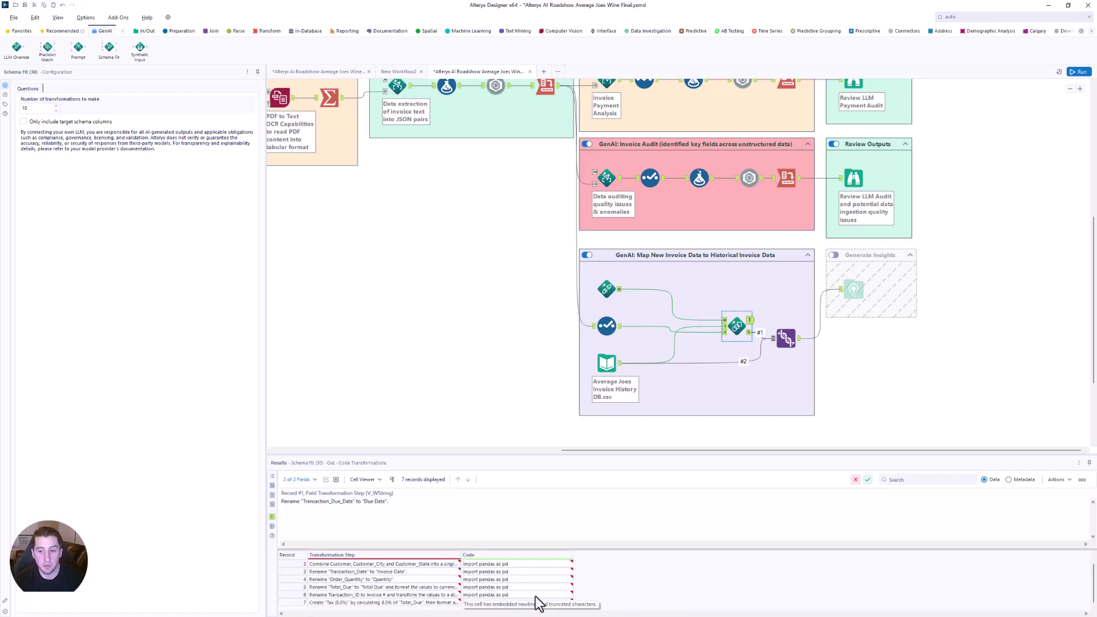
Review the Union's combined new and historical invoice records, then the Auto Insights upload settings
click(798, 342)
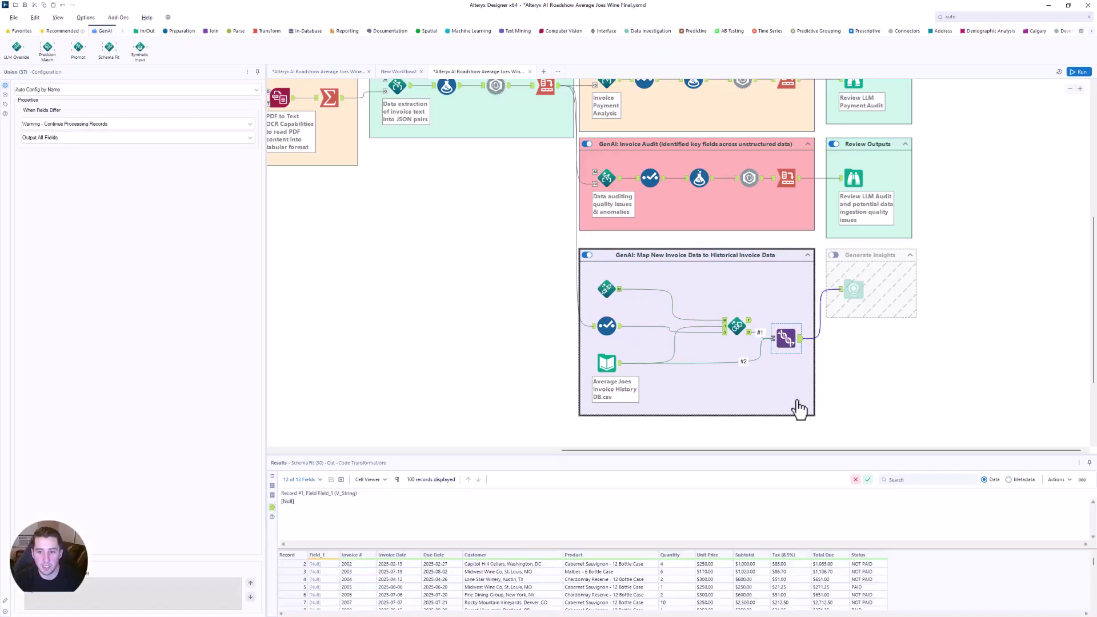
scroll(779, 595, down, 4)
scroll(779, 595, down, 4)
drag(771, 549, 771, 523)
scroll(759, 552, down, 7)
scroll(768, 566, down, 3)
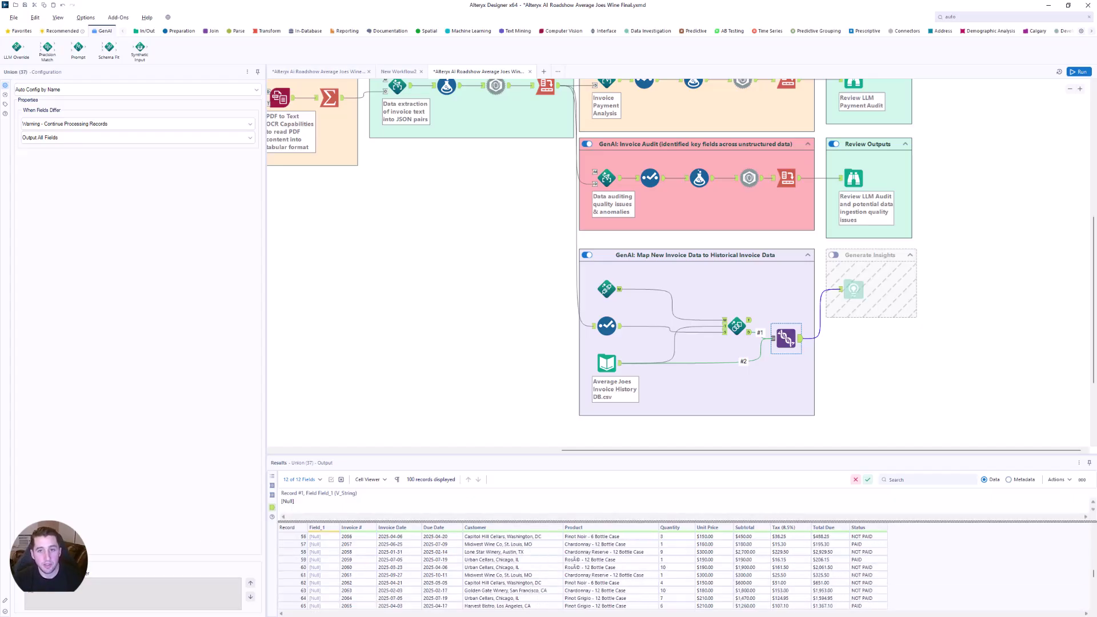
click(855, 290)
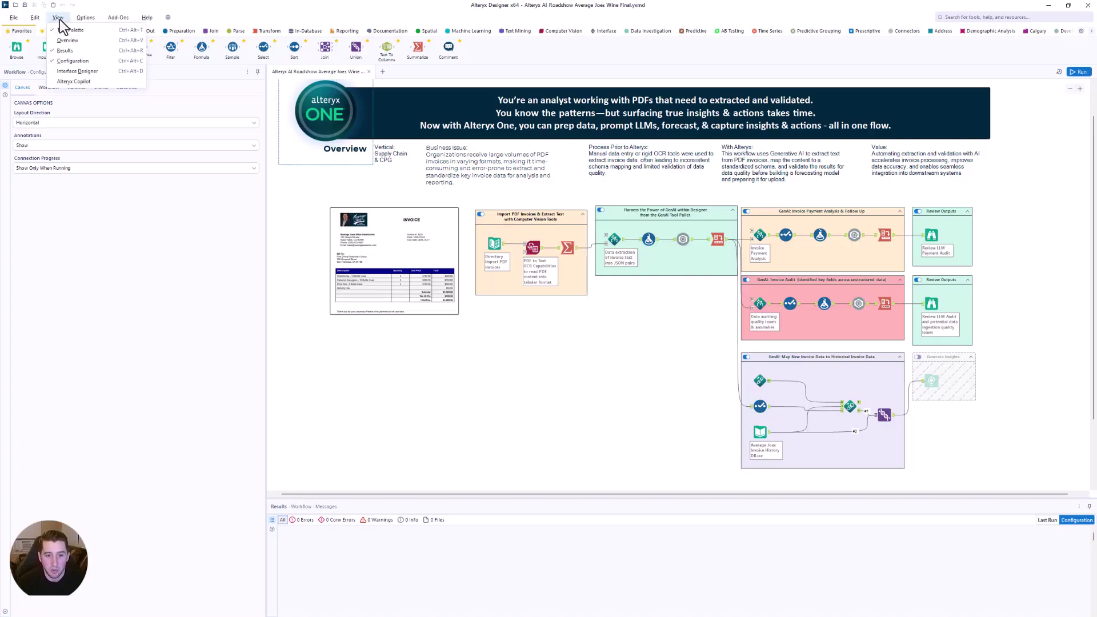
In Copilot, draft 'This is my first time seeing this workflow. Can you summarize high level…'
click(93, 81)
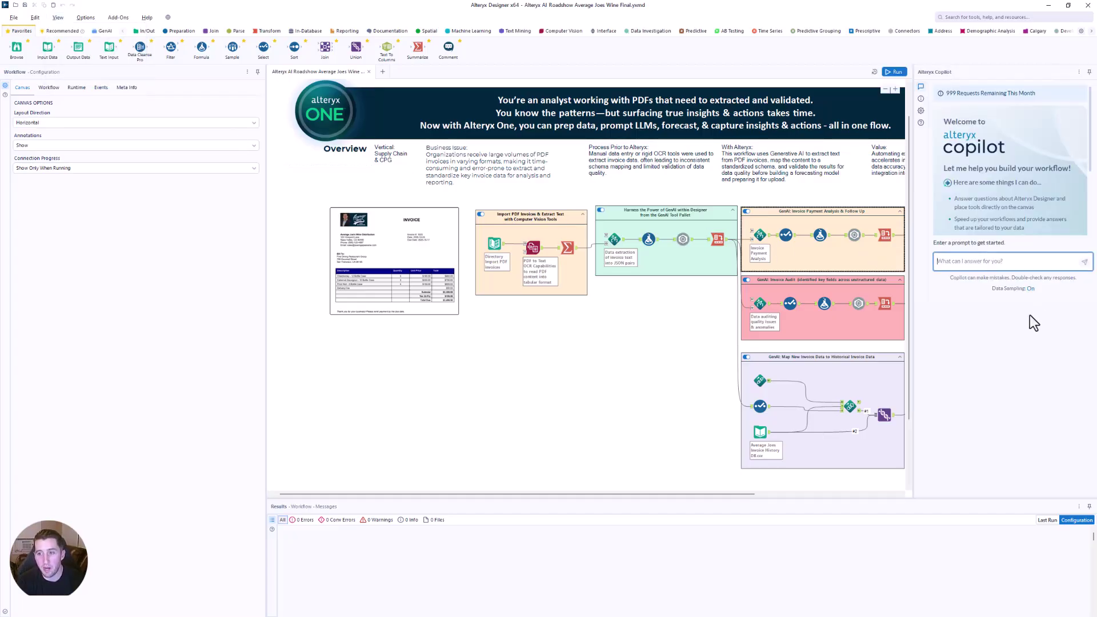
text(This is my first t)
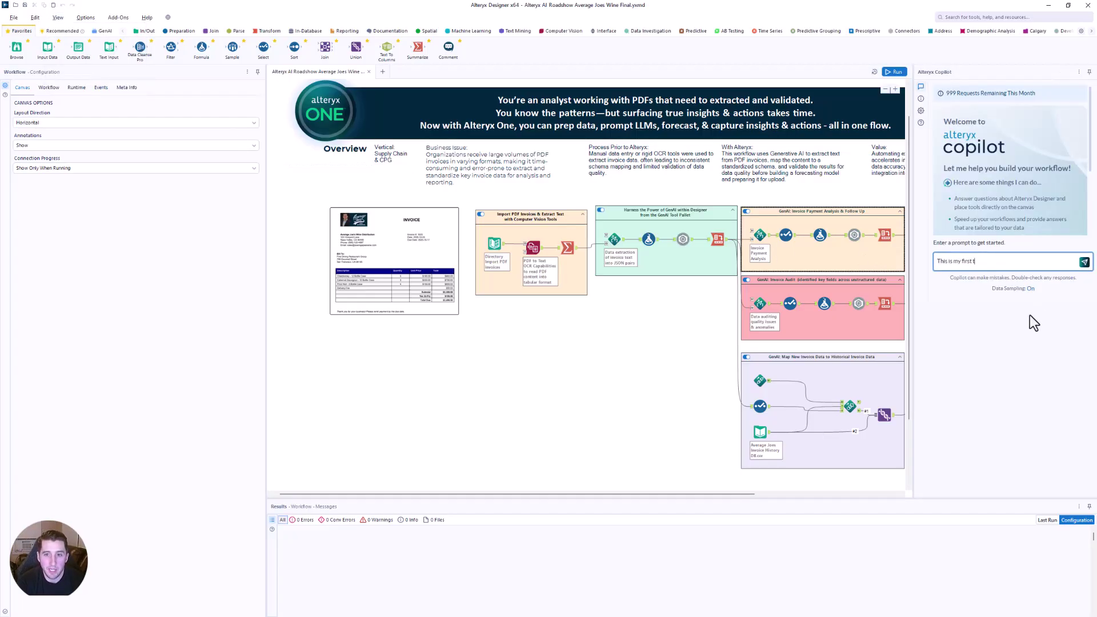
text(ime seeing this workf)
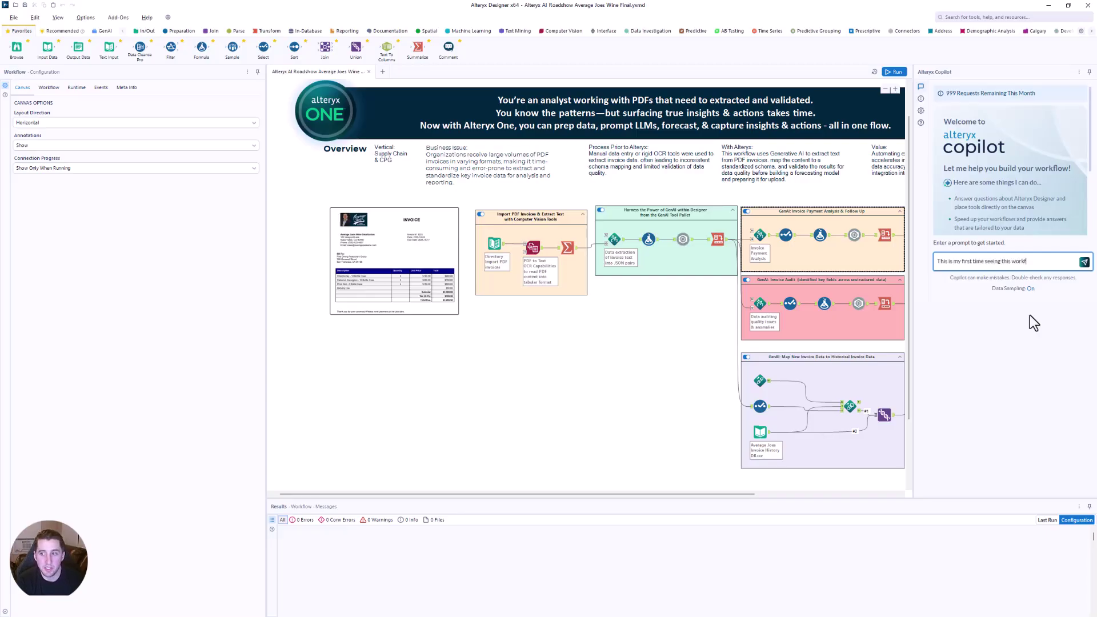
text(low. Can you su)
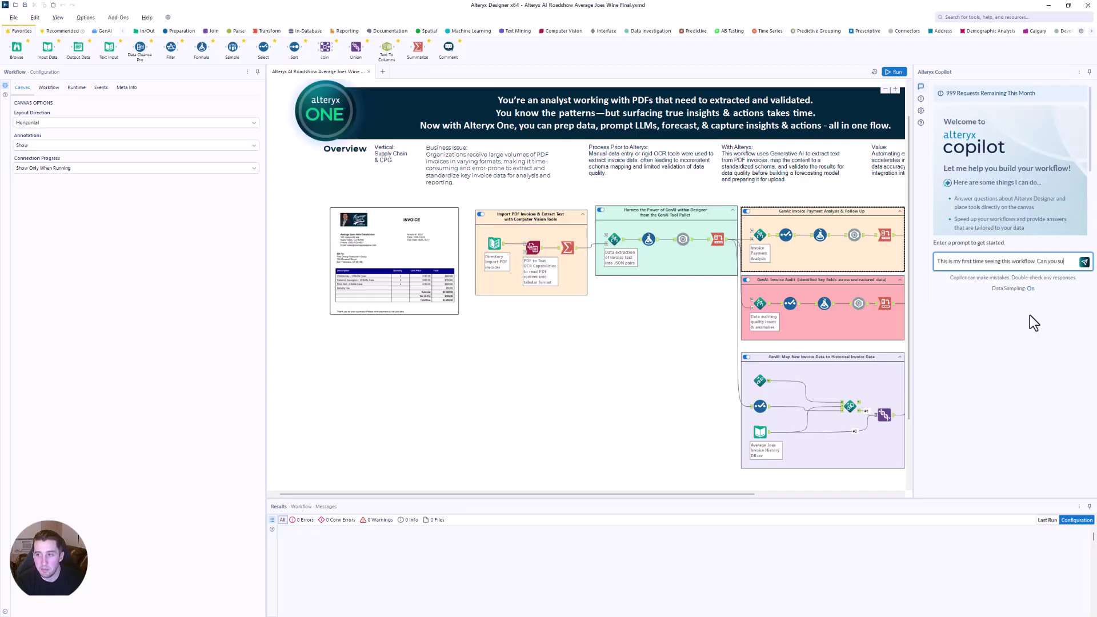
text(mmarize high lev)
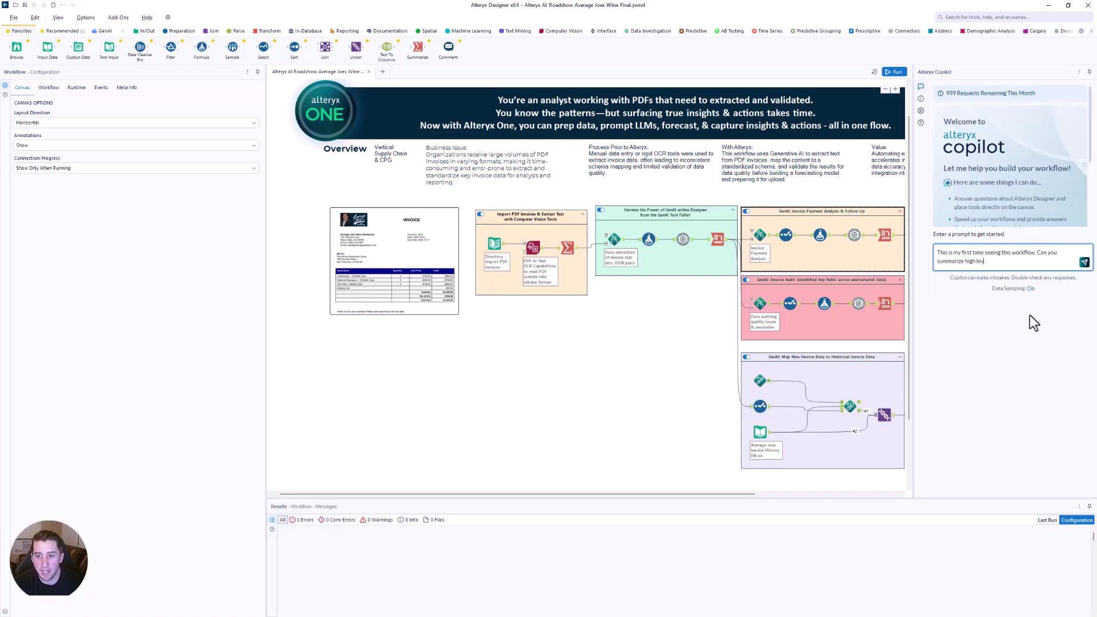
text(el what this)
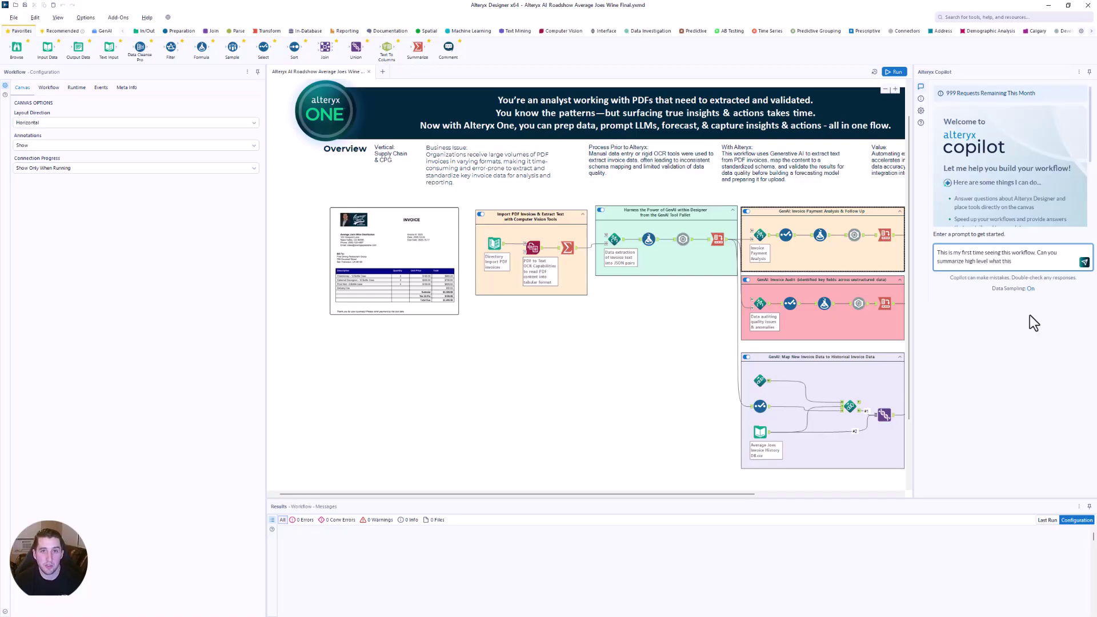
text( workflow is)
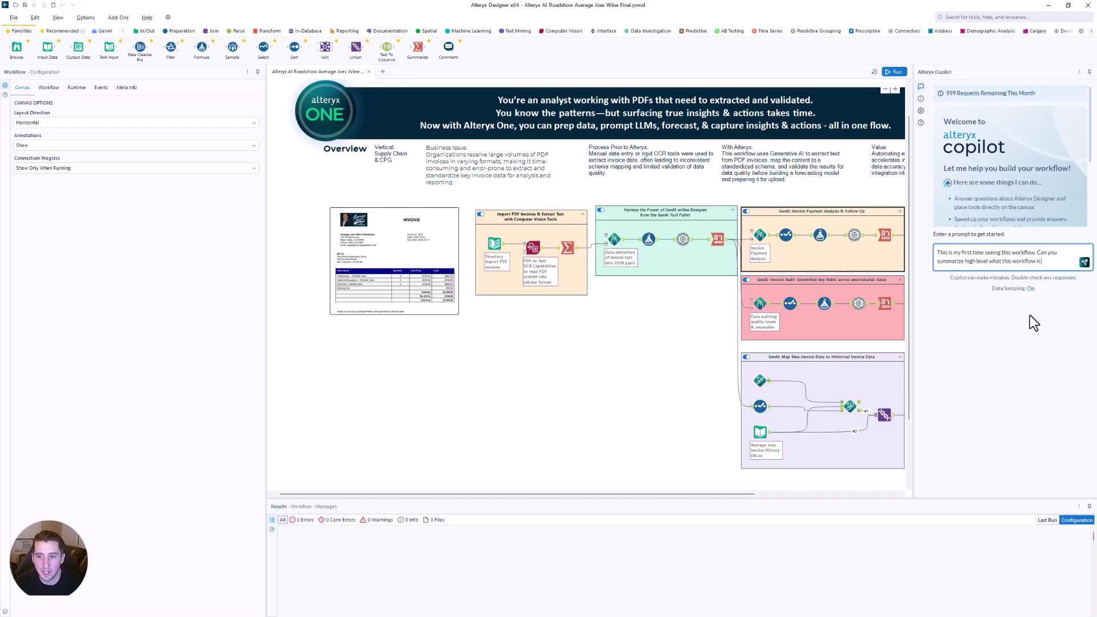
text( doing, why it might)
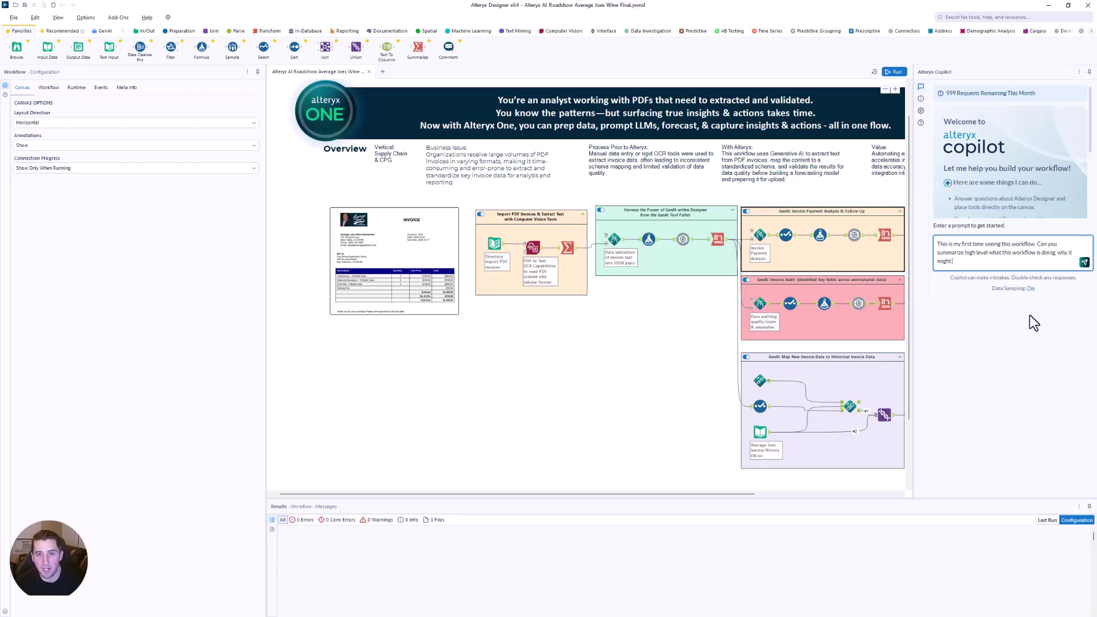
text( be important?)
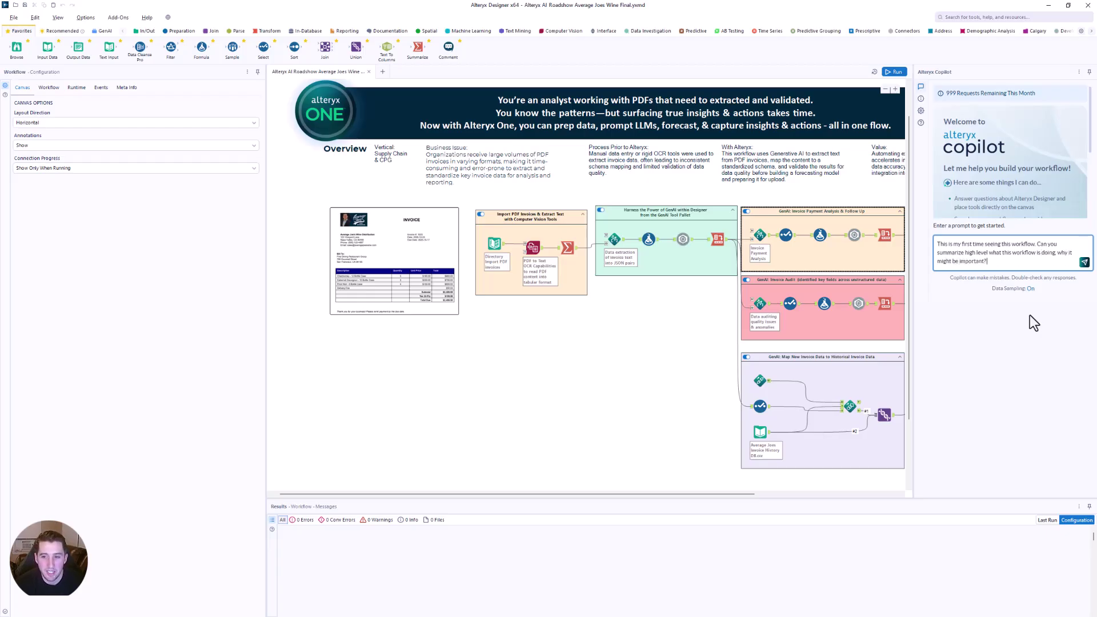
text( and maybe offe)
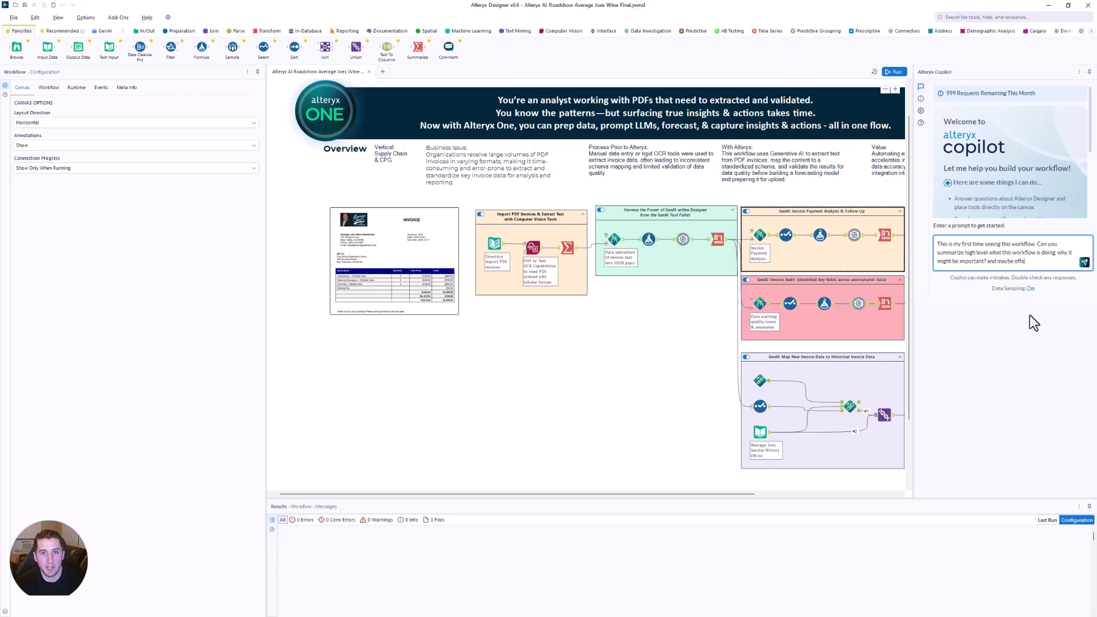
text(r some directional)
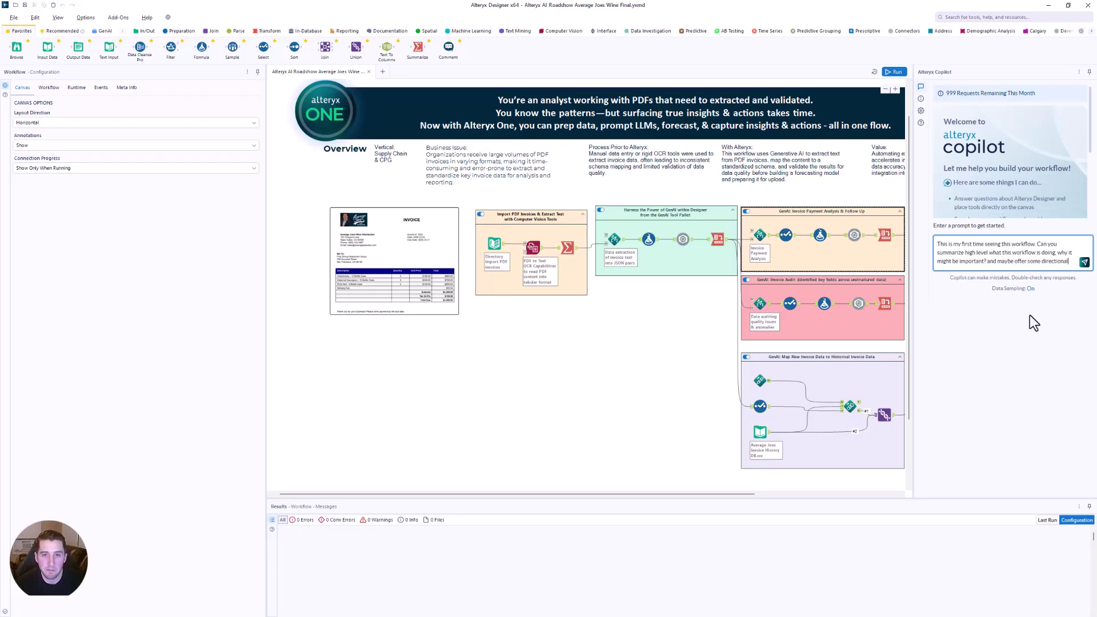
text( value)
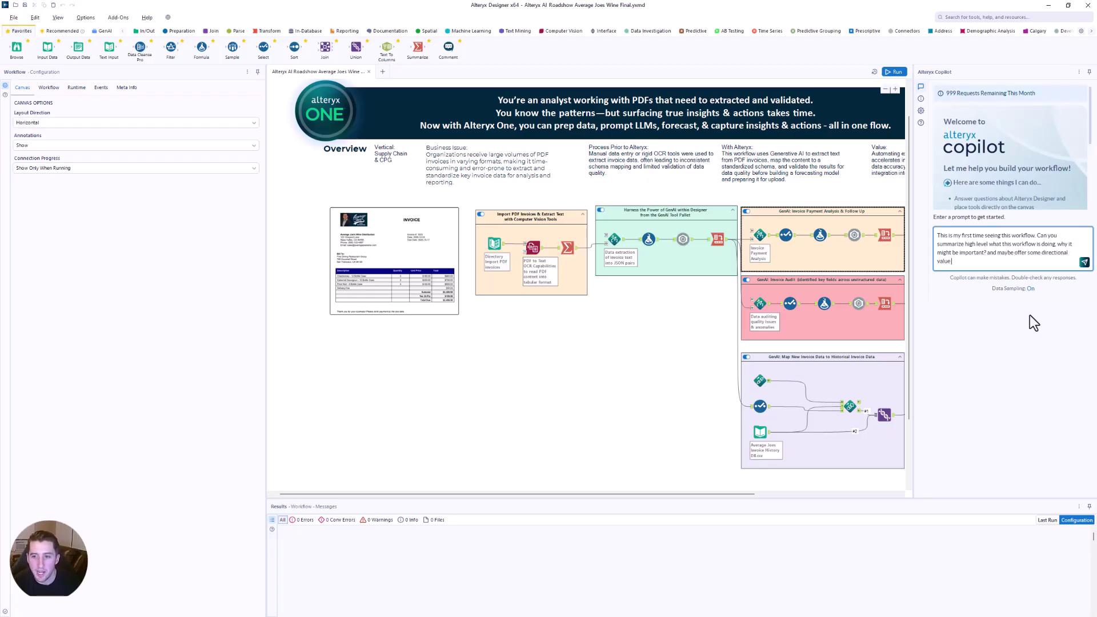
text( assessments o)
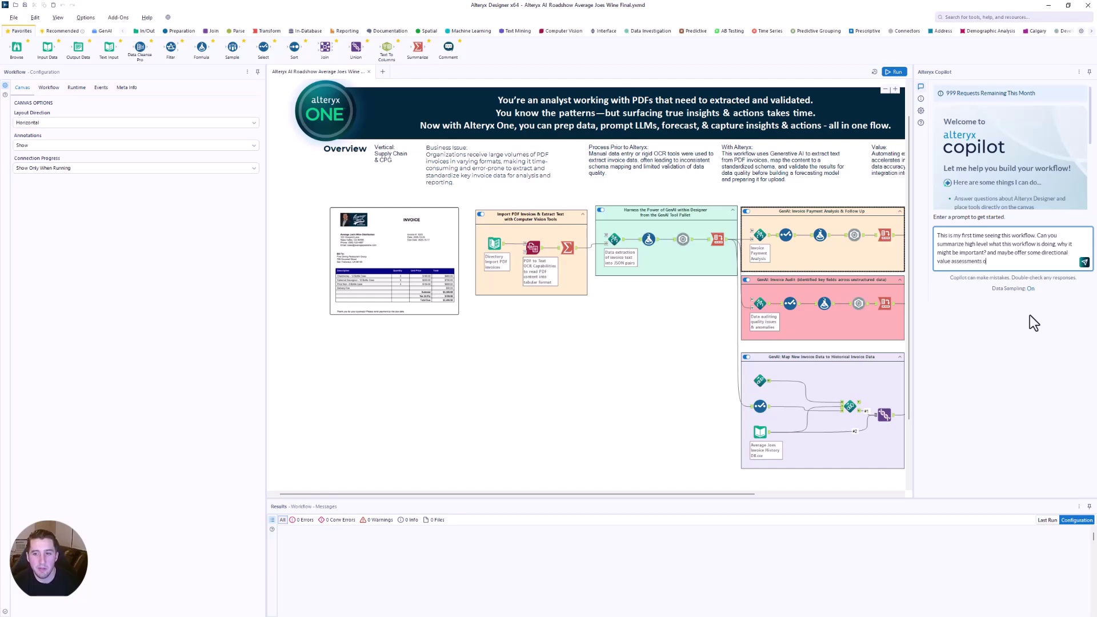
text(f time saving or )
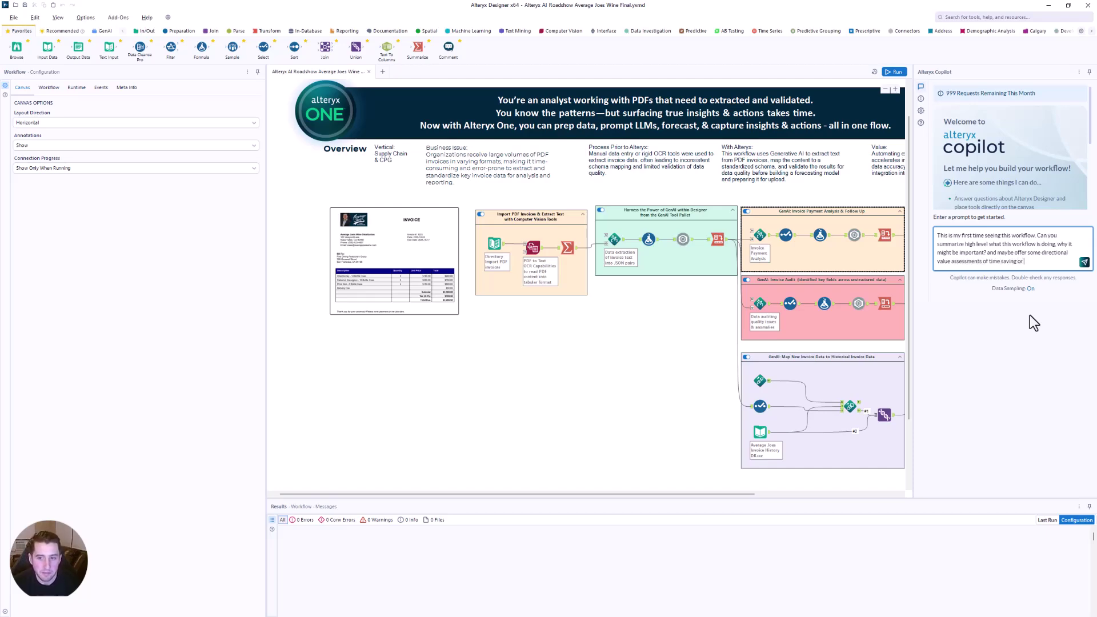
text(cost sa)
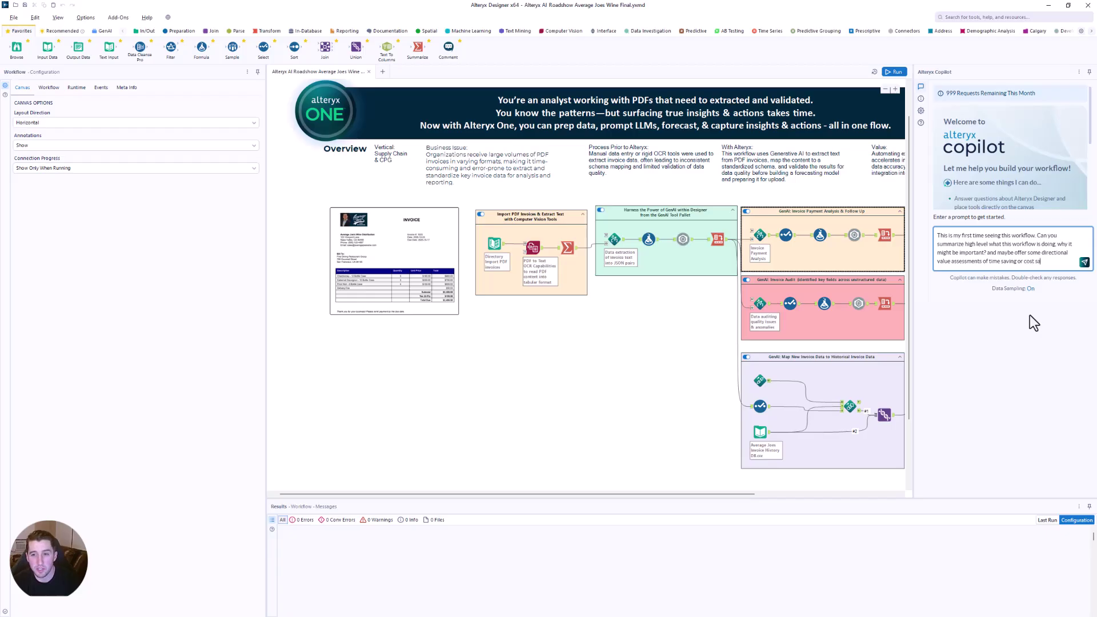
text(ving this may)
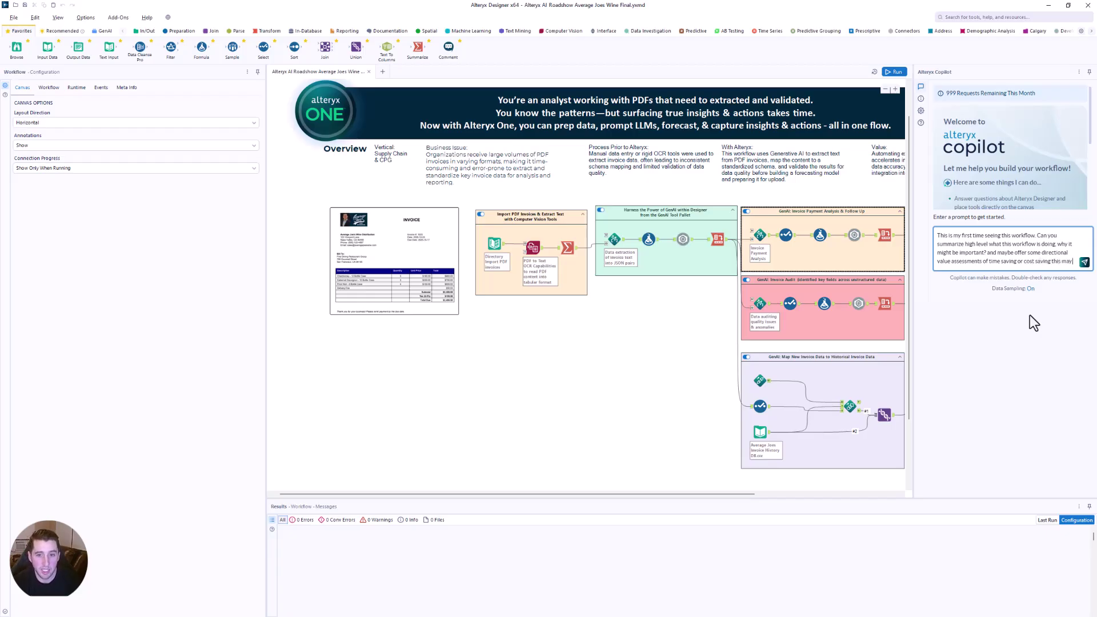
text( be contributing to?)
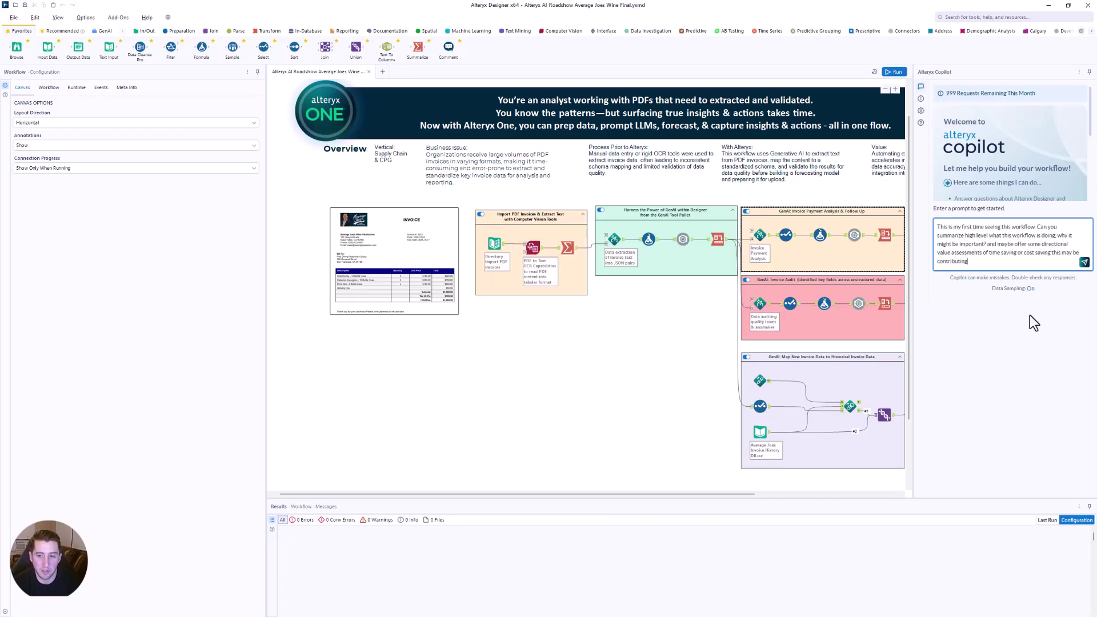
Send the summary question to Copilot and lengthen its panel to show the reply
click(1083, 262)
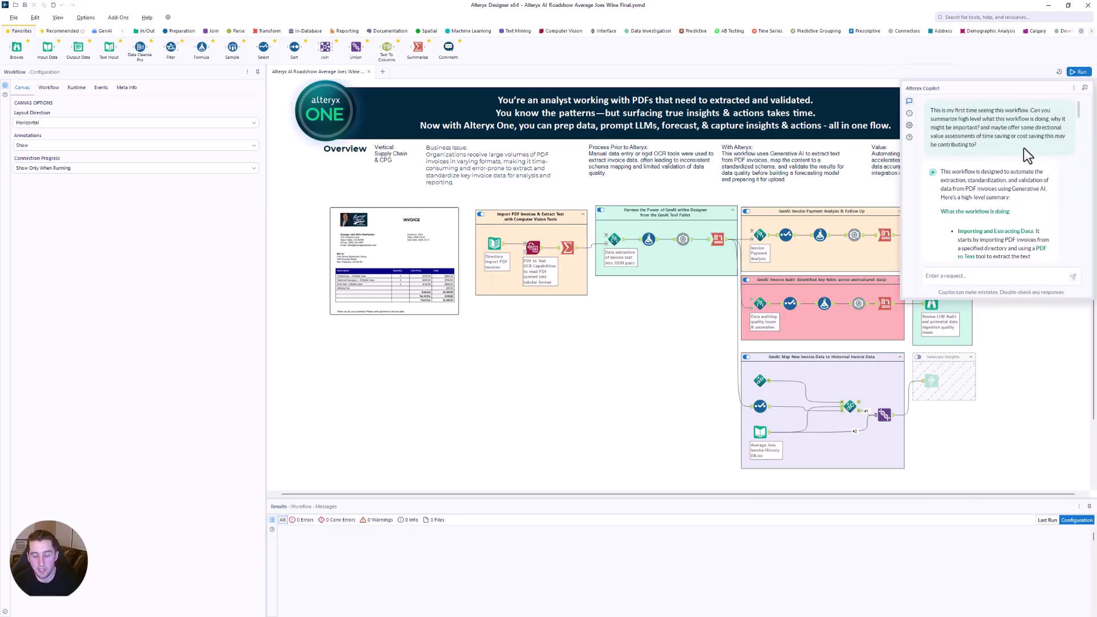
drag(1079, 110, 1084, 127)
drag(1026, 298, 1036, 350)
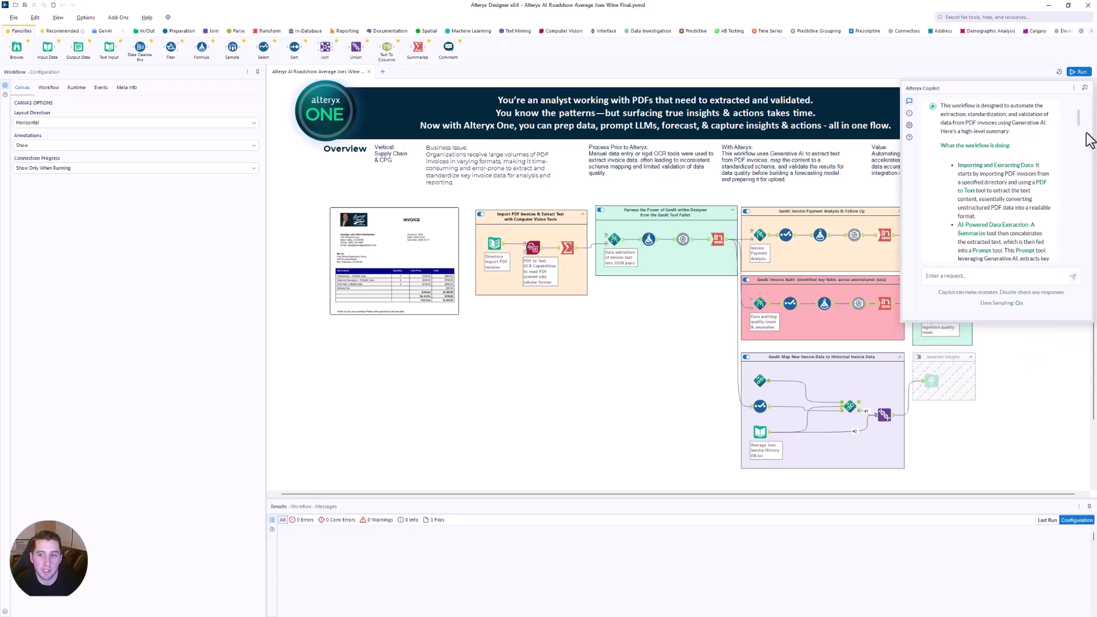
drag(1084, 132, 1082, 153)
scroll(1081, 151, down, 5)
Float the Copilot panel over the canvas and read the reply, highlighting the per-invoice time saving
drag(996, 89, 665, 191)
drag(749, 251, 742, 302)
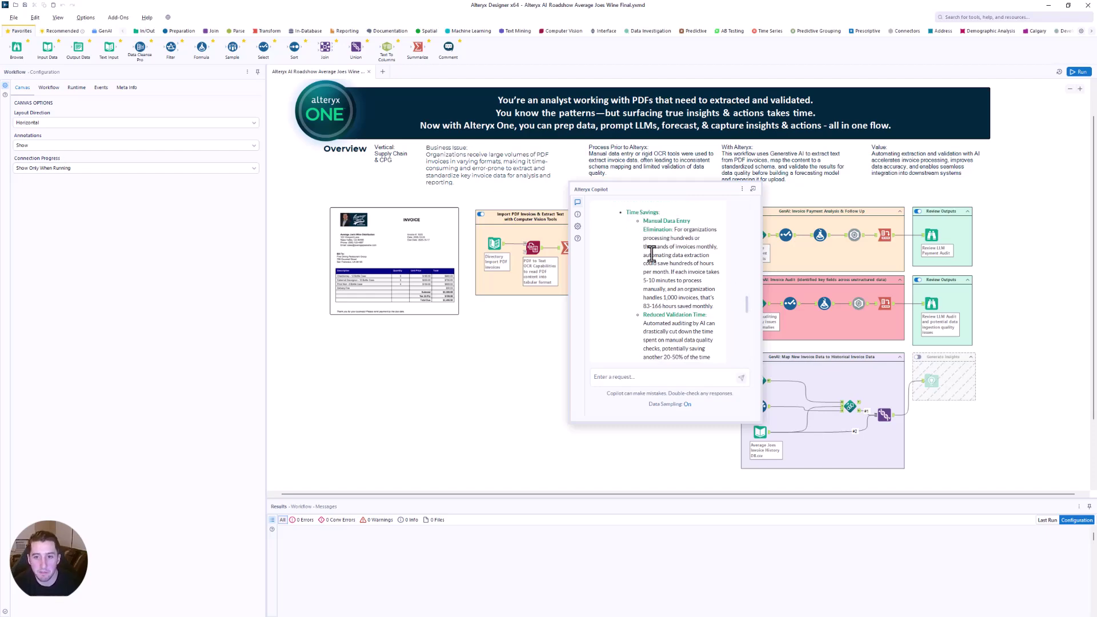
drag(644, 281, 718, 306)
scroll(746, 311, down, 3)
drag(663, 285, 690, 302)
scroll(747, 314, down, 1)
scroll(747, 315, down, 4)
drag(748, 324, 749, 346)
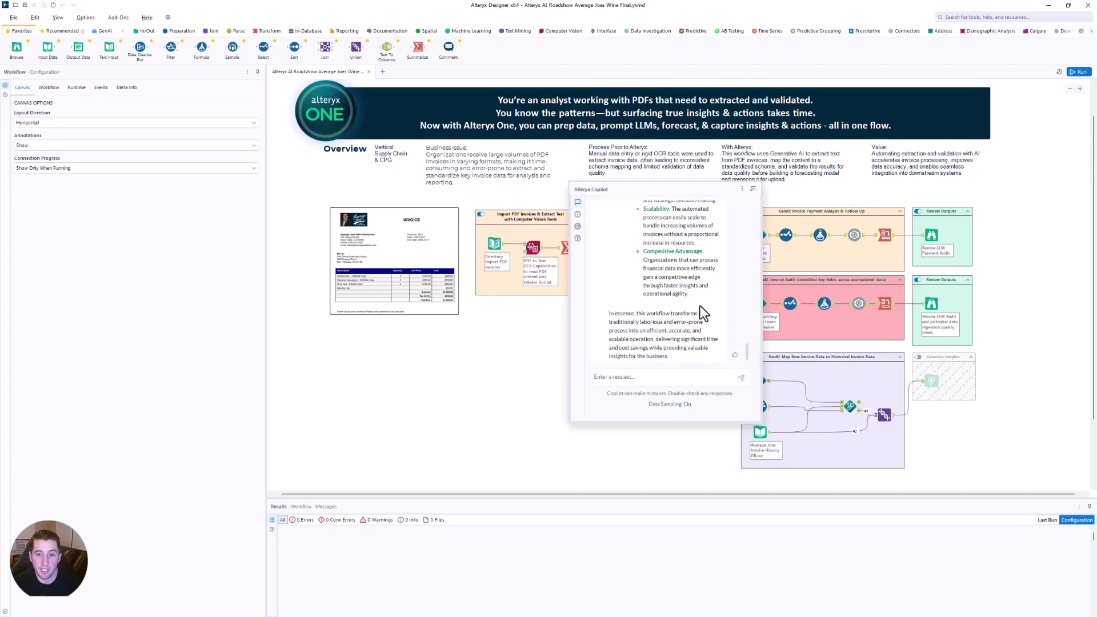
drag(697, 294, 633, 253)
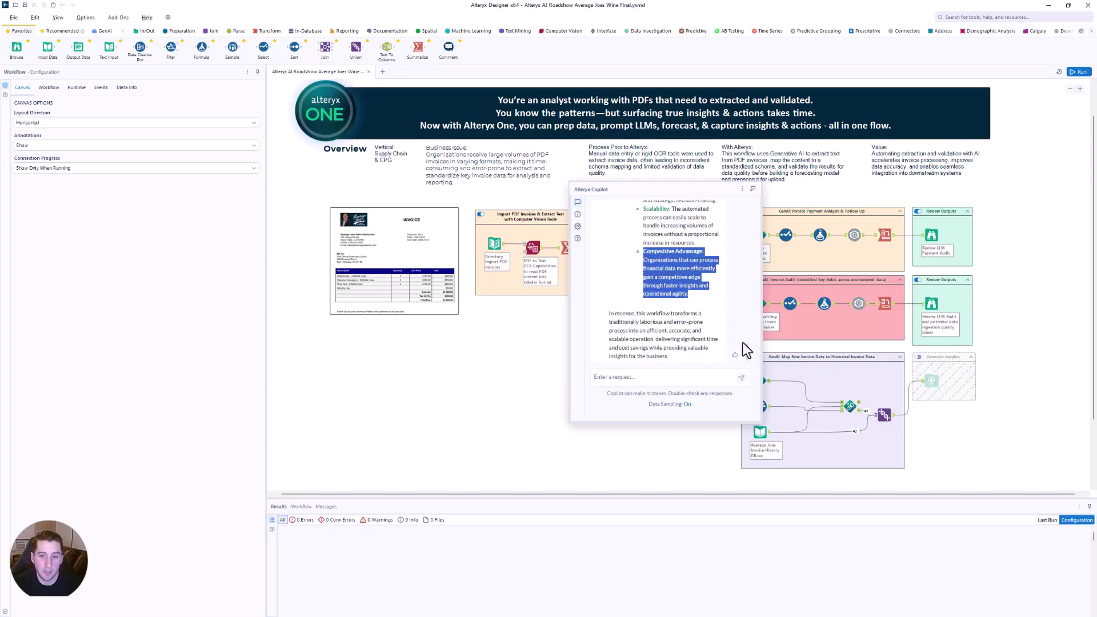
scroll(743, 344, down, 1)
click(670, 332)
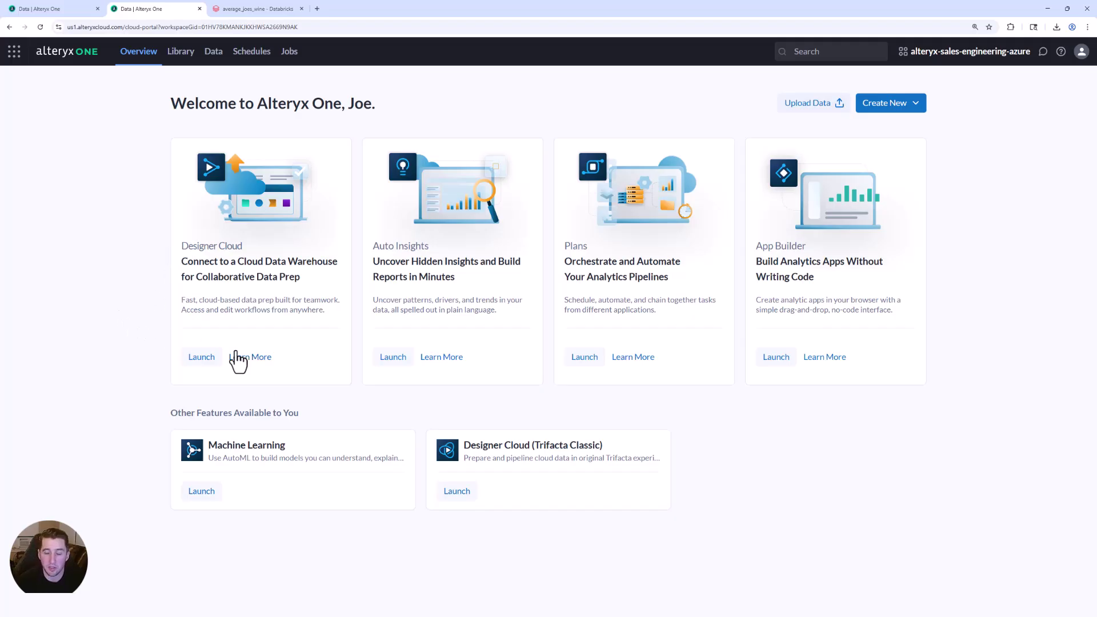
Launch Designer Cloud from its card on the Alteryx One Overview page
click(213, 360)
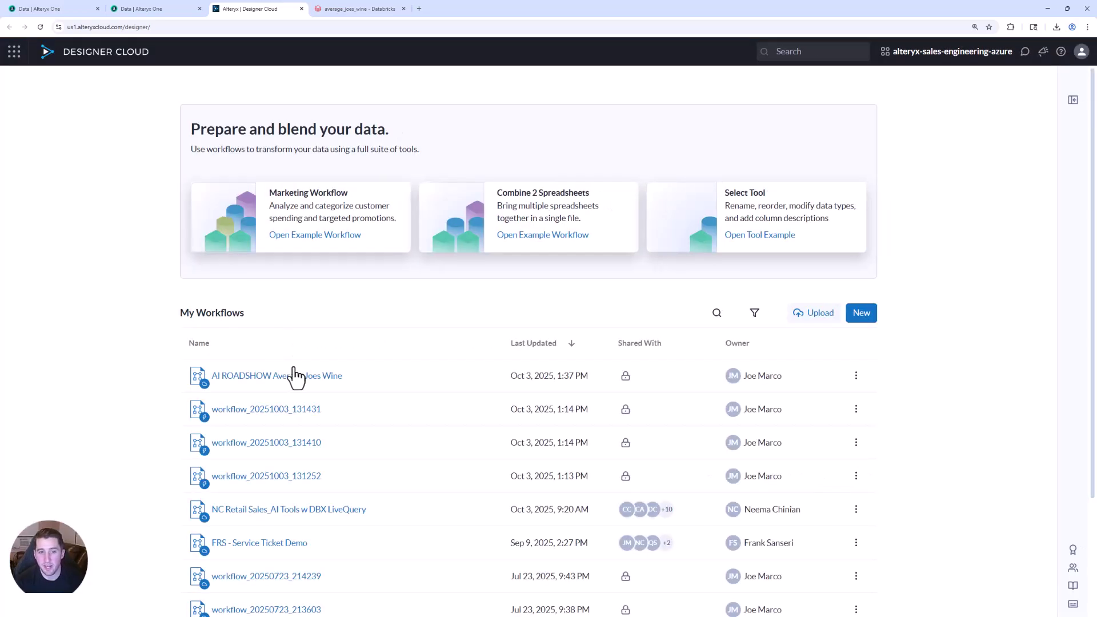
Open the AI ROADSHOW Average Joes Wine workflow and check that Enable Live Query is on
click(333, 378)
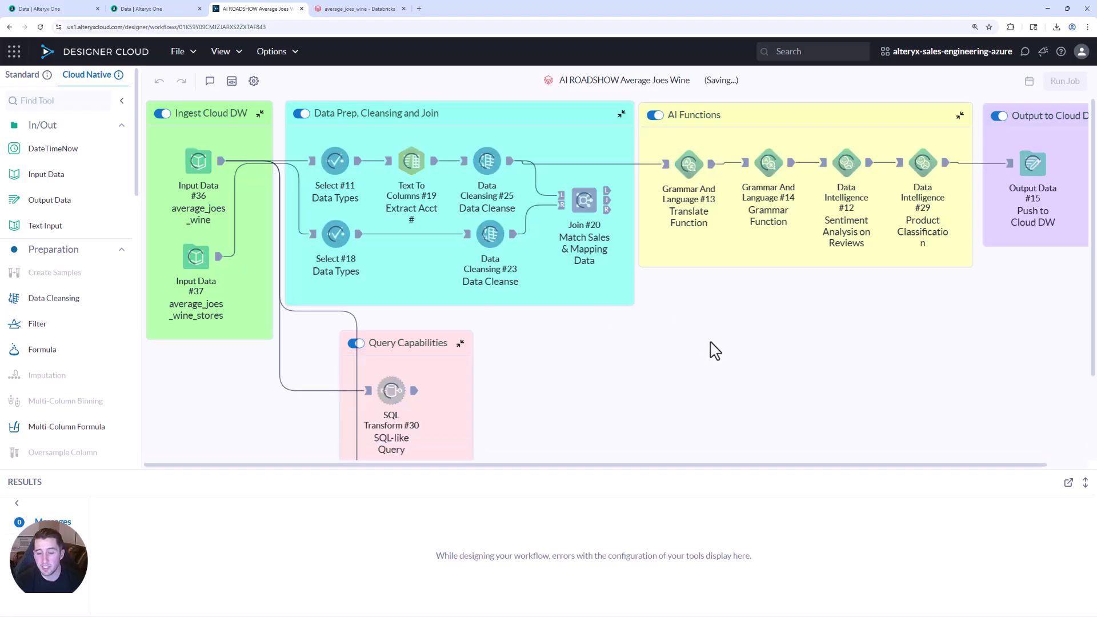
scroll(717, 361, down, 2)
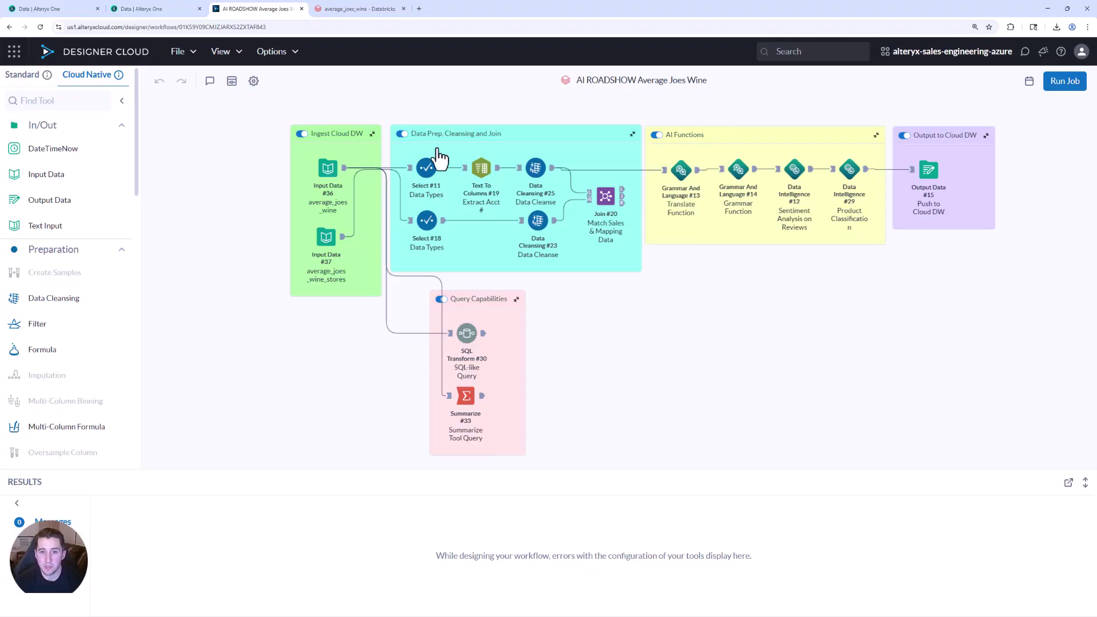
click(278, 53)
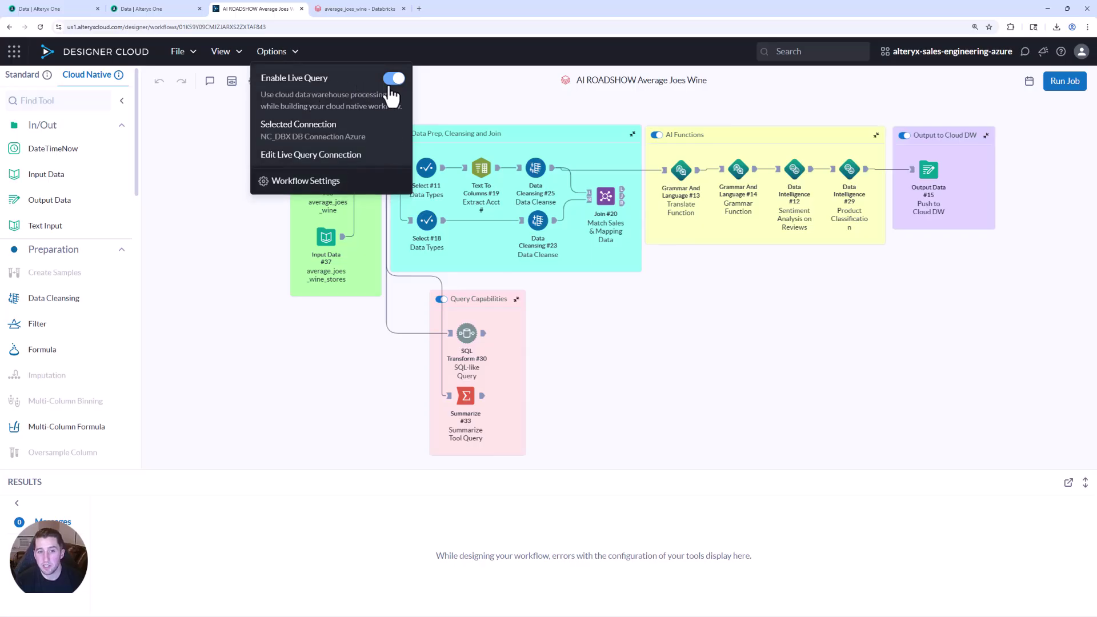
click(239, 294)
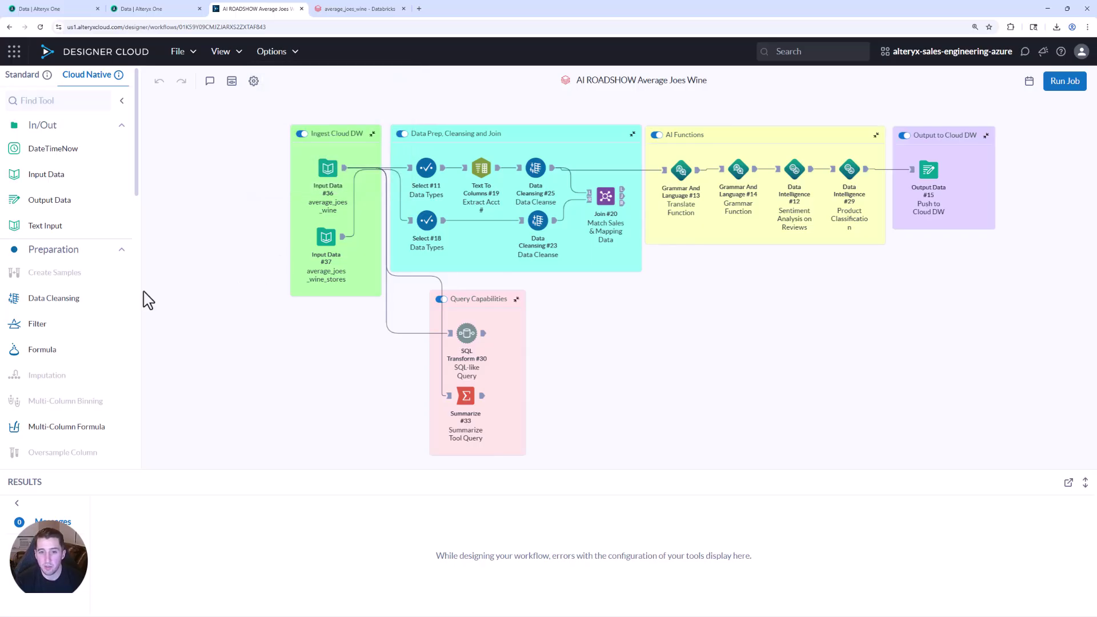
Preview the average_joes_wine data in Input Data #36 and compare it with the Databricks table
click(335, 168)
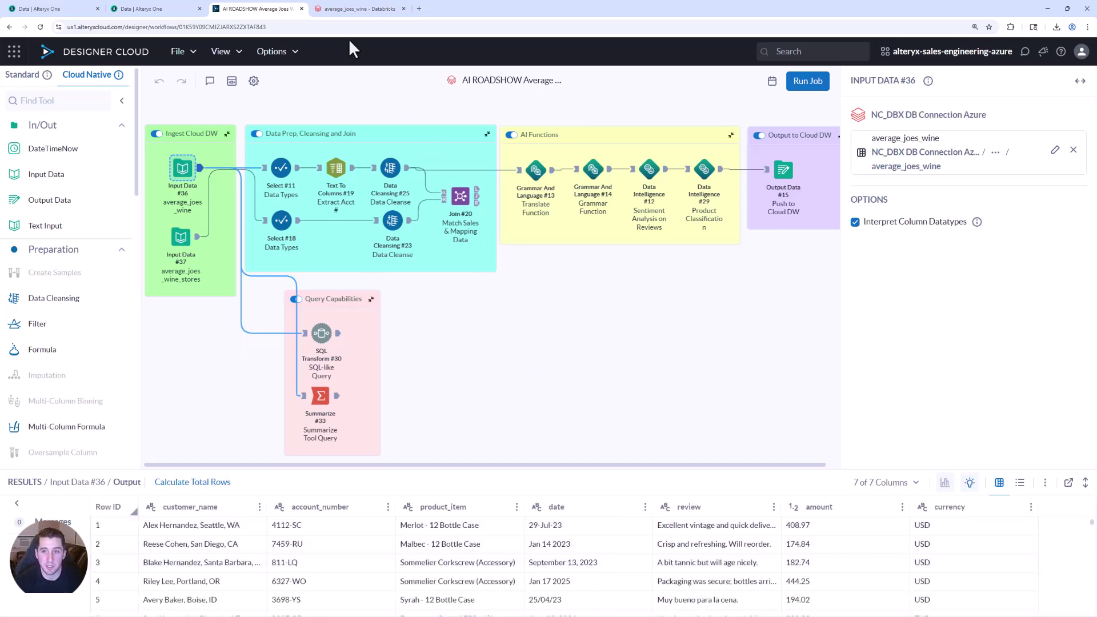
click(349, 10)
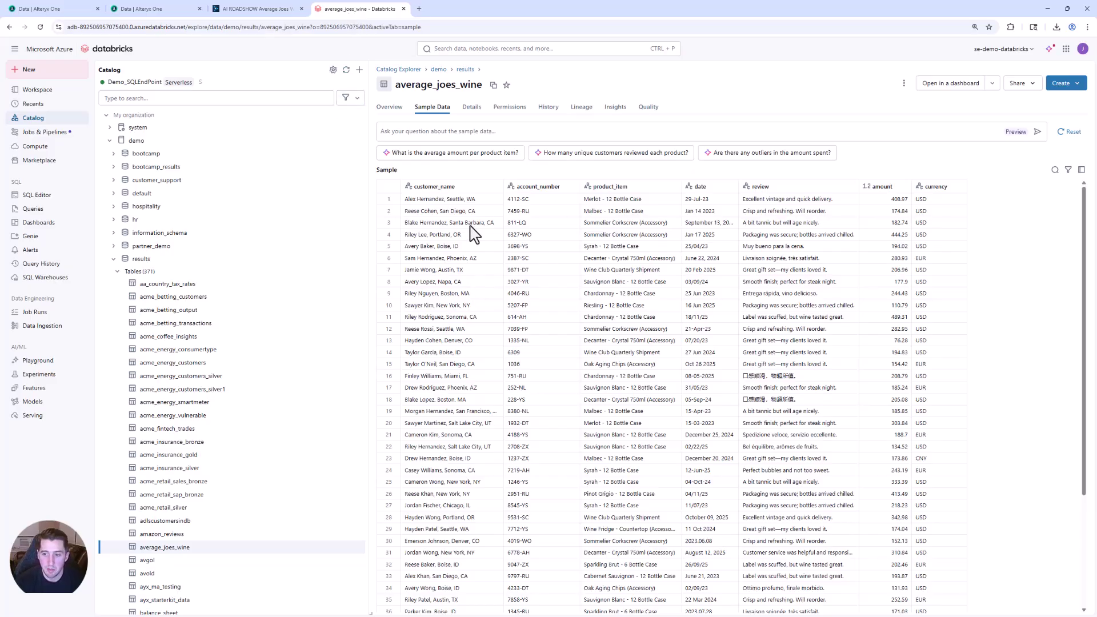
drag(446, 201, 866, 467)
click(261, 10)
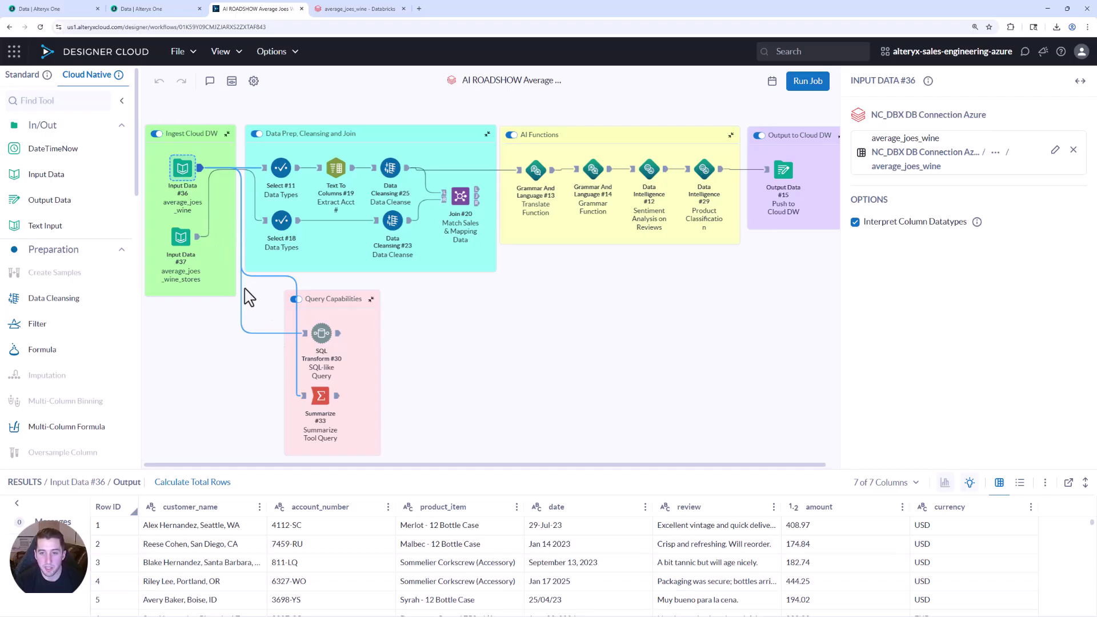
Preview the average_joes_wine_stores input, then Join #20's account-number match of sales to stores
scroll(711, 594, down, 3)
scroll(714, 591, down, 6)
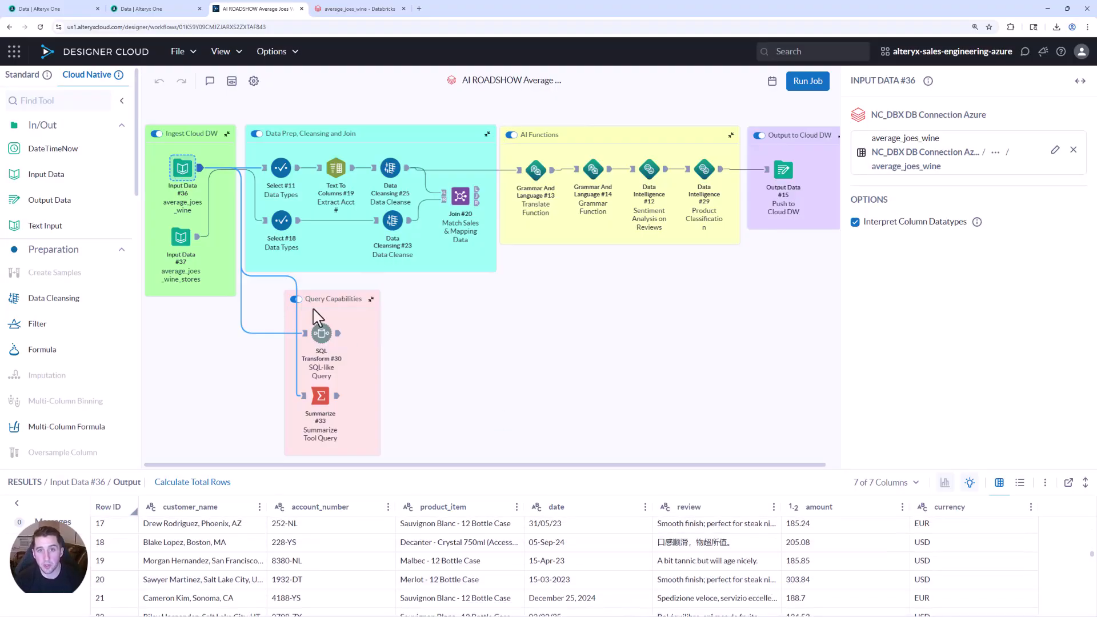
click(199, 239)
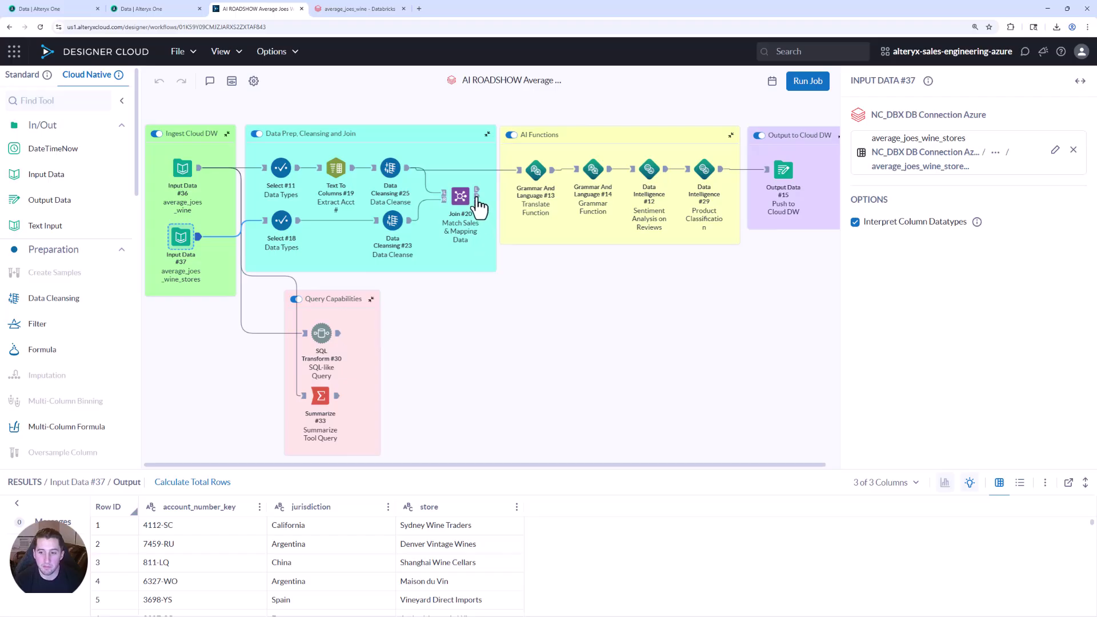
click(461, 197)
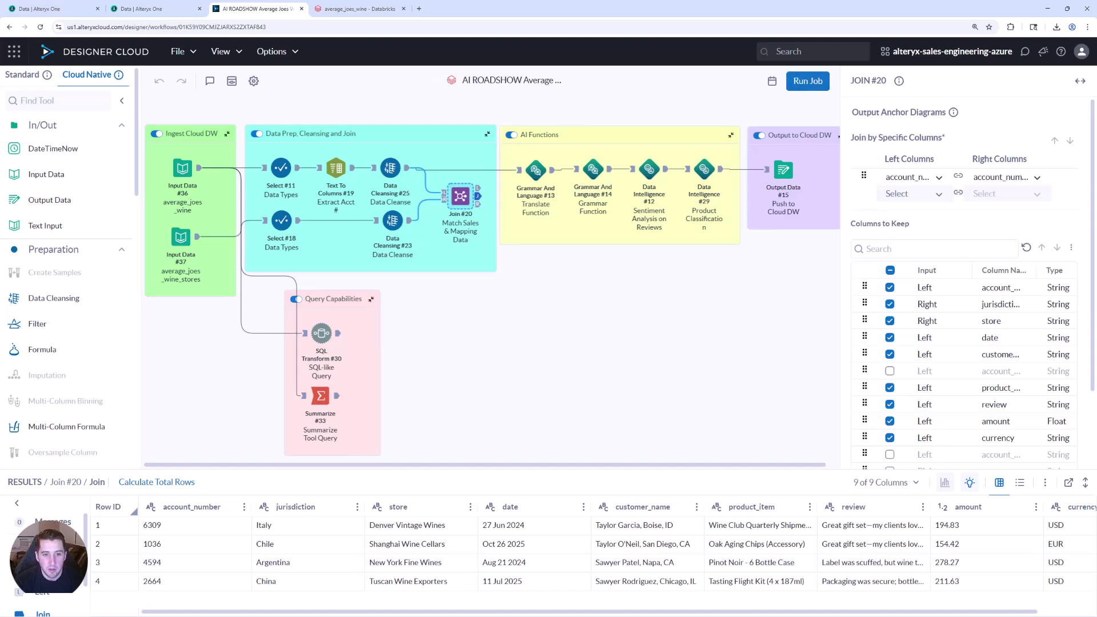
Inspect the English review_translation output, including a Chinese review, then open Data Intelligence #12's sentiment results
click(535, 170)
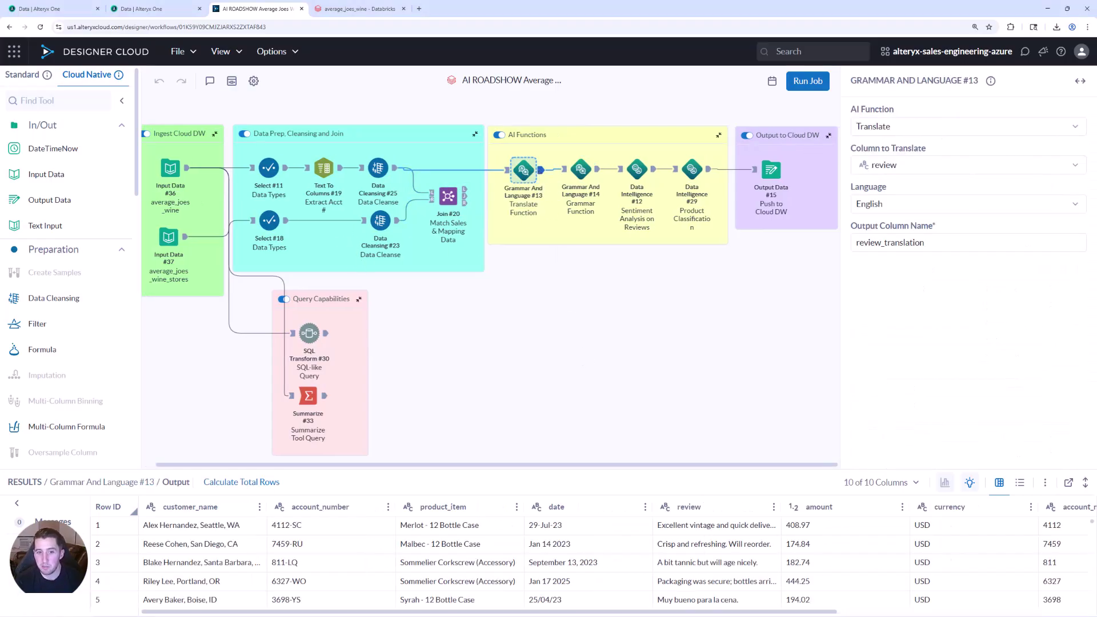
drag(491, 612, 738, 611)
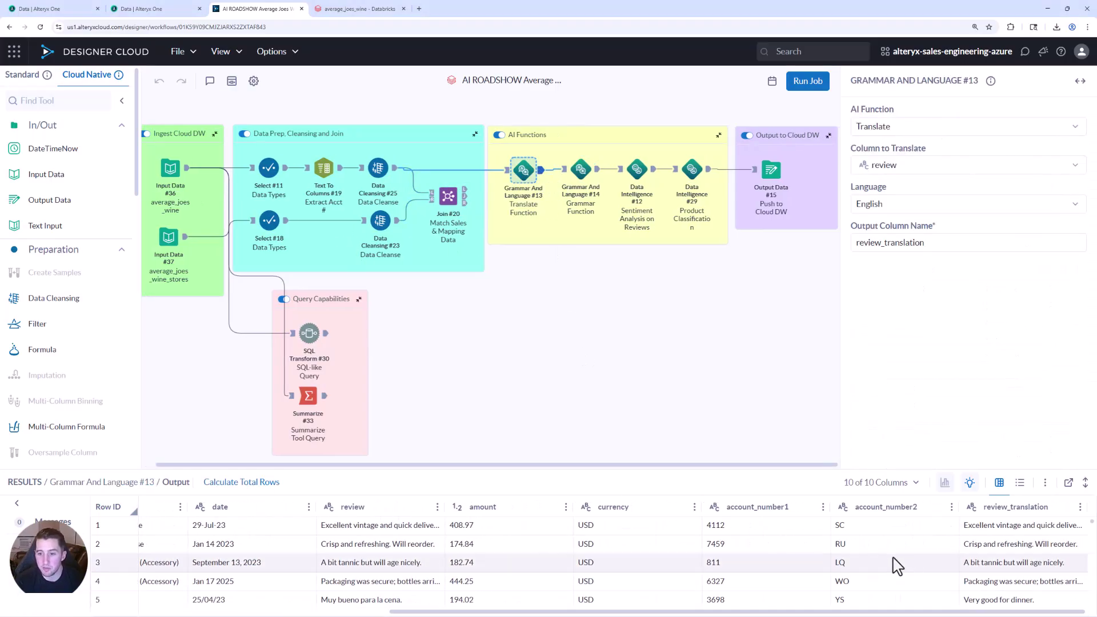
key(ctrl+minus)
scroll(764, 586, down, 3)
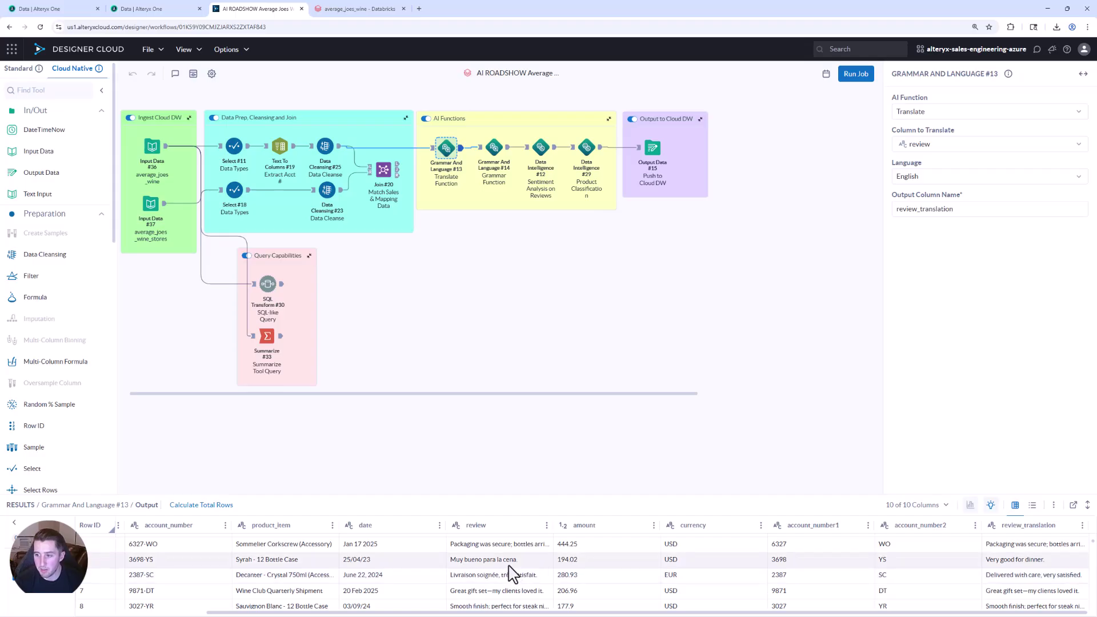
scroll(510, 582, down, 10)
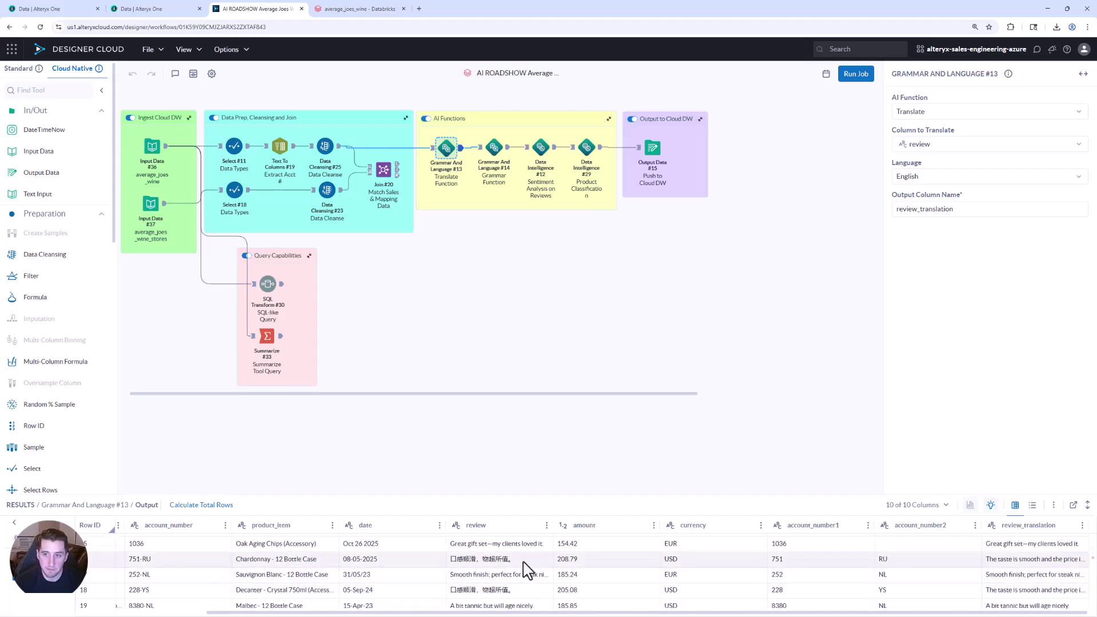
click(523, 561)
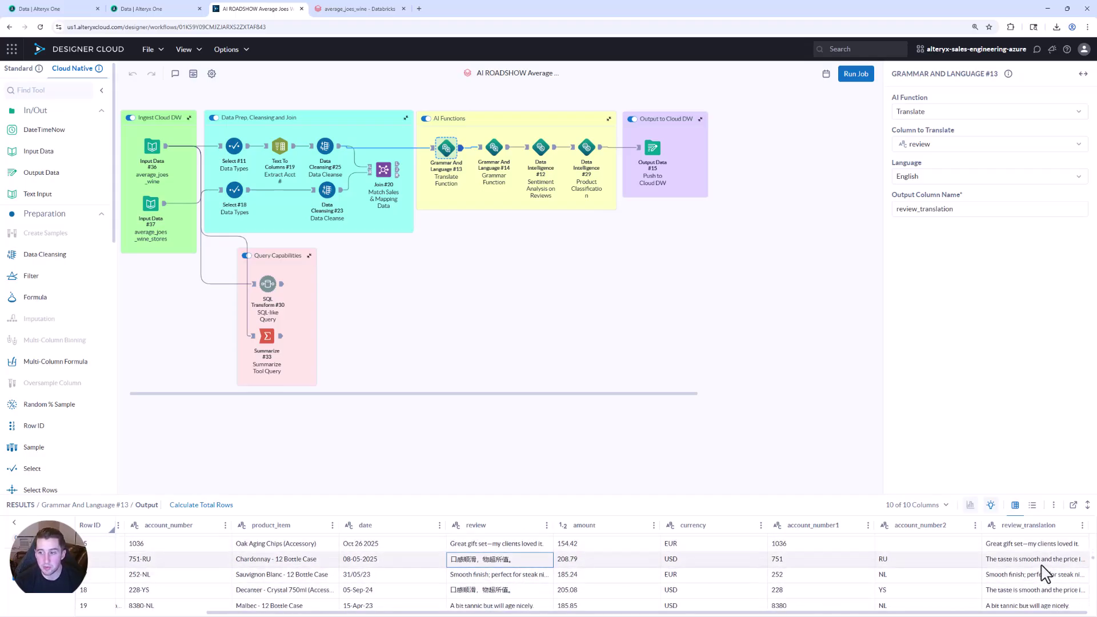
scroll(594, 603, down, 5)
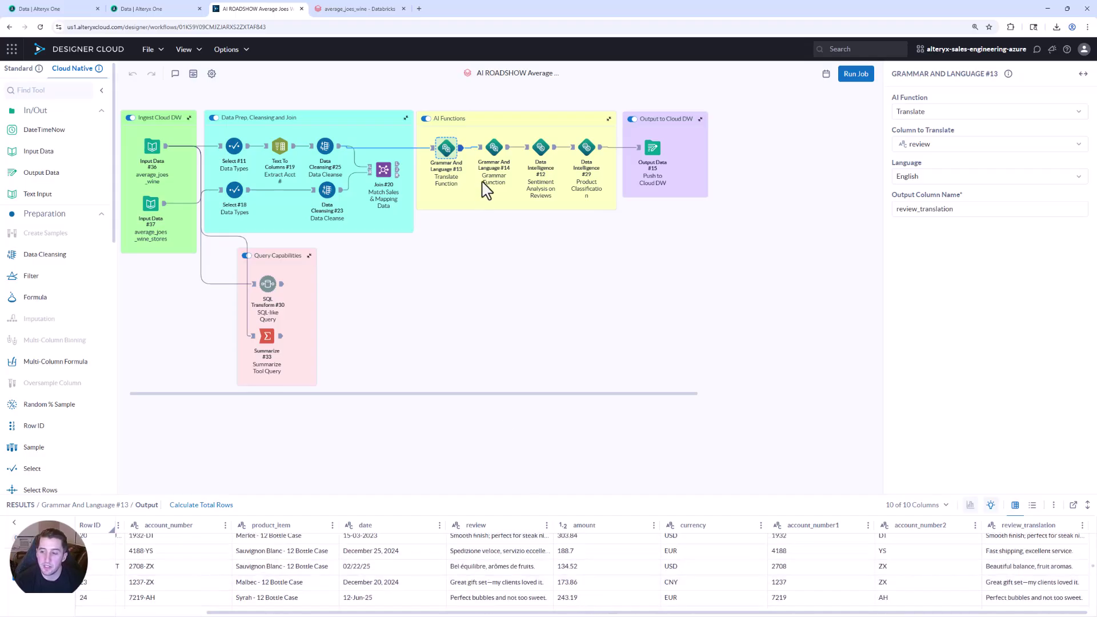
click(535, 150)
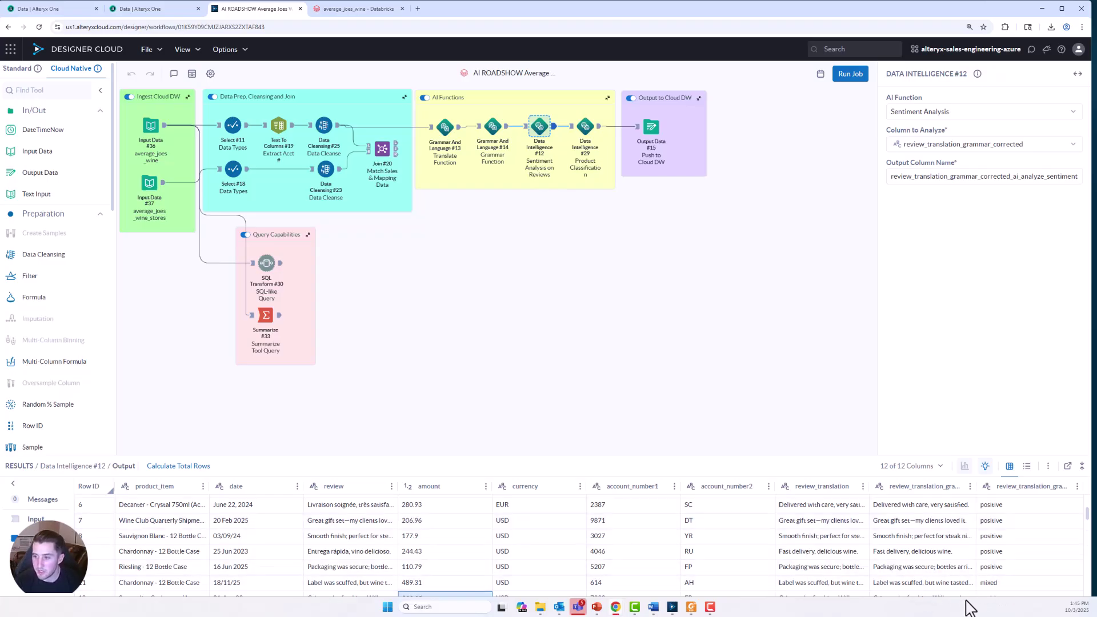
Scroll the results grid, then select Data Intelligence #29 to show product classification output
scroll(999, 579, down, 2)
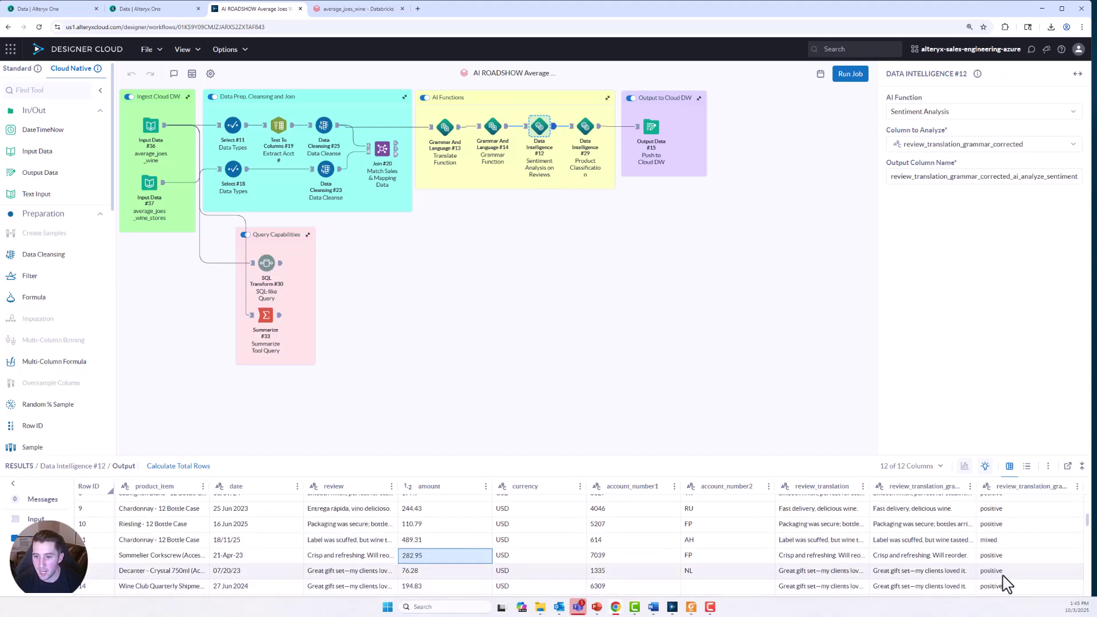
scroll(1008, 580, down, 6)
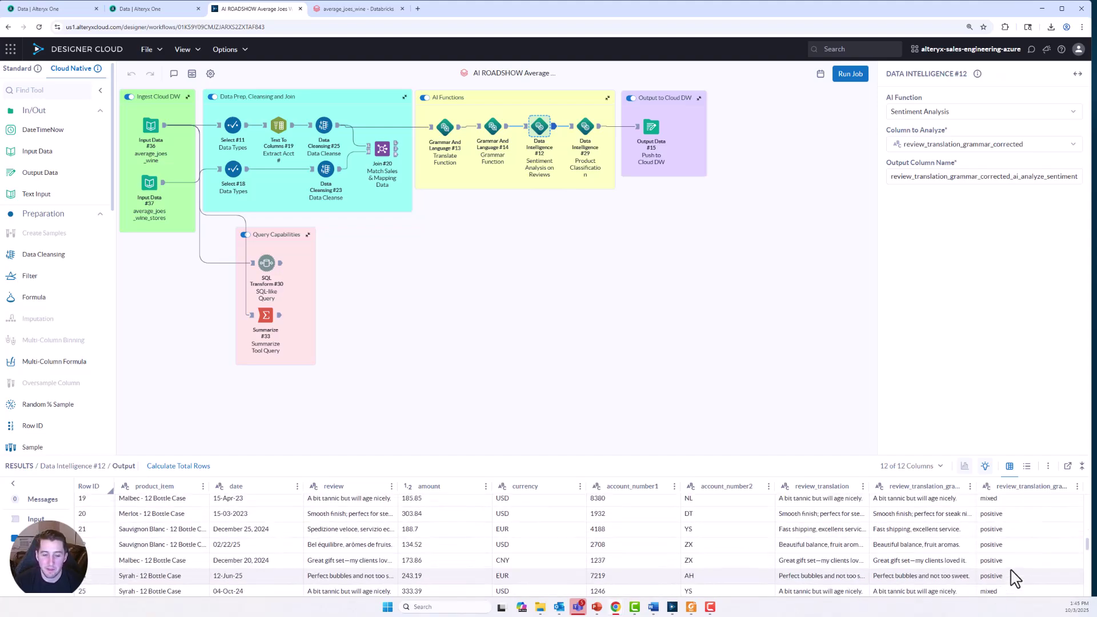
scroll(1014, 578, down, 2)
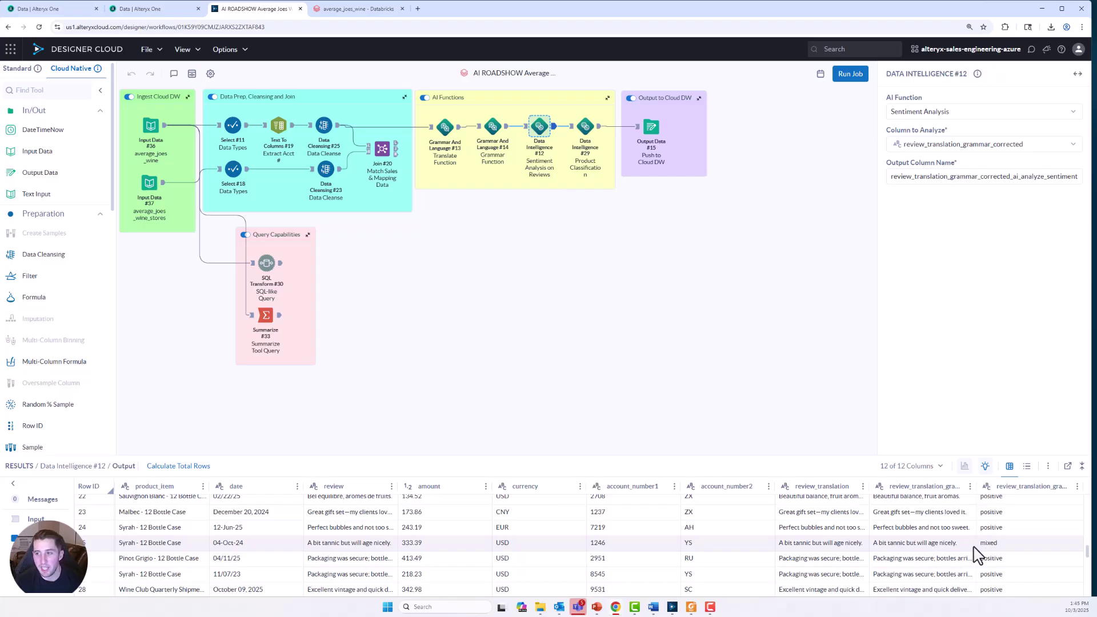
scroll(996, 556, down, 2)
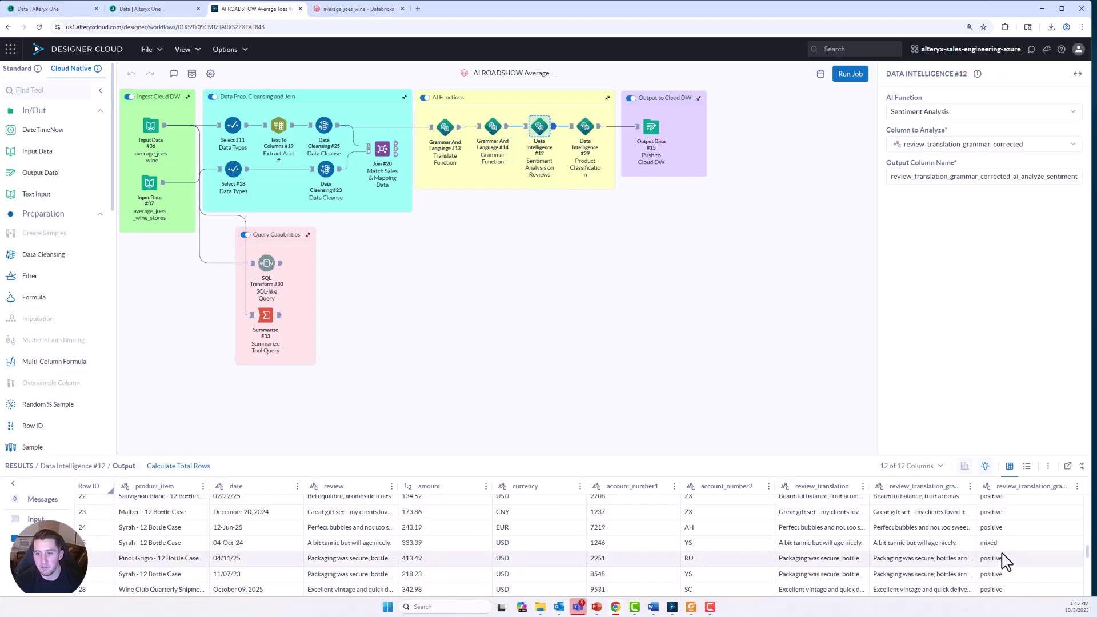
click(596, 129)
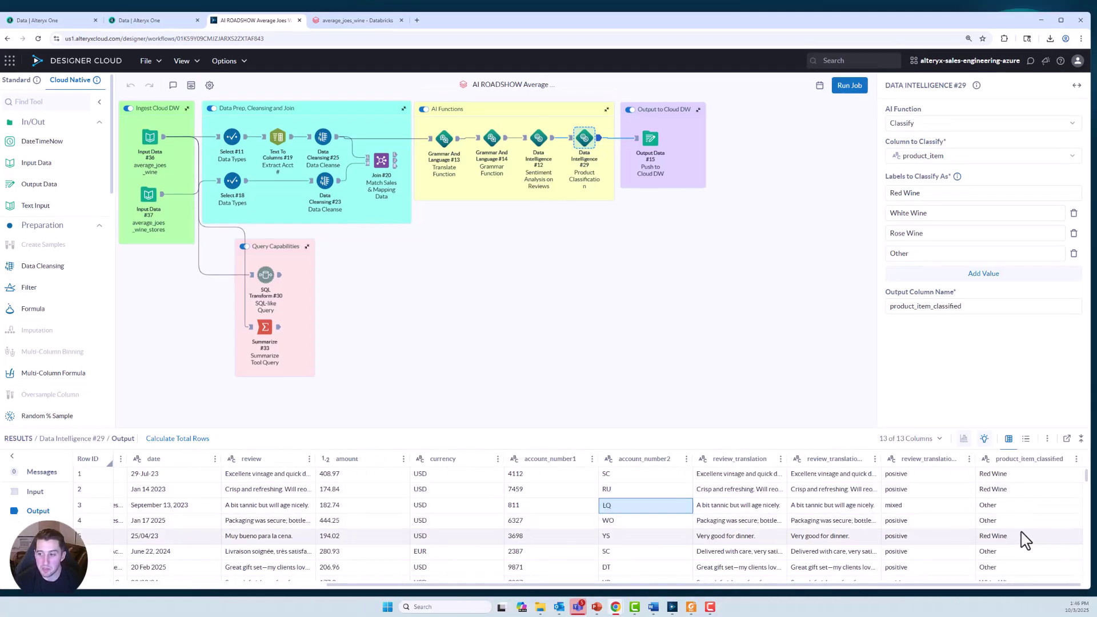
Check the product_item_classified wine labels, such as the Pinot Grigio item in row 26
scroll(1024, 540, down, 3)
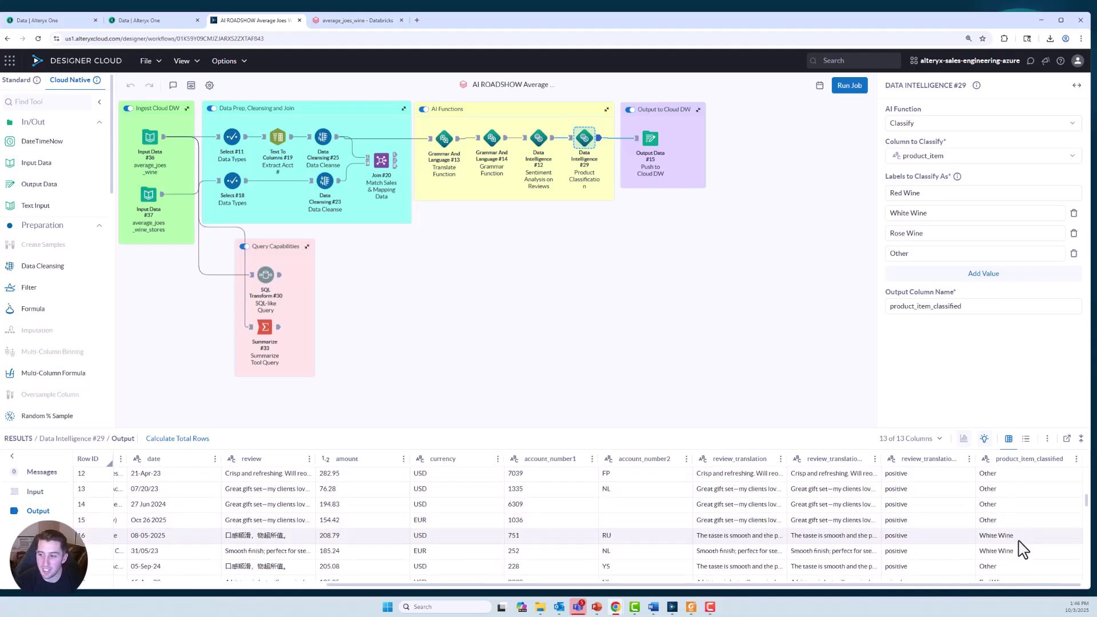
scroll(1023, 550, down, 2)
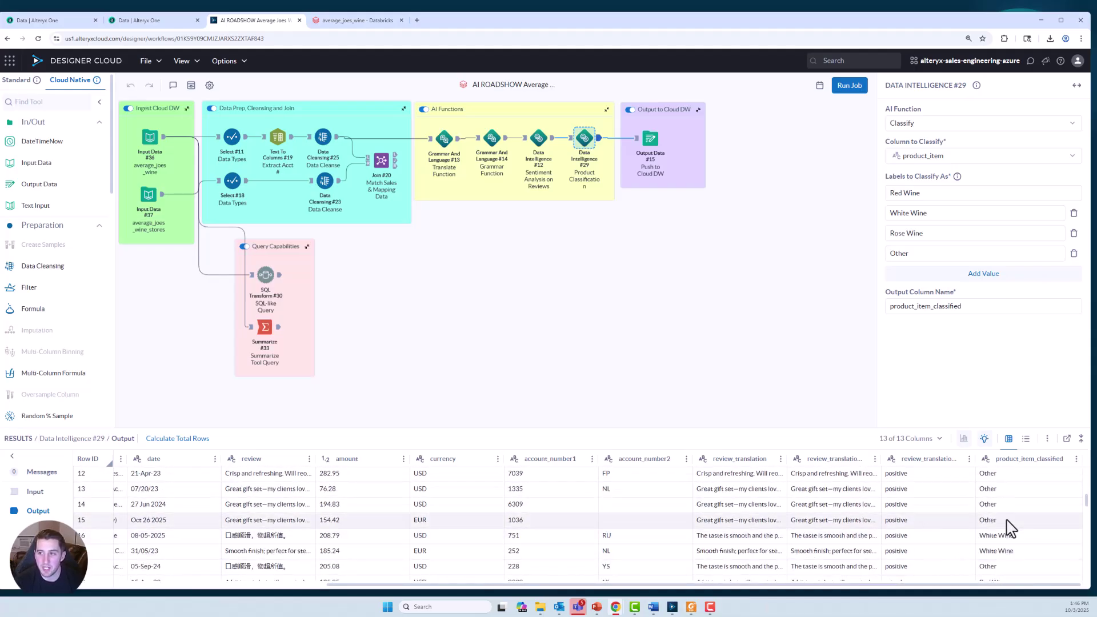
scroll(1013, 552, down, 2)
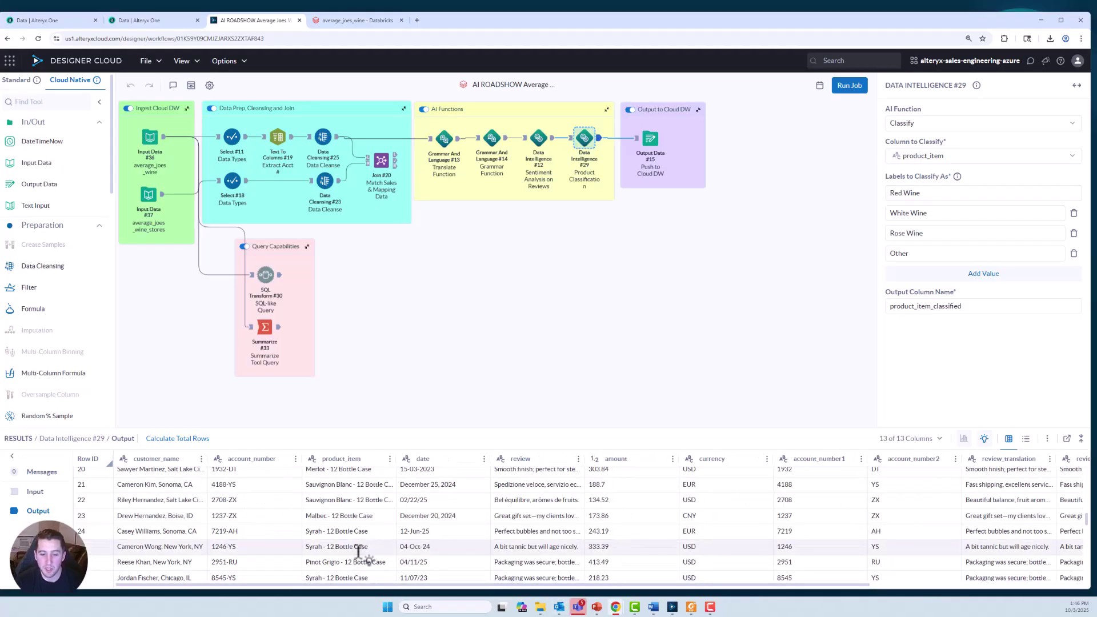
scroll(363, 559, down, 1)
scroll(360, 548, down, 1)
click(377, 534)
scroll(380, 534, down, 1)
drag(445, 585, 986, 595)
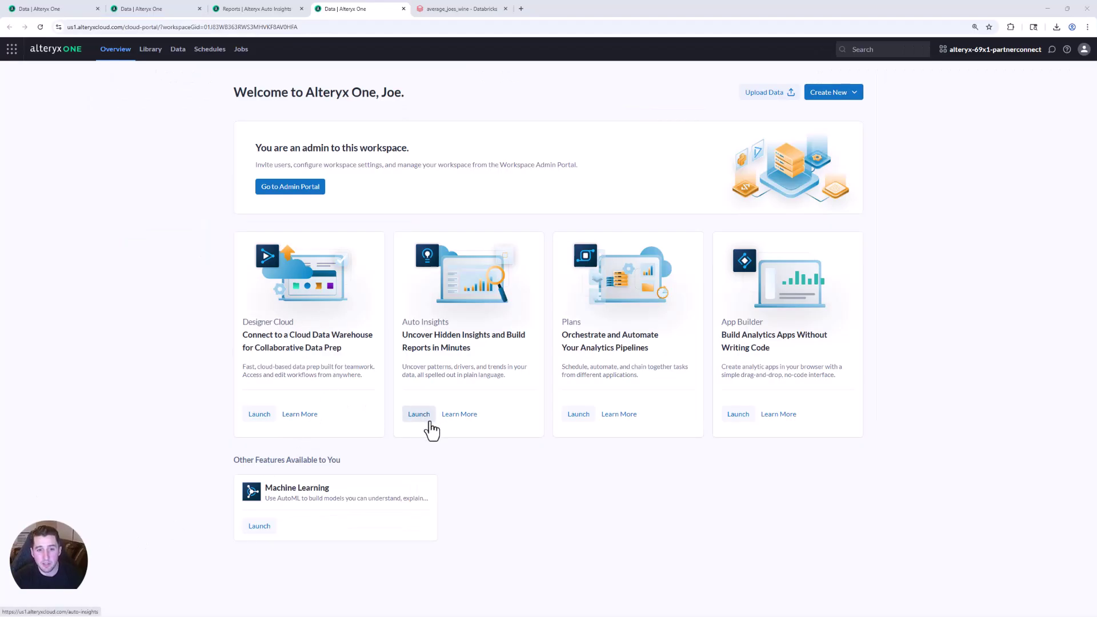
Launch Auto Insights and go to its Reports list
click(425, 422)
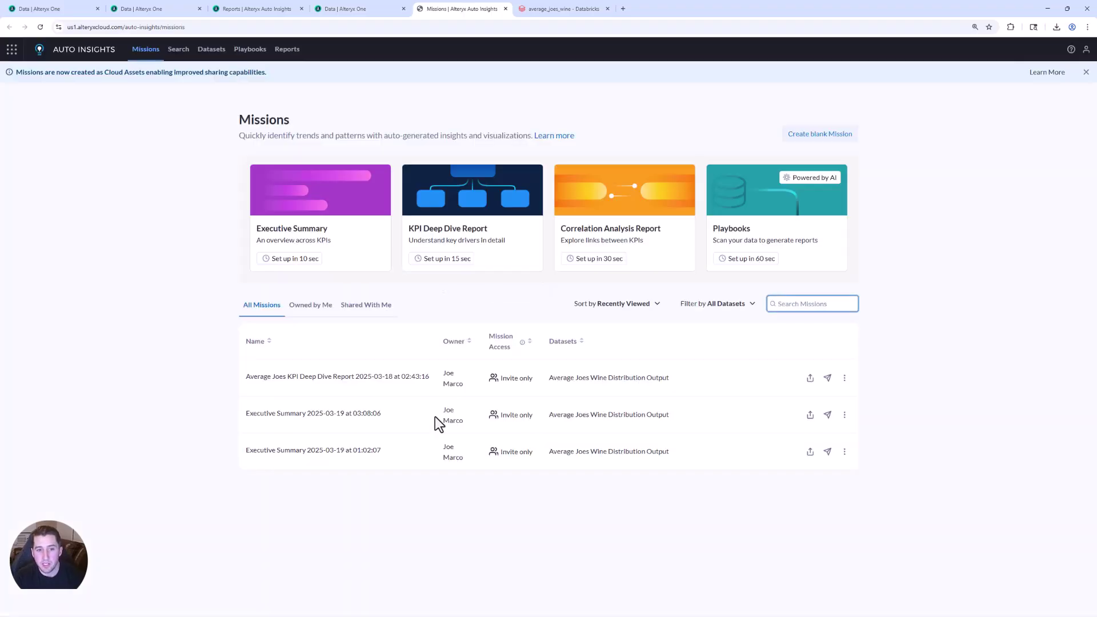
click(279, 55)
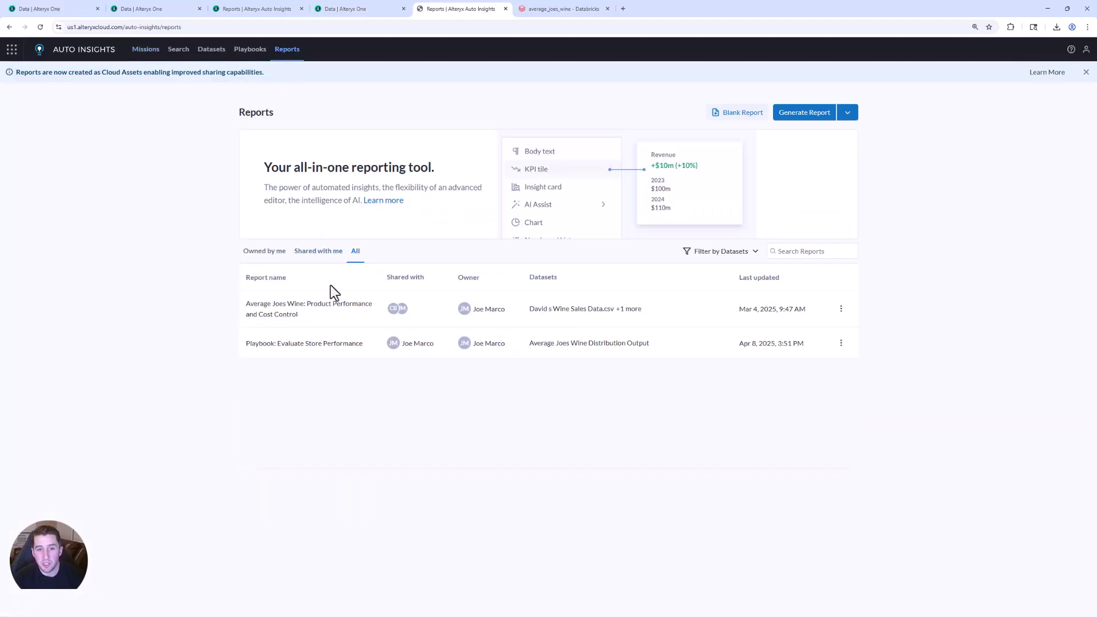
click(847, 116)
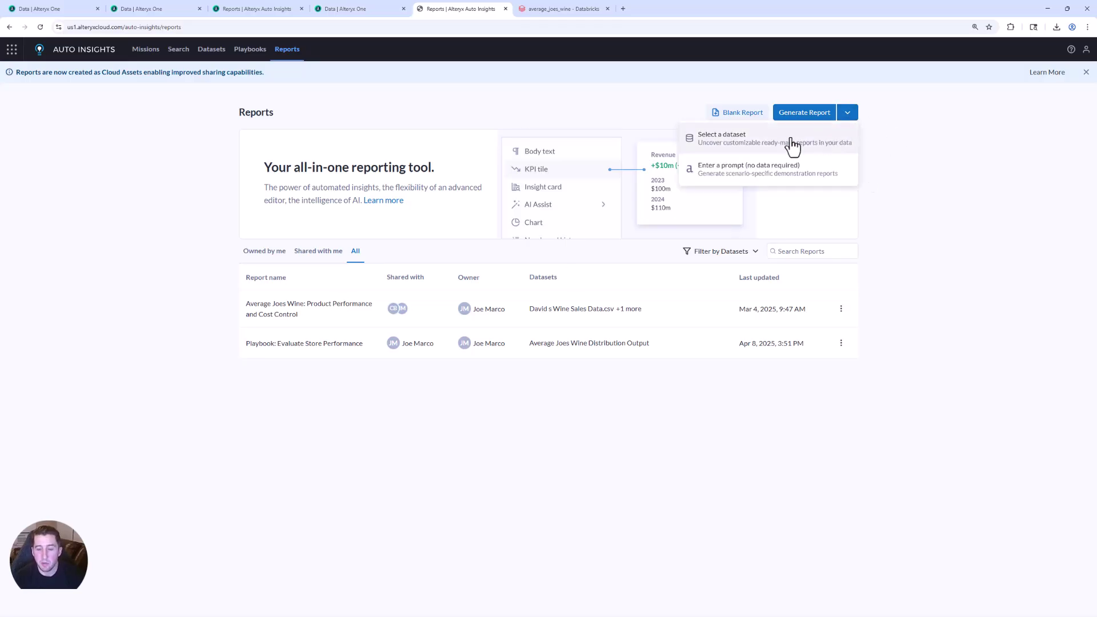
Open the Average Joes Wine product performance report and read its sales, cost, margin and competitor charts
click(328, 309)
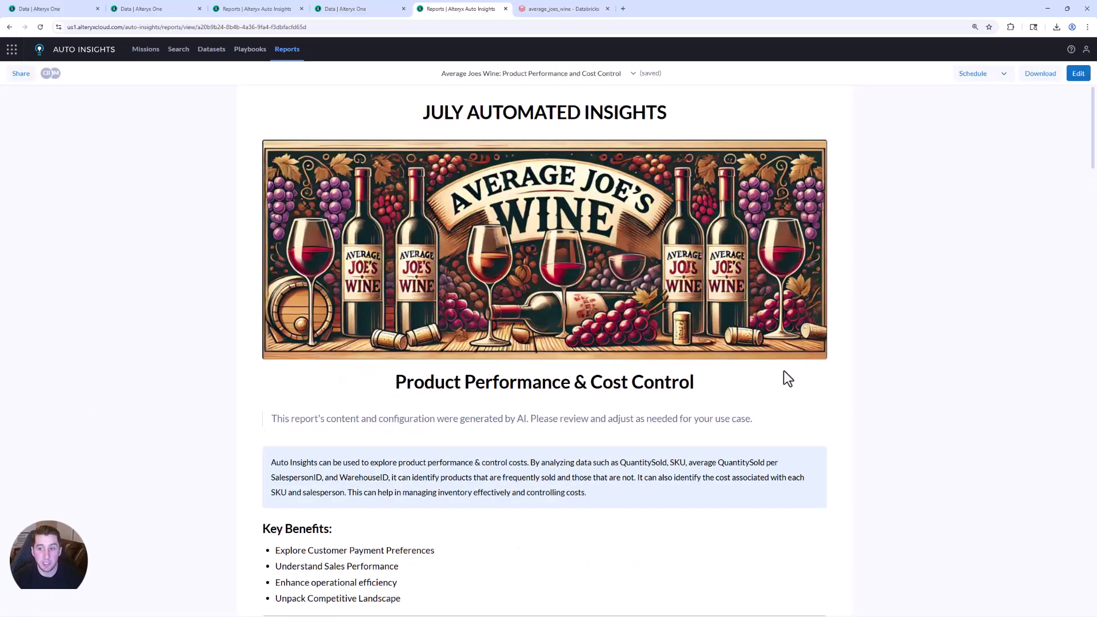
scroll(783, 370, down, 3)
scroll(781, 370, down, 5)
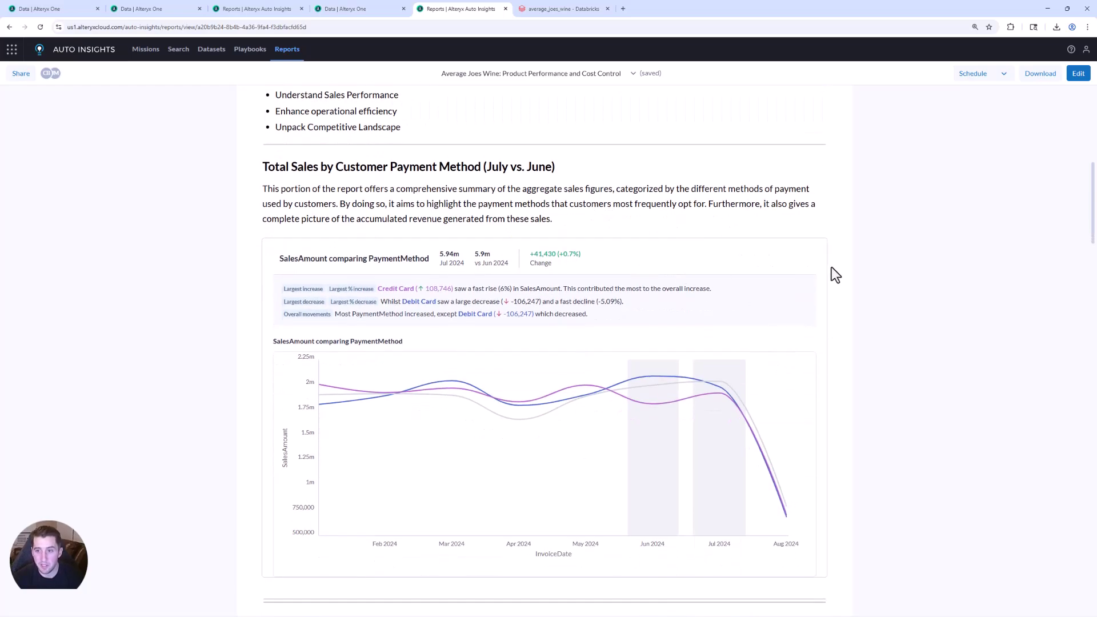
scroll(827, 274, down, 3)
scroll(824, 278, down, 6)
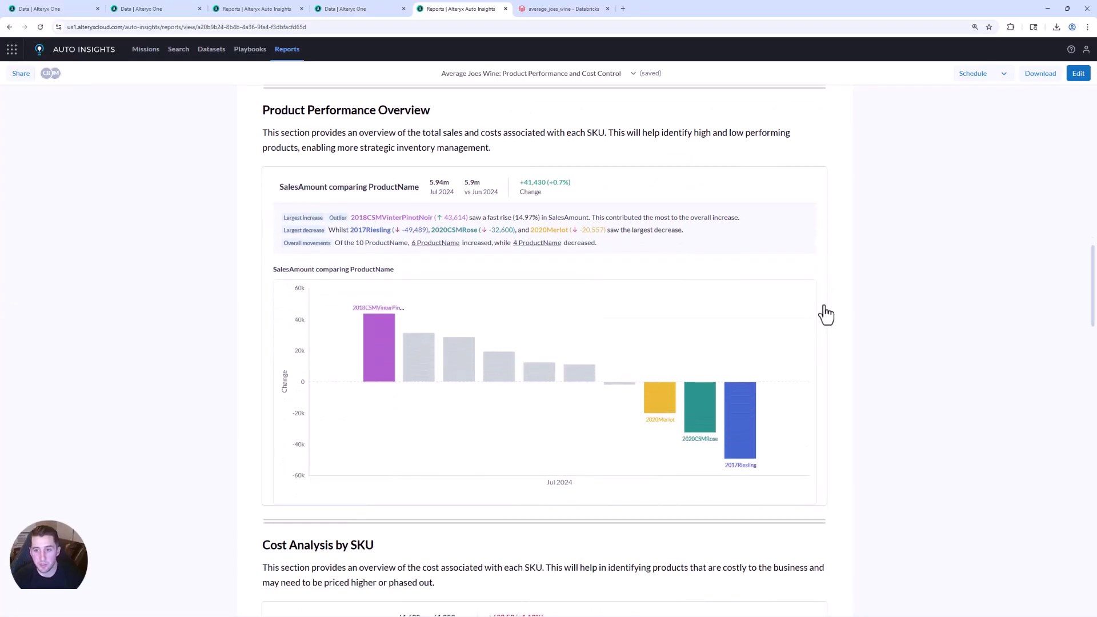
scroll(824, 308, down, 5)
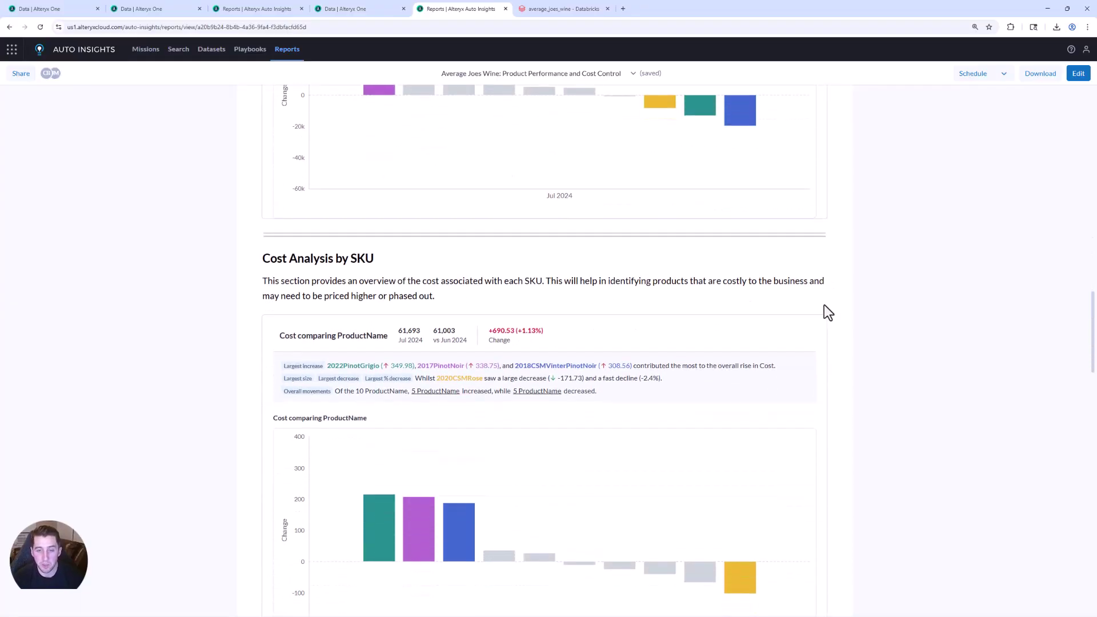
scroll(828, 312, down, 2)
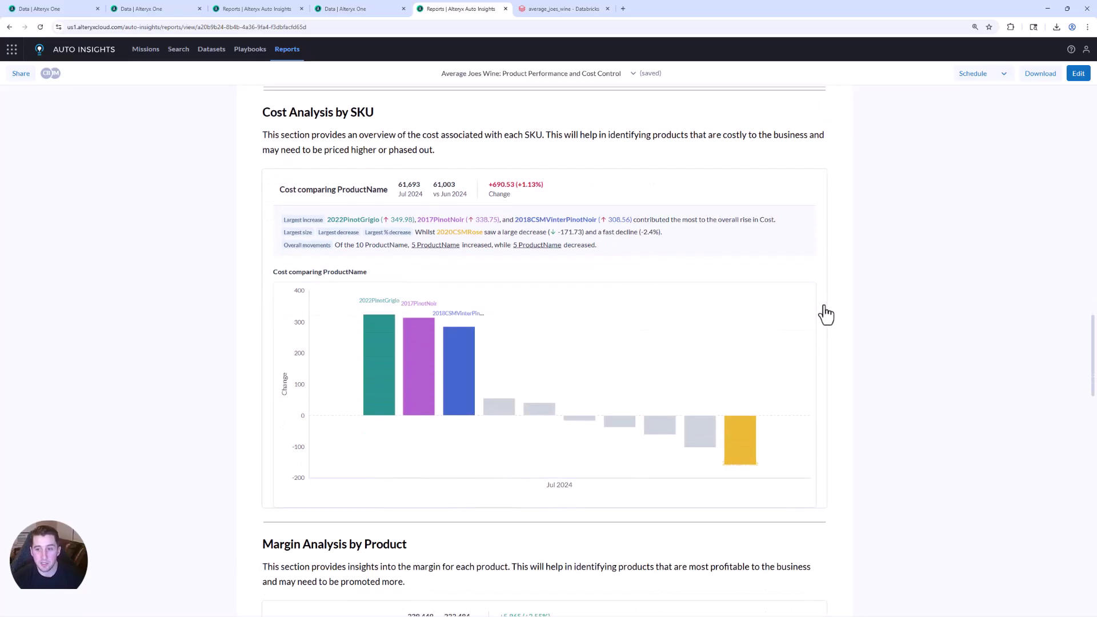
scroll(826, 314, down, 5)
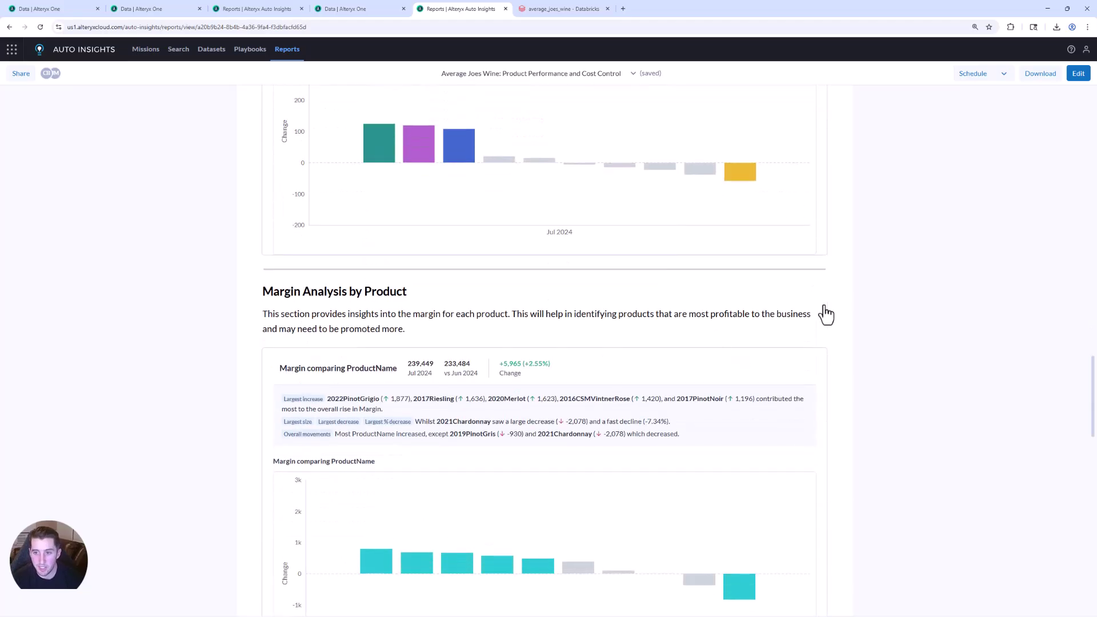
scroll(828, 312, down, 2)
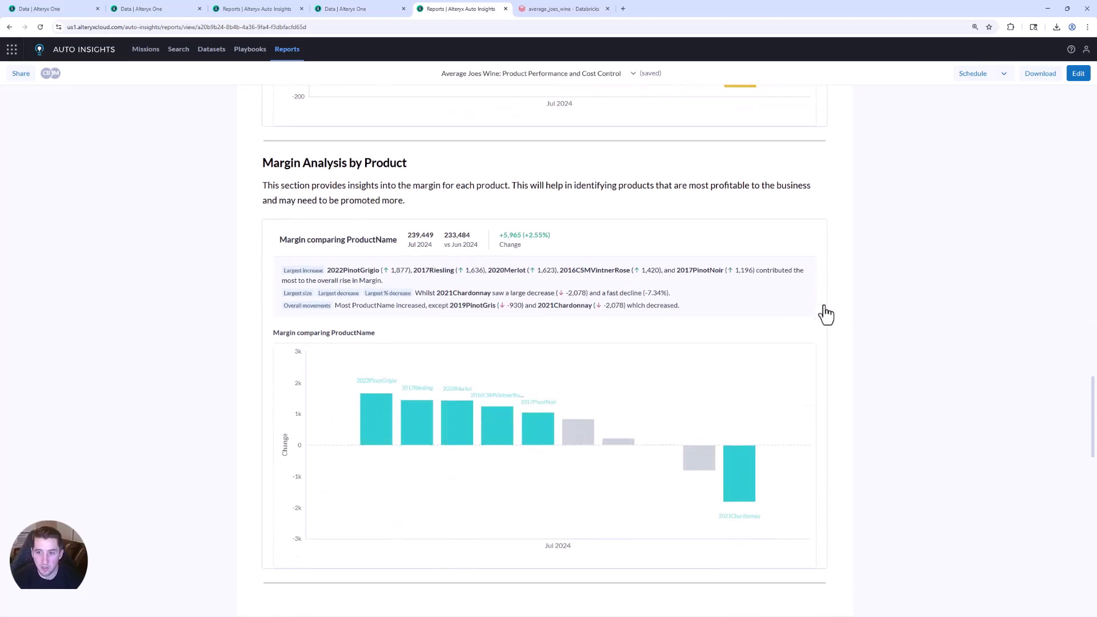
scroll(825, 314, up, 2)
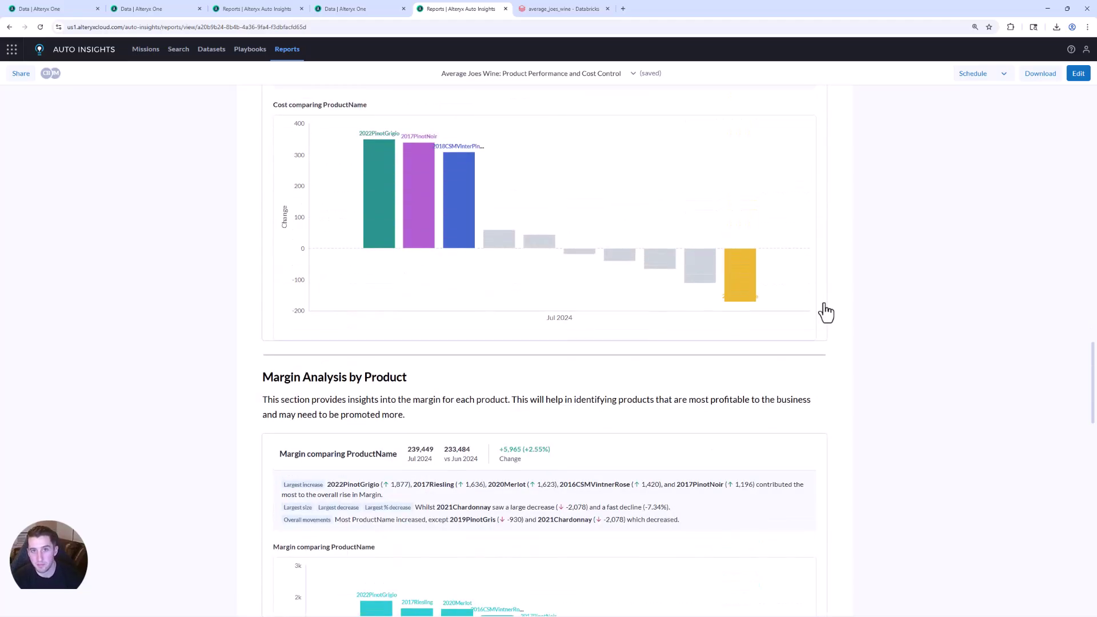
scroll(826, 313, down, 2)
scroll(826, 312, down, 12)
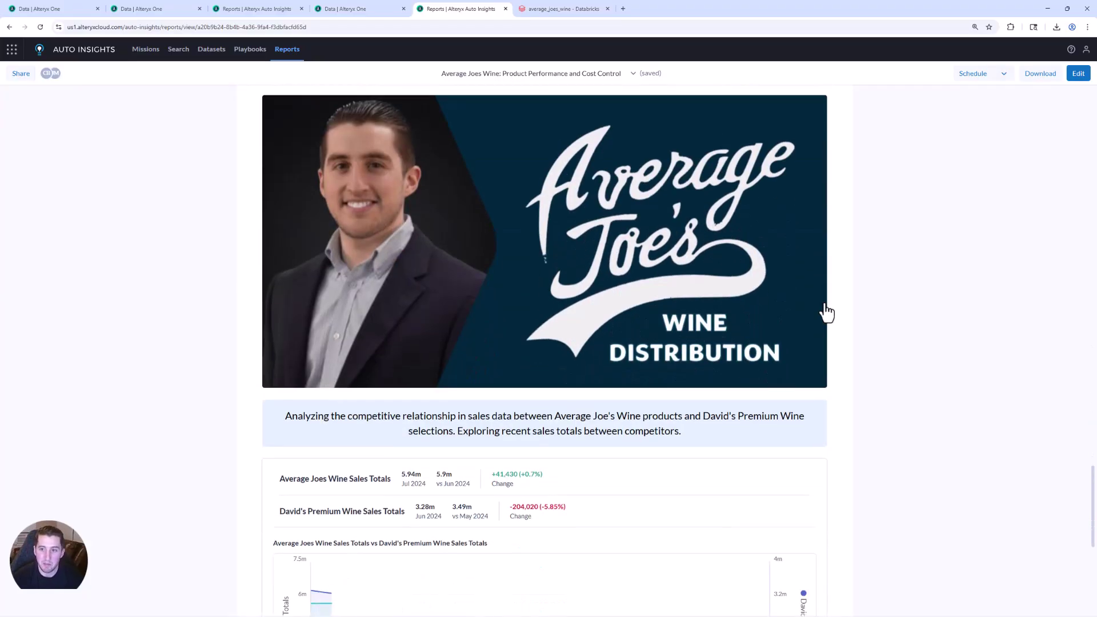
scroll(825, 303, down, 1)
scroll(826, 312, down, 2)
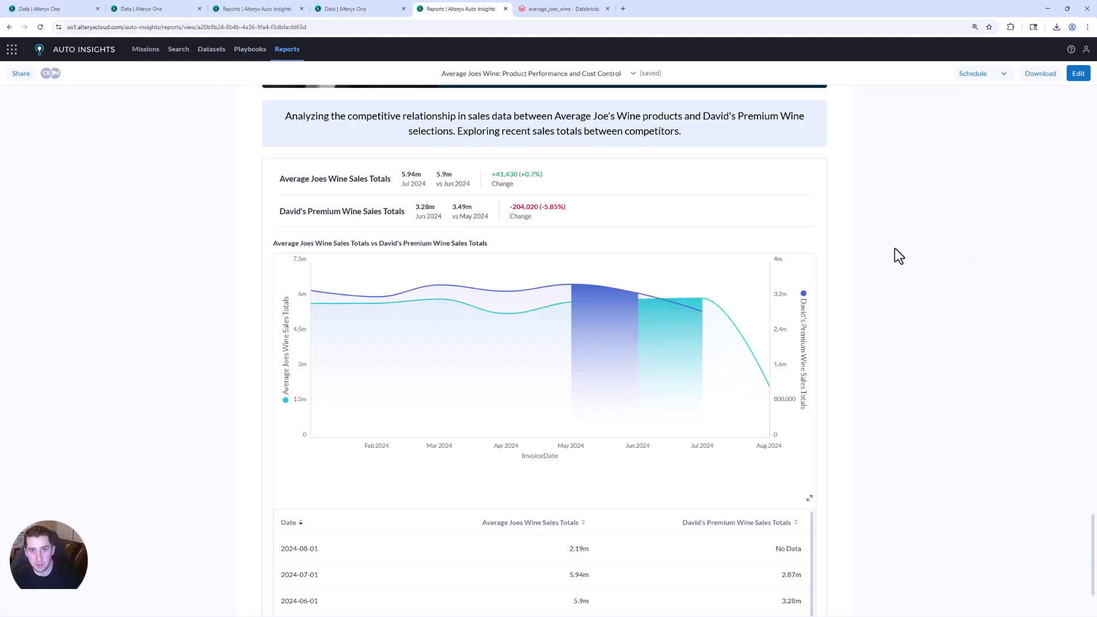
scroll(894, 249, down, 2)
scroll(894, 249, down, 1)
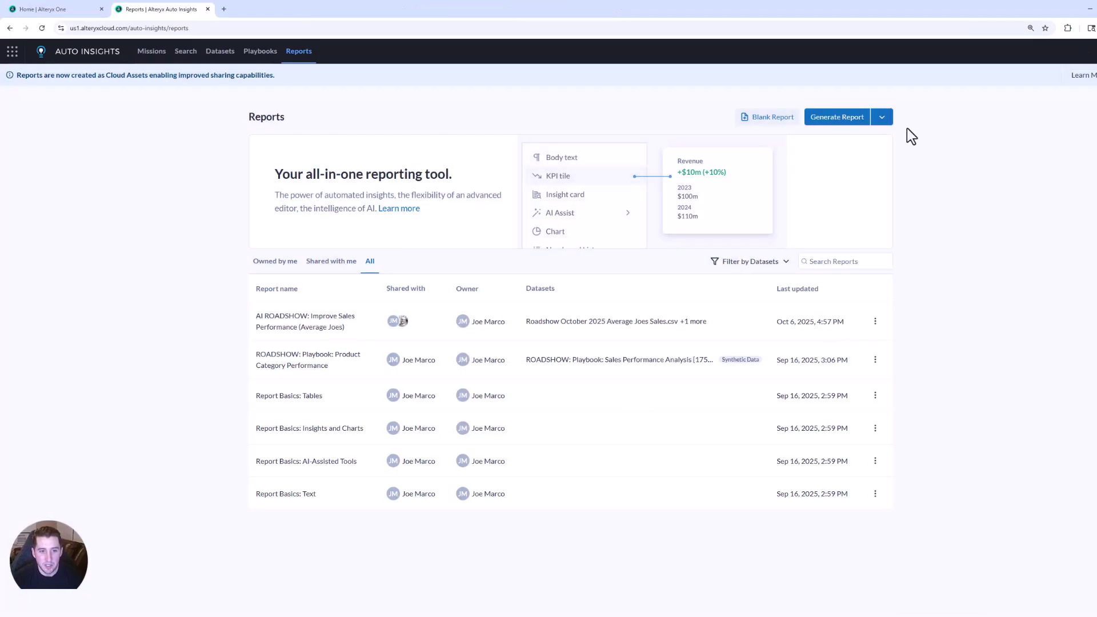
Generate report use cases from Roadshow October 2025 Average Joes Sales.csv and view store-performance granularity options
click(882, 118)
click(834, 144)
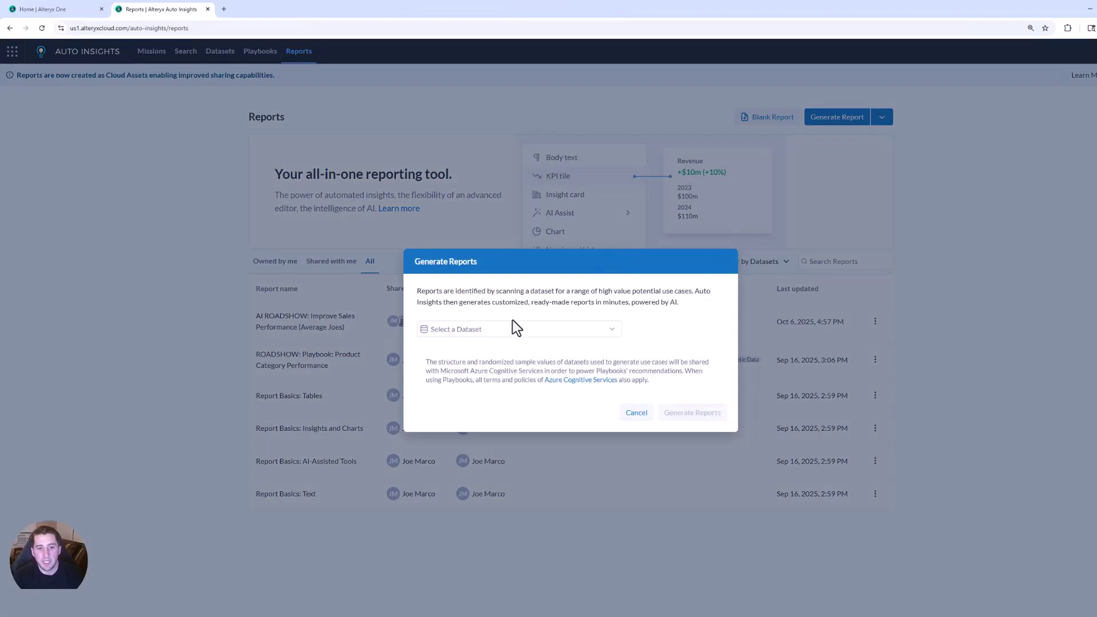
click(509, 325)
text(Road)
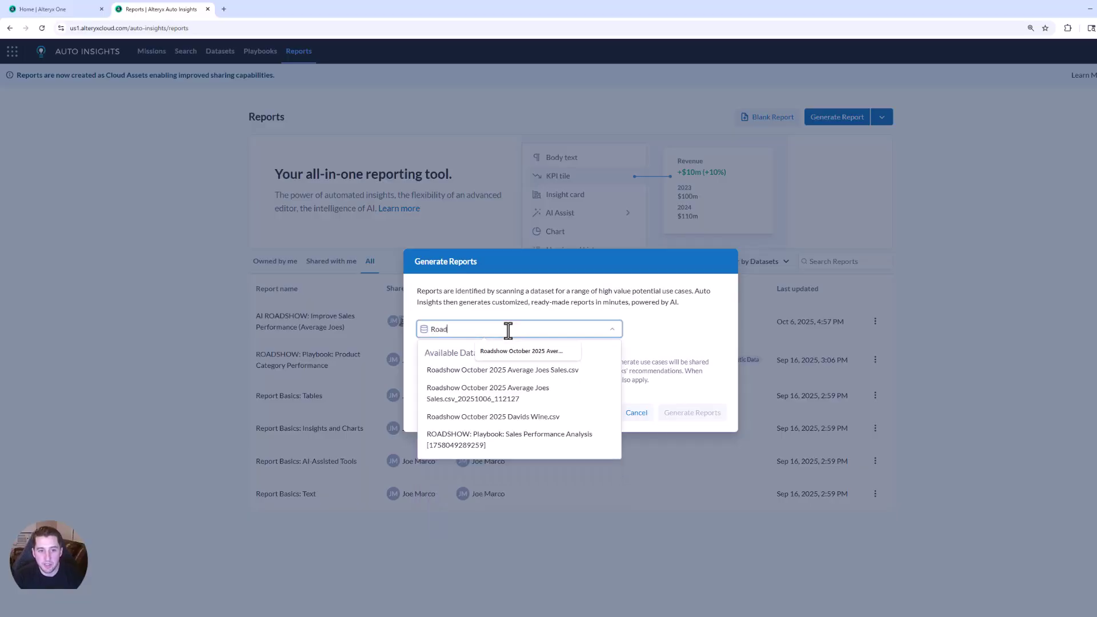
click(549, 370)
click(697, 416)
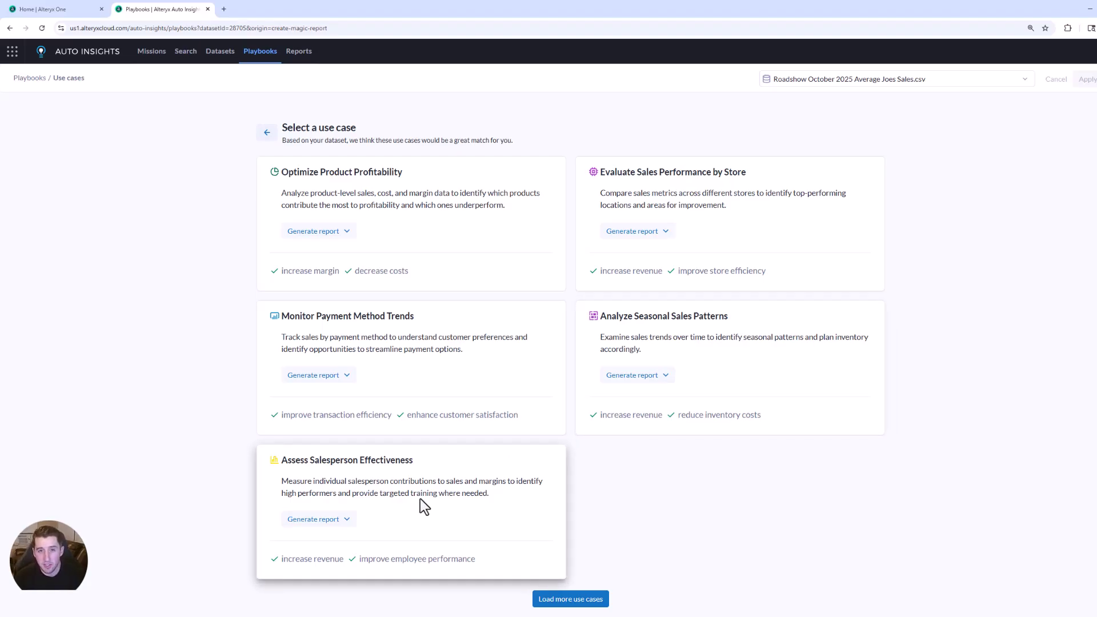
click(662, 232)
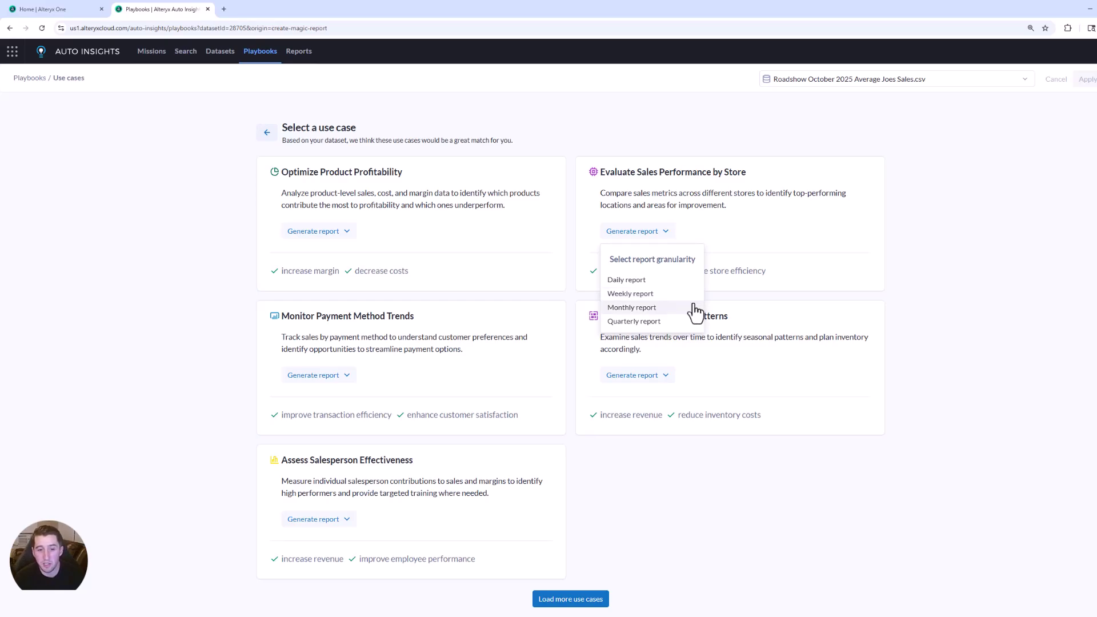
Open the AI ROADSHOW: Improve Sales Performance (Average Joes) report and scroll through its sales, margin and competition sections
click(300, 53)
click(338, 318)
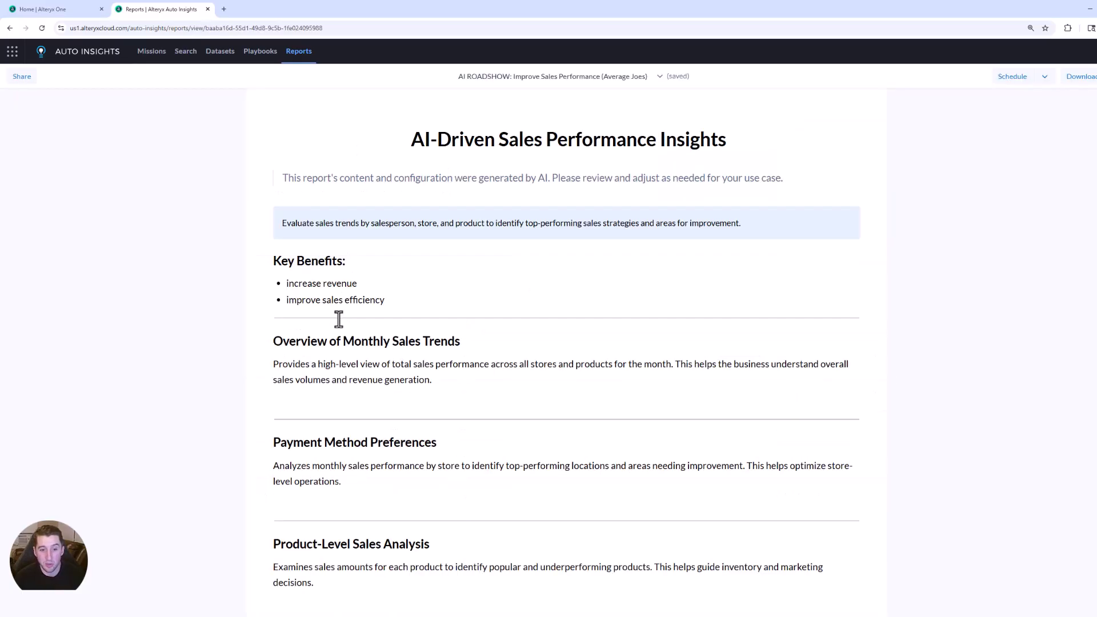
scroll(1079, 294, down, 6)
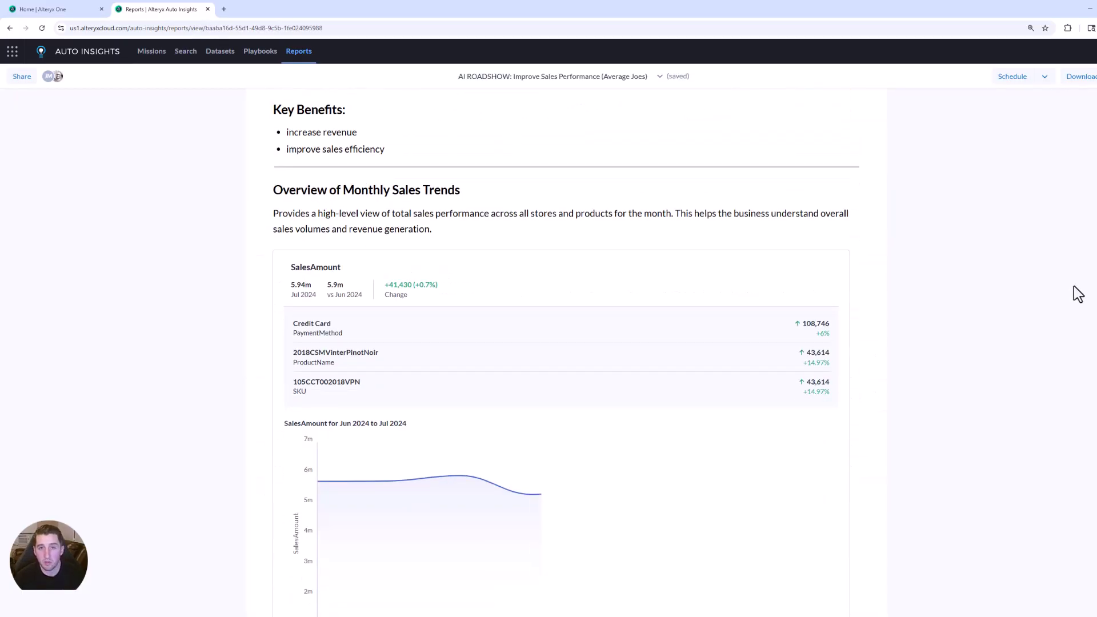
scroll(1078, 294, down, 15)
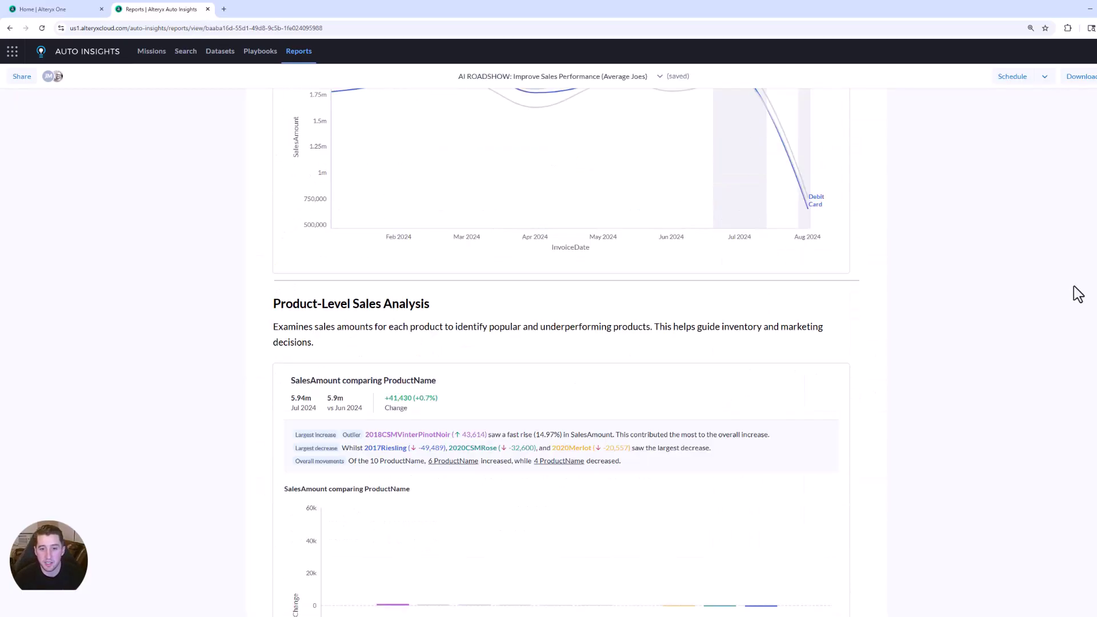
scroll(1078, 294, down, 15)
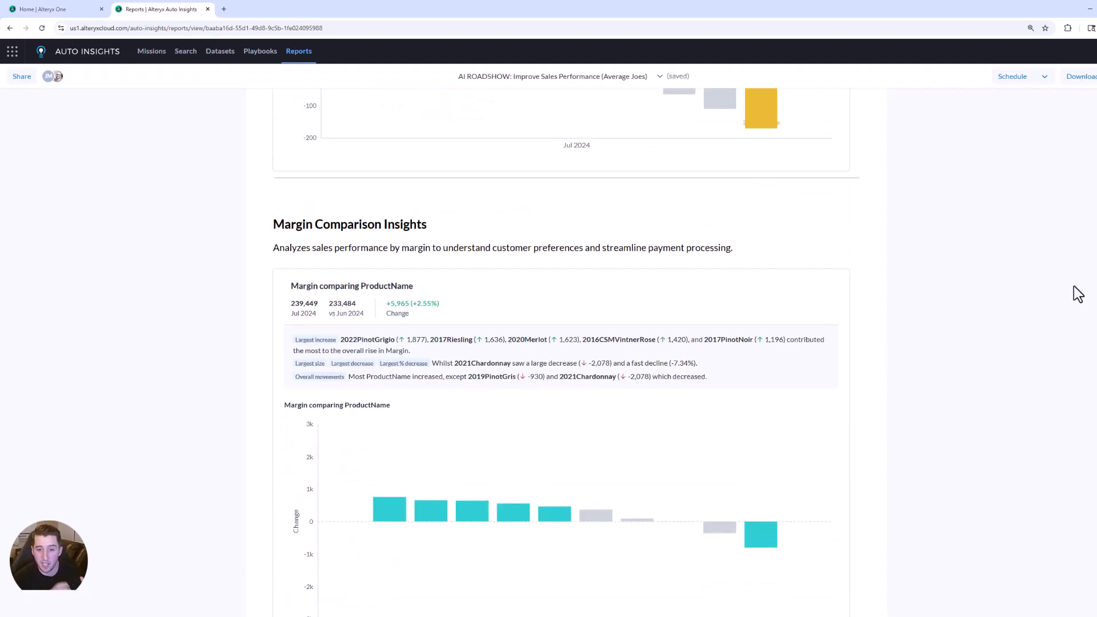
scroll(1077, 295, down, 10)
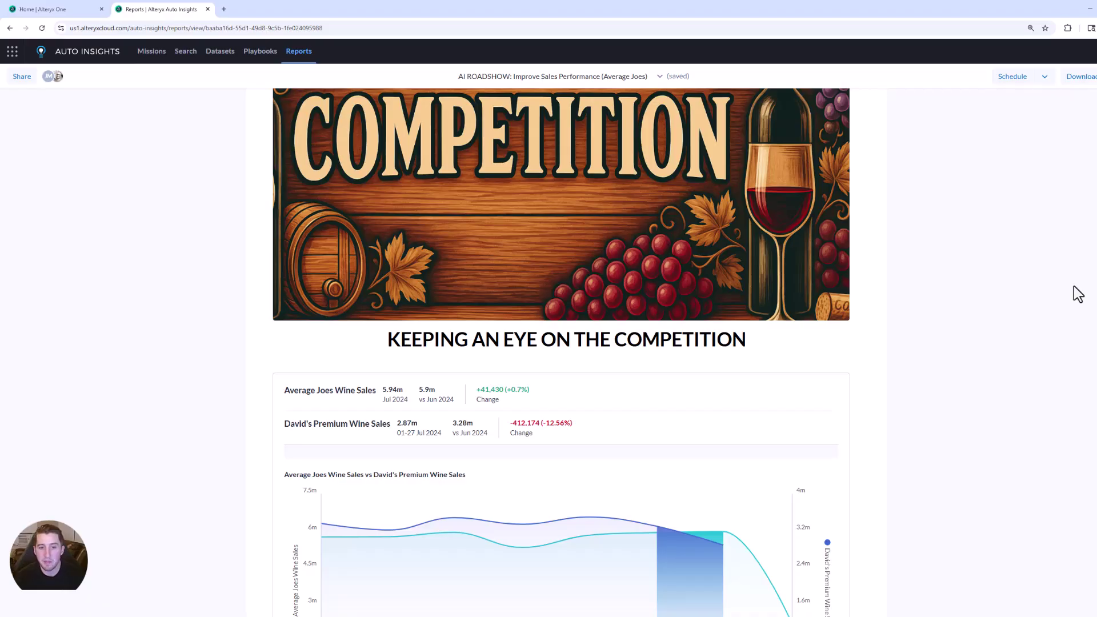
scroll(1078, 294, down, 3)
mouse_move(636, 347)
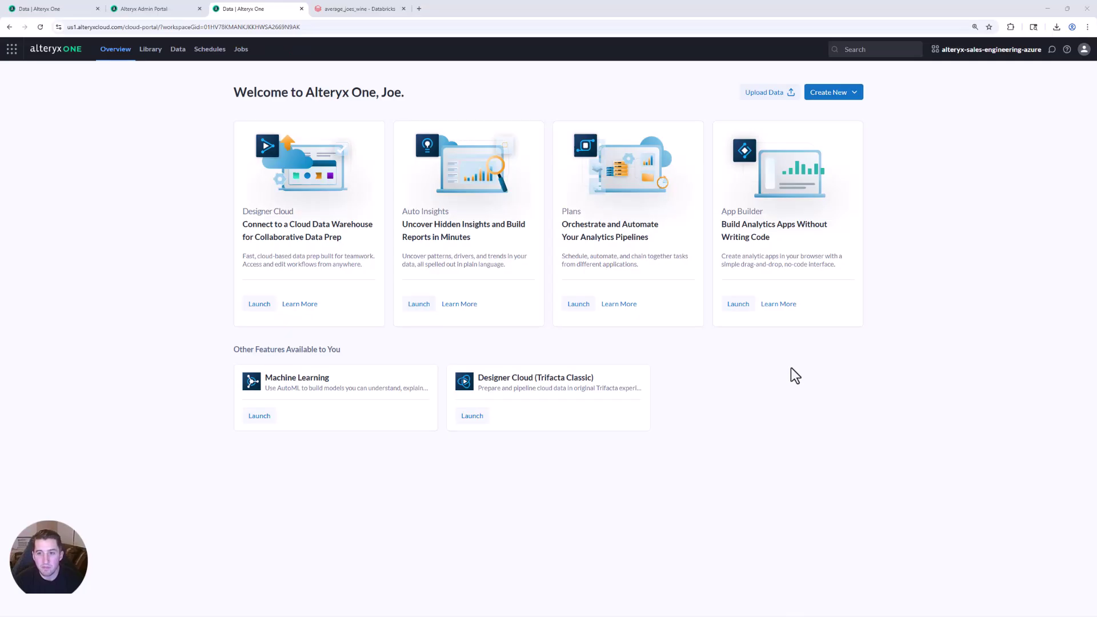
Create a new plan with a Designer Cloud task running the AI ROADSHOW Average Joes Wine workflow
key(ctrl+plus)
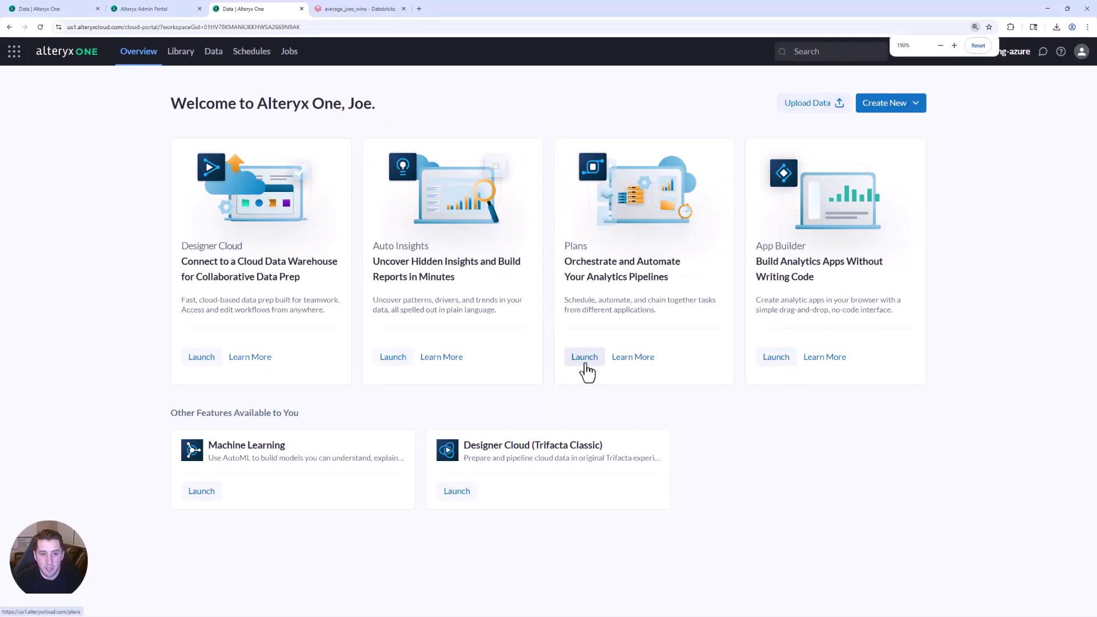
click(583, 370)
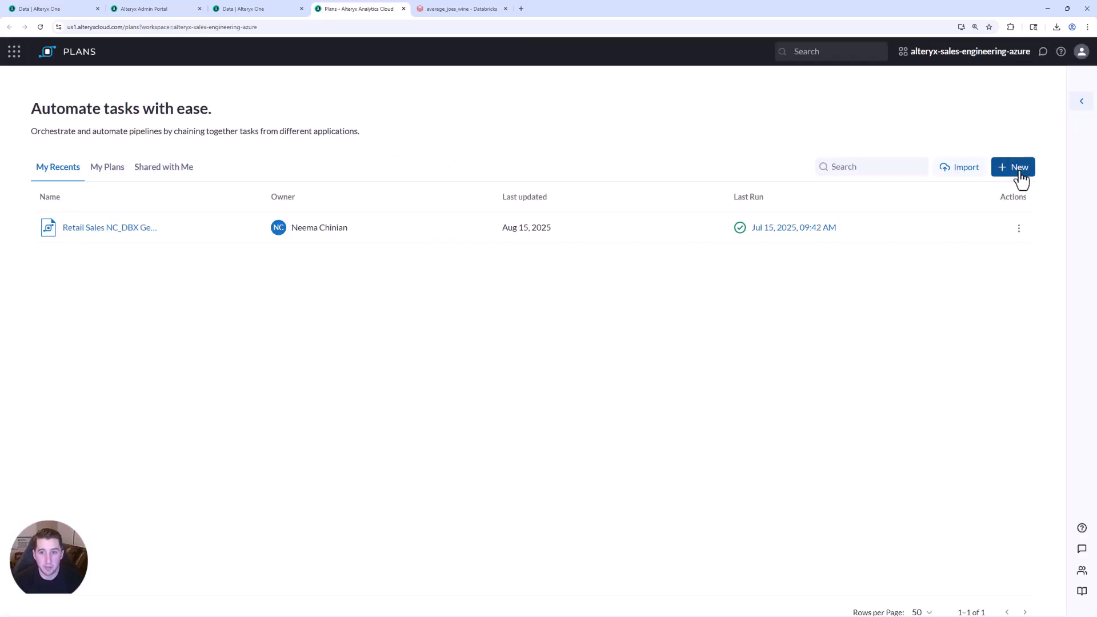
click(1016, 169)
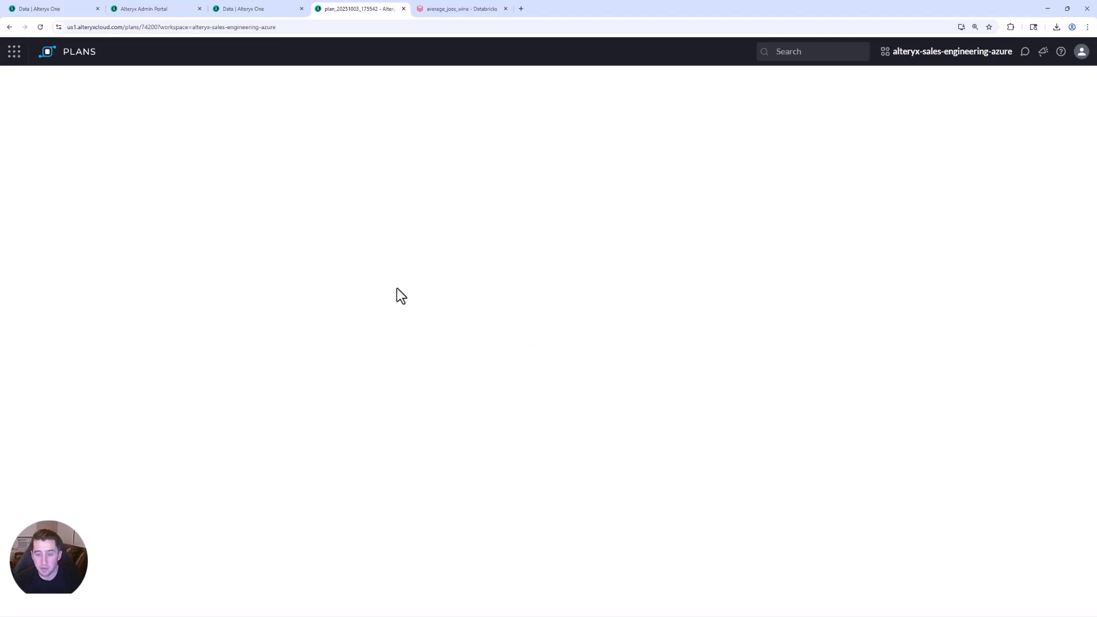
key(ctrl+minus)
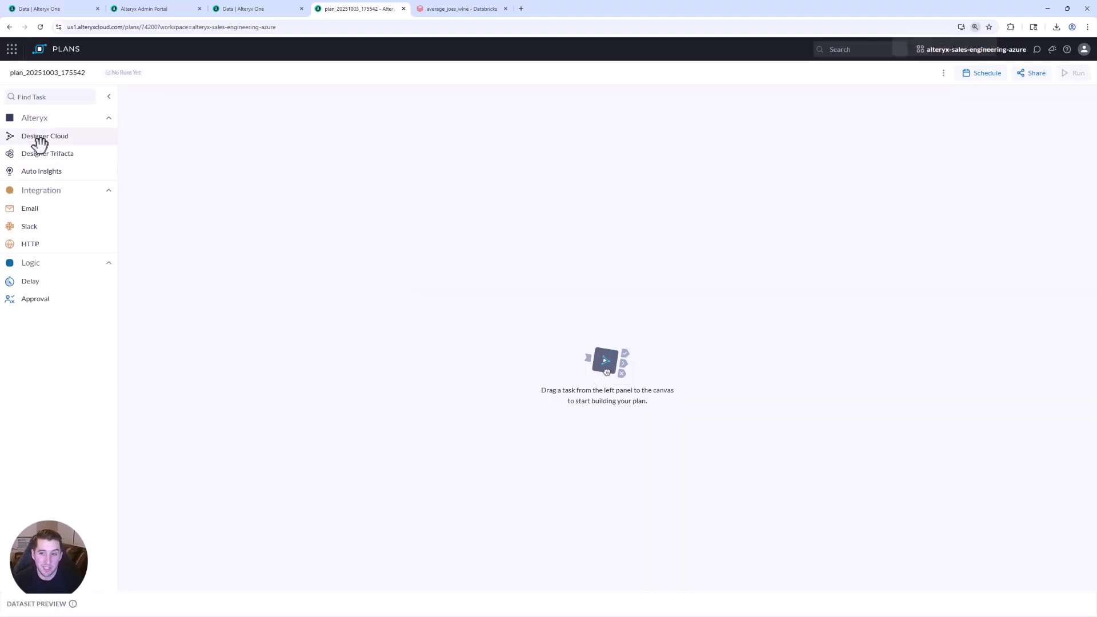
drag(57, 137, 226, 282)
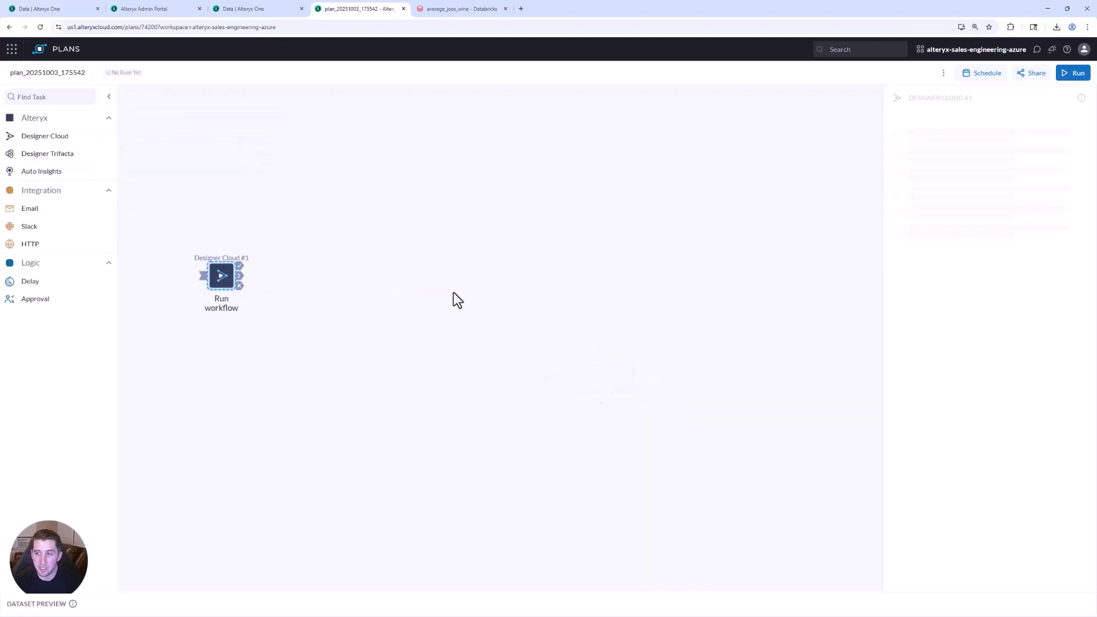
click(978, 193)
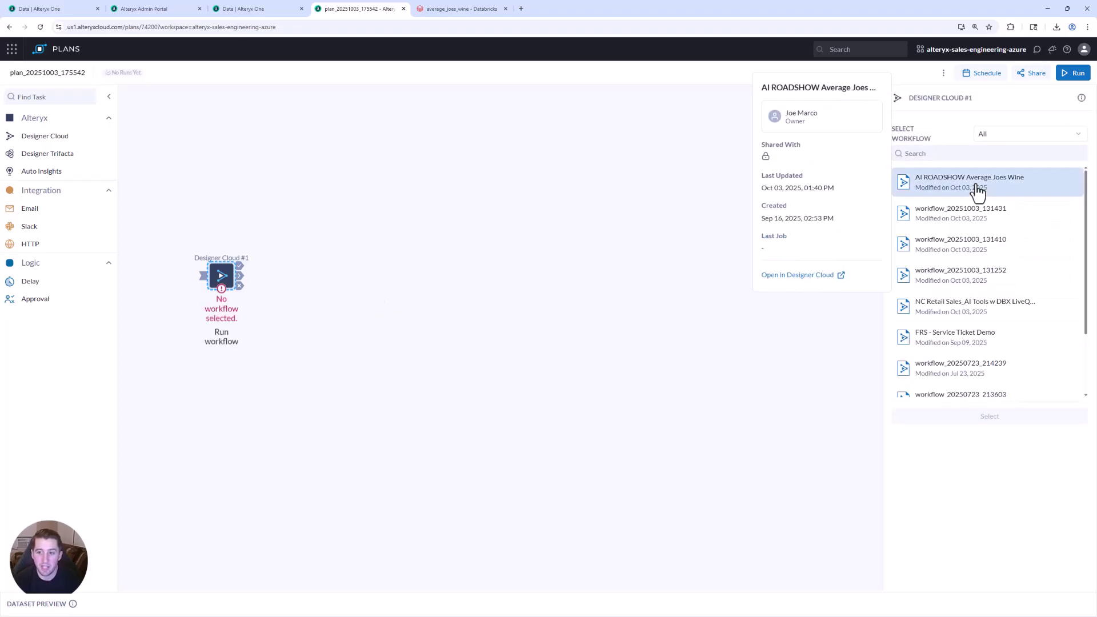
click(989, 416)
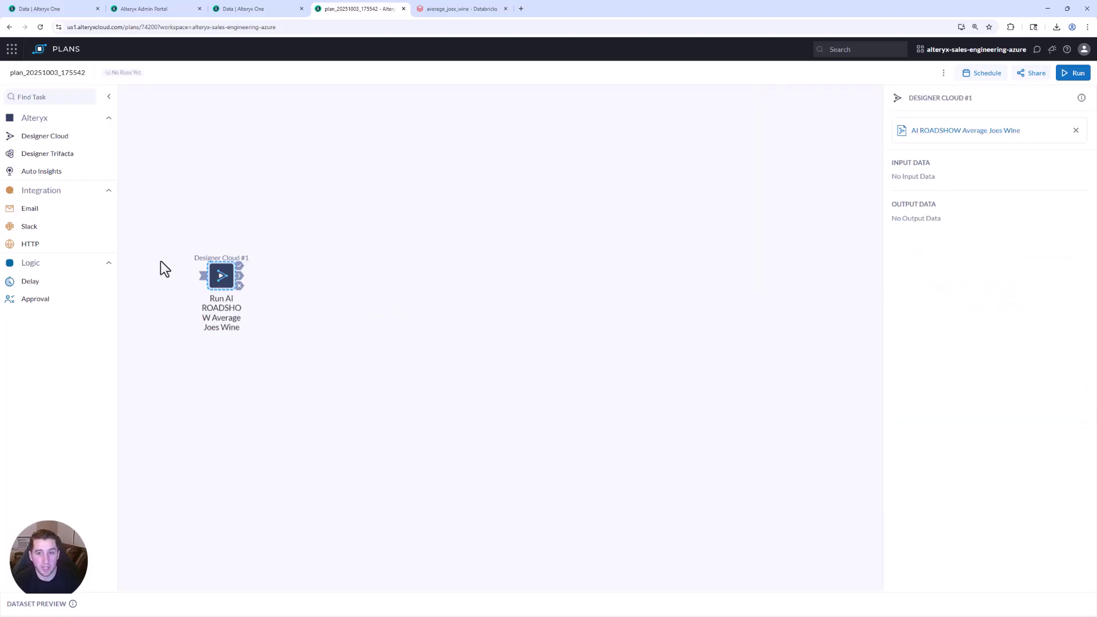
Add an Auto Insights refresh and an email task addressed to a matching workspace user
drag(63, 169, 317, 260)
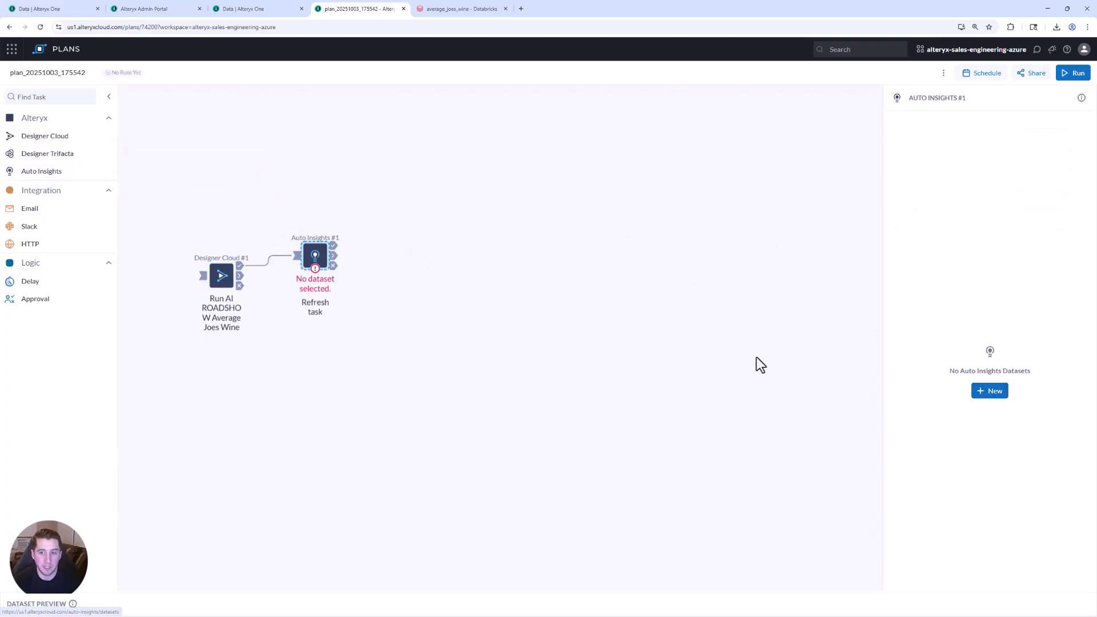
drag(59, 208, 407, 246)
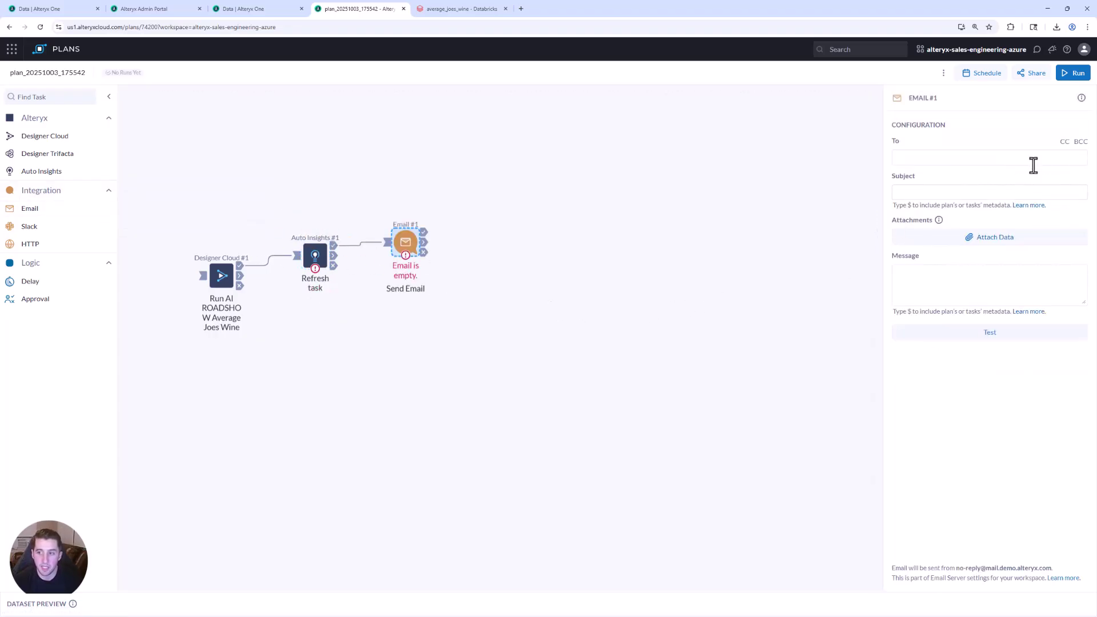
click(1009, 155)
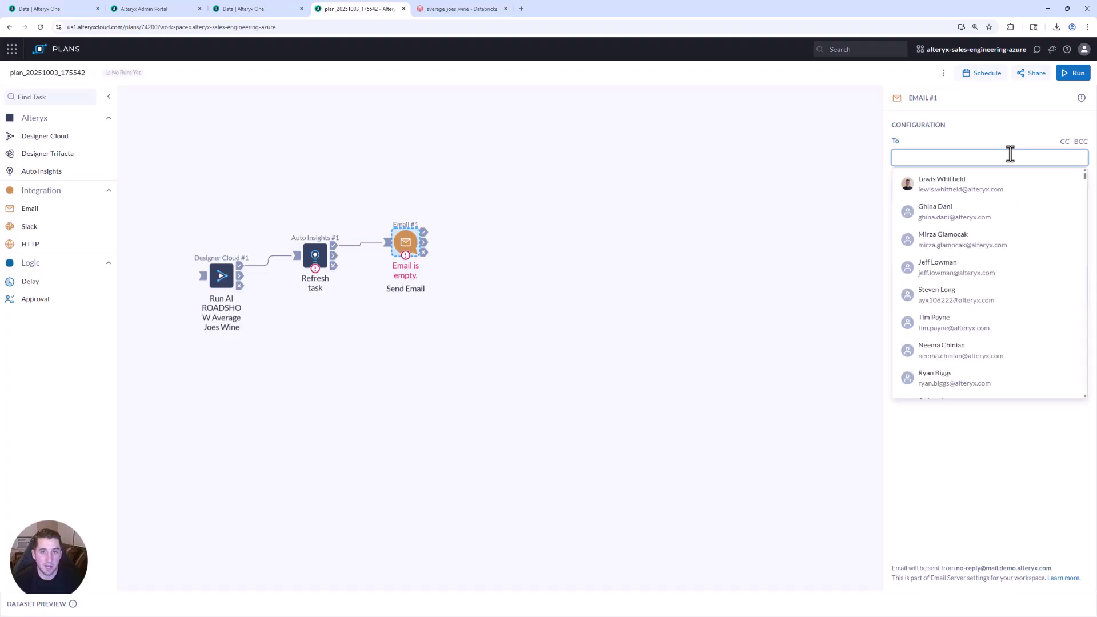
text(joe)
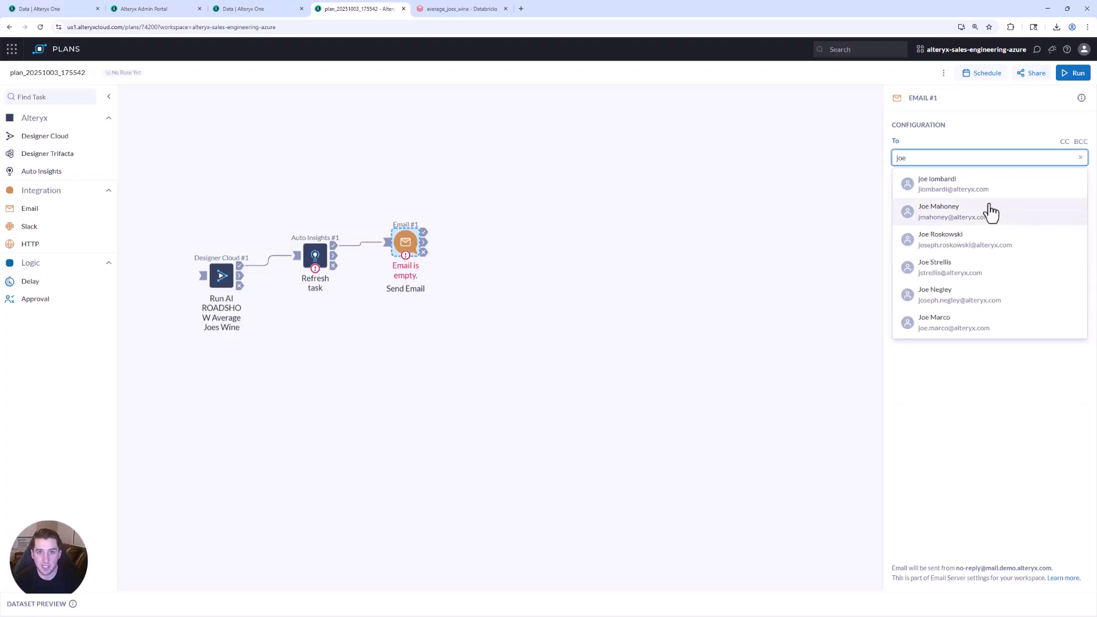
click(944, 334)
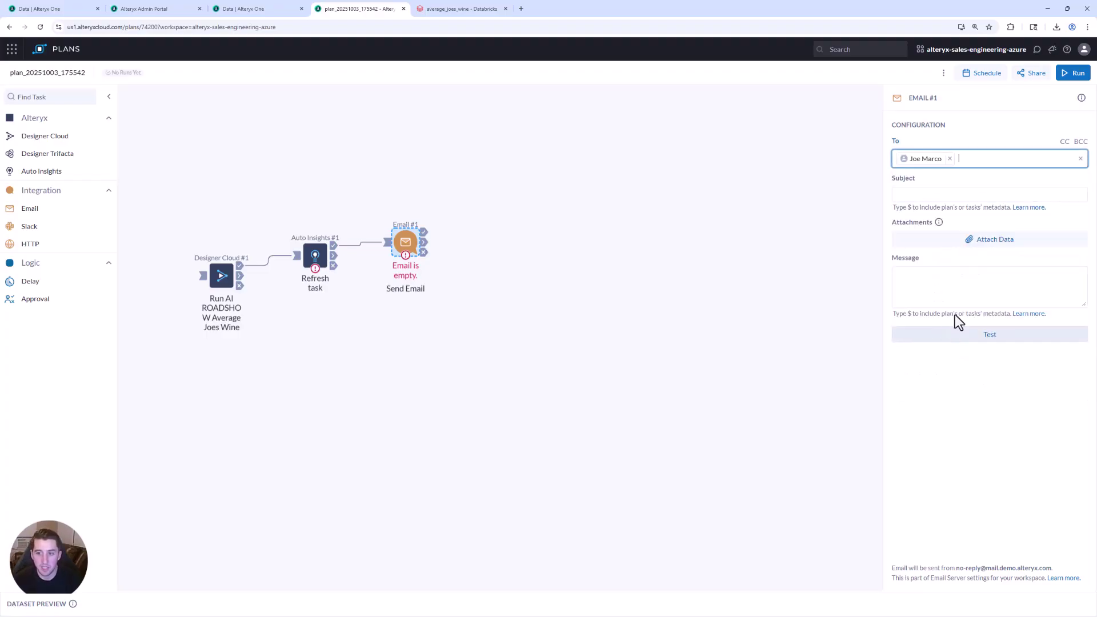
Open the plan's scheduling options and start a New Schedule form
click(987, 78)
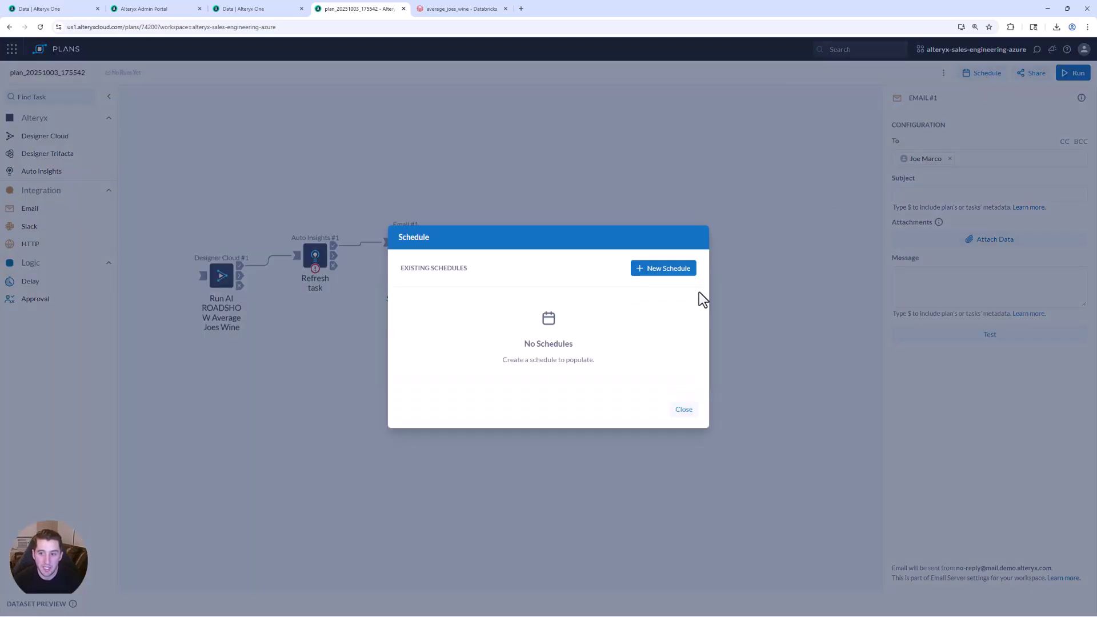
click(676, 270)
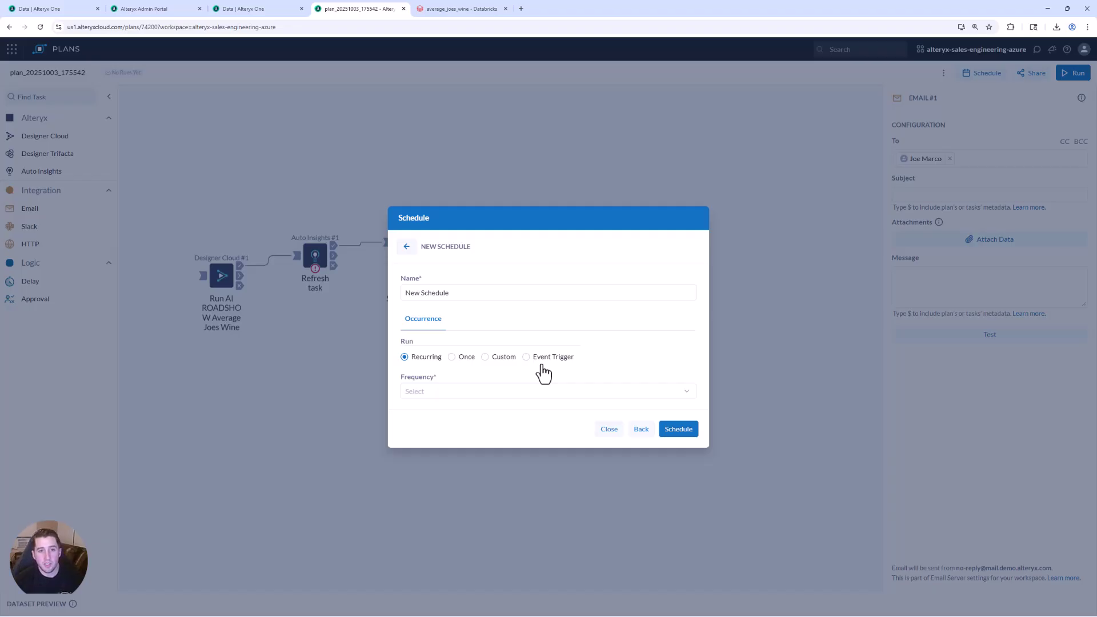
Close the plan tab and browse Audit Logs, Overview and Sessions, ending on the Admins list
key(ctrl+w)
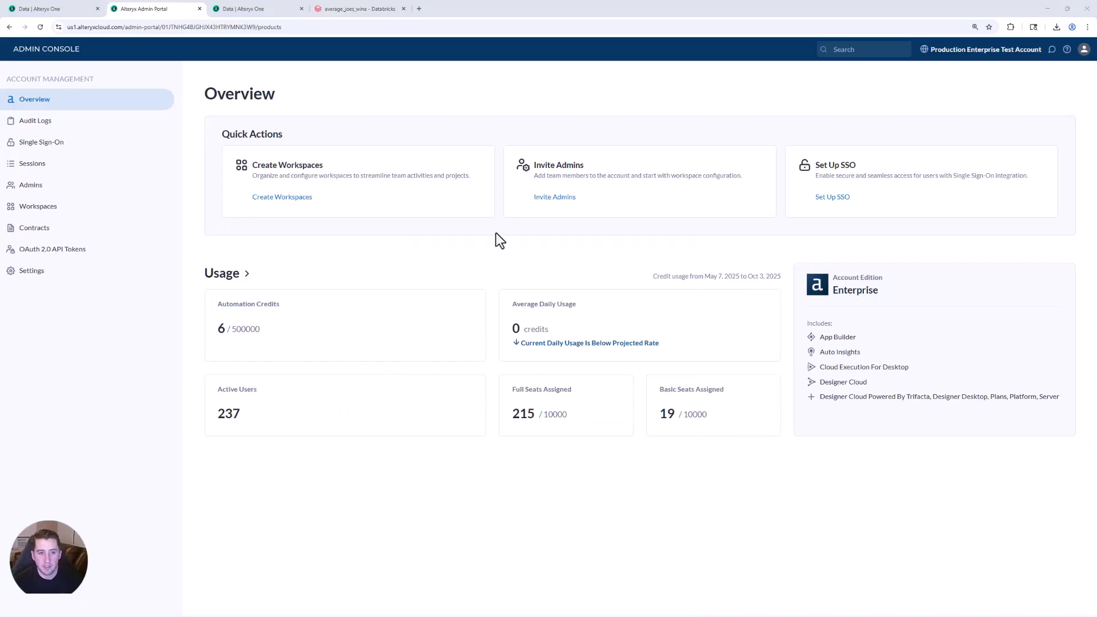
click(101, 122)
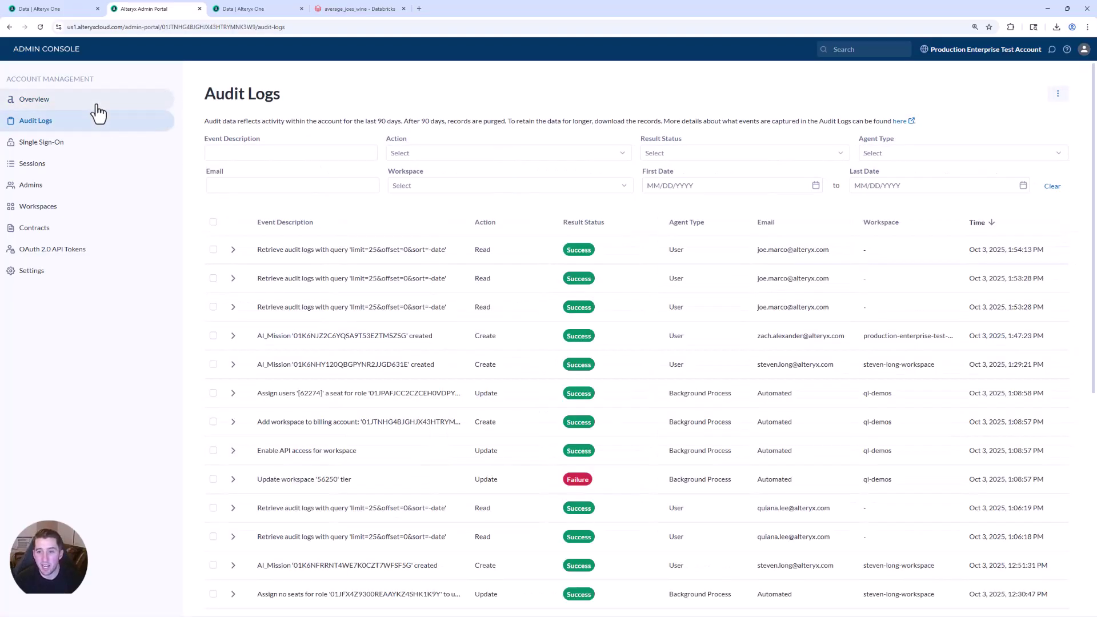
click(97, 106)
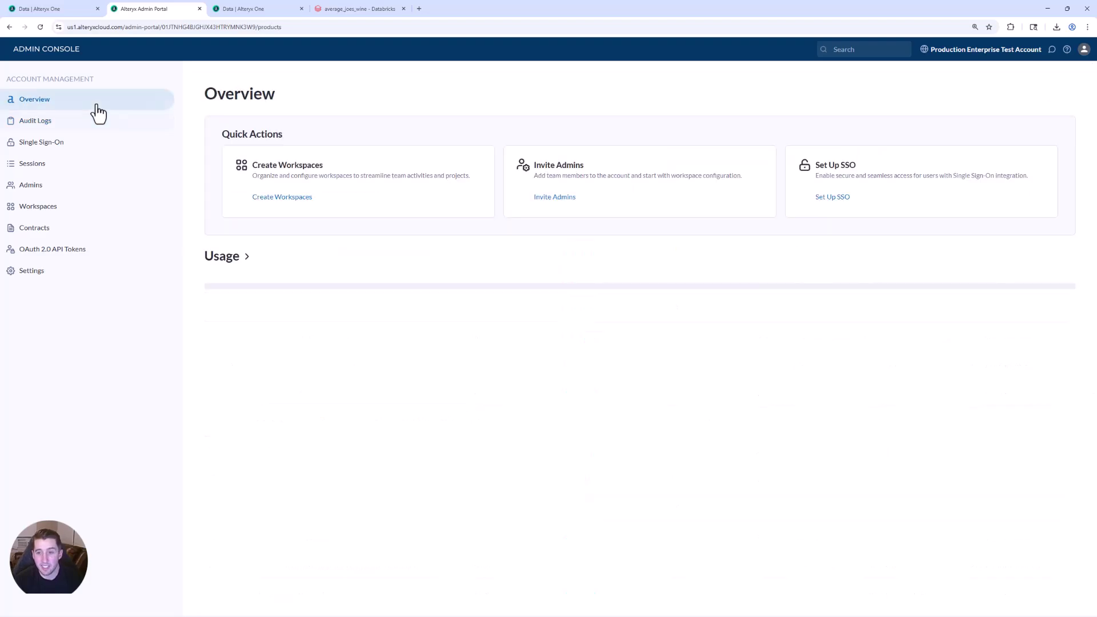
click(74, 170)
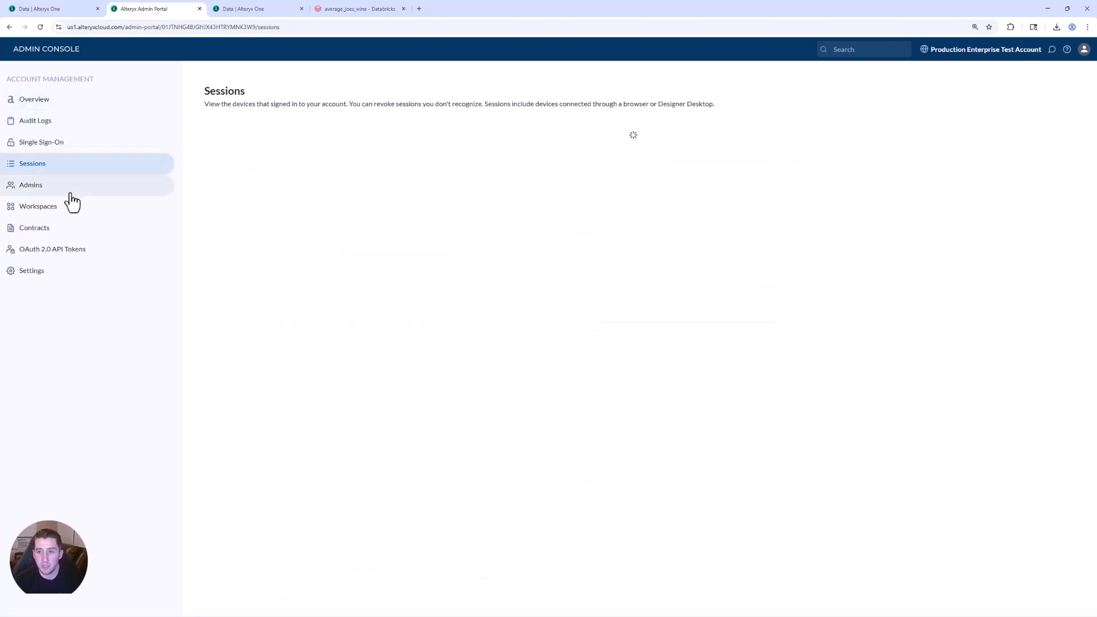
click(72, 199)
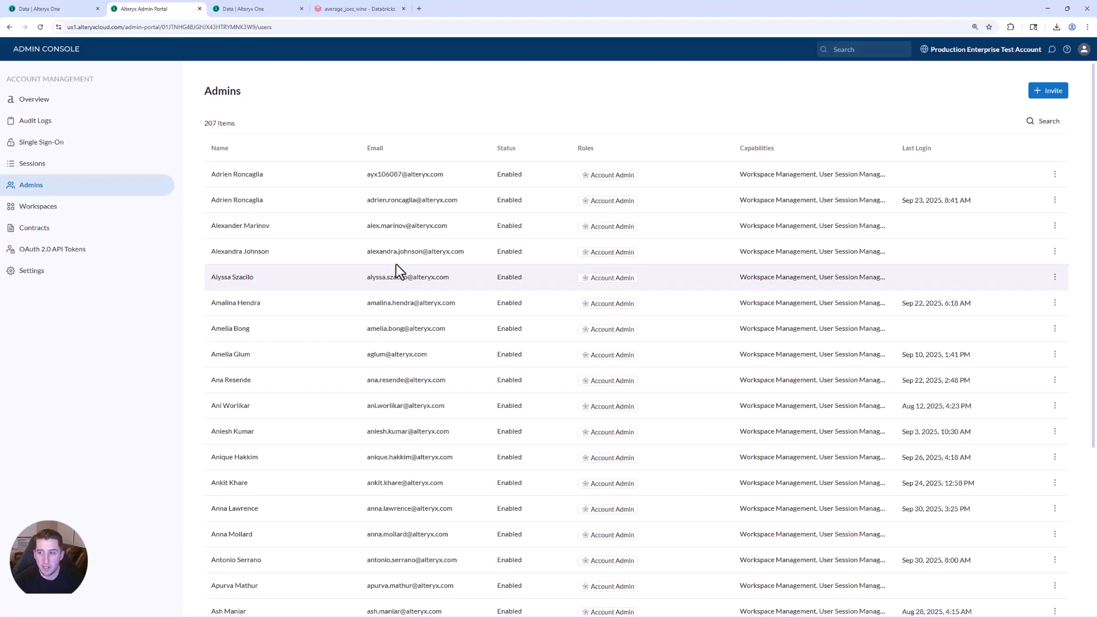
Go to the workspace administration settings and browse User Groups, cancelling the new group
click(243, 9)
click(1082, 49)
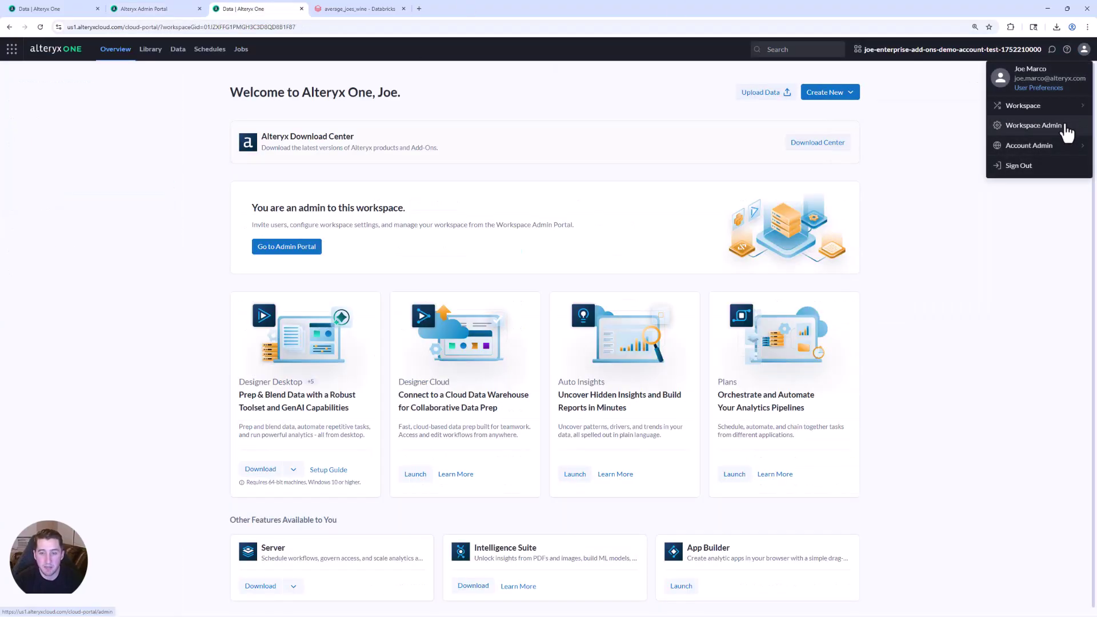
click(1063, 127)
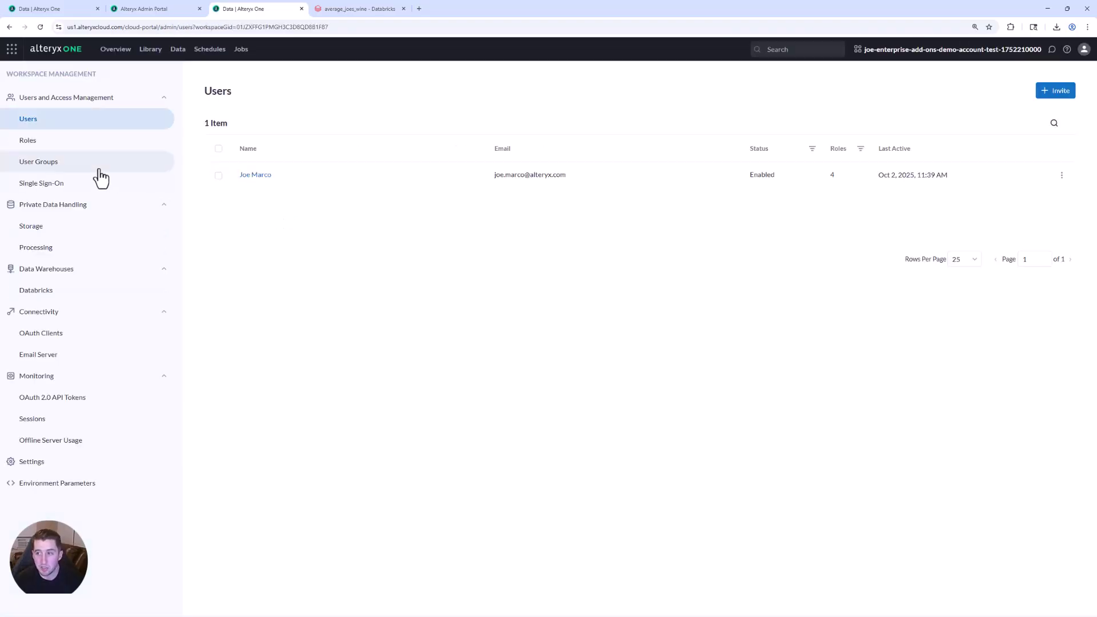
click(99, 169)
click(1033, 95)
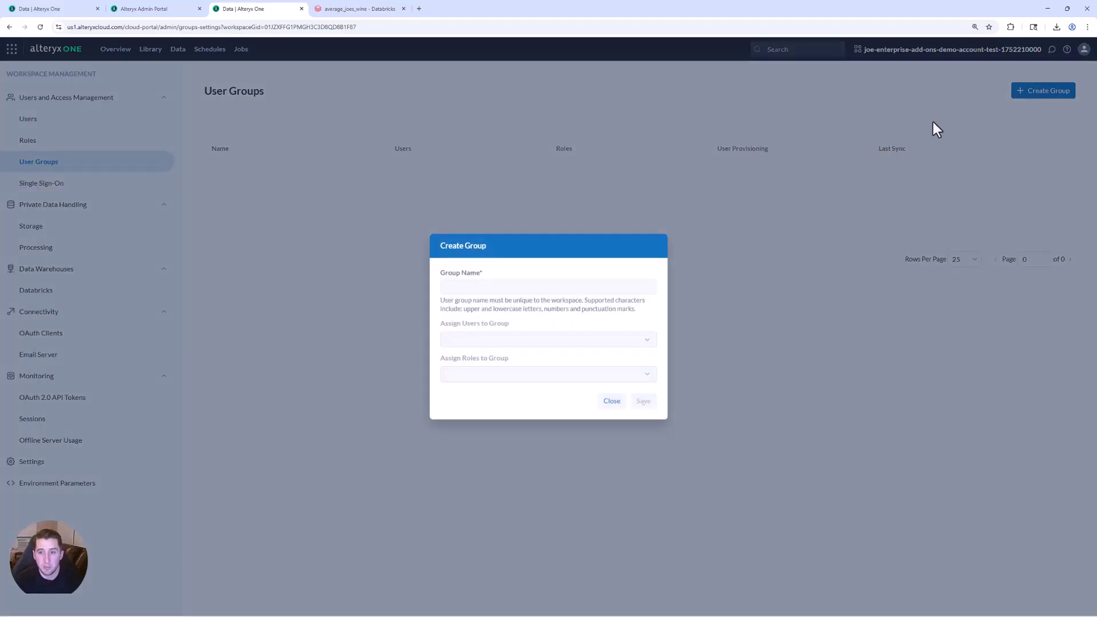
click(612, 401)
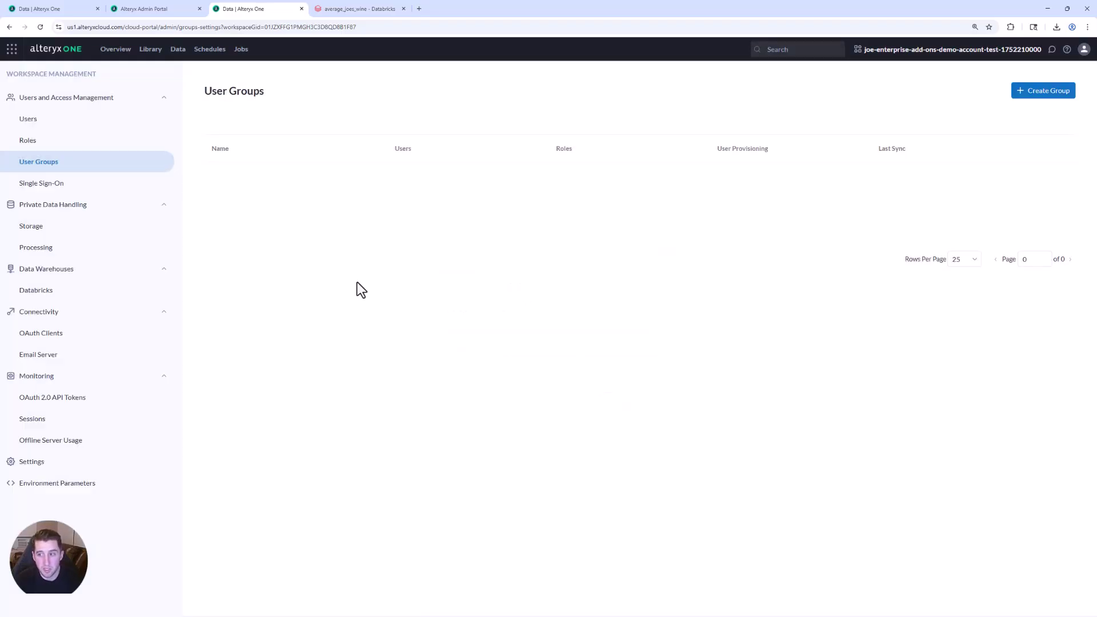
Start a new role as a Full User seat named 'Custom Role'
click(61, 143)
click(1045, 93)
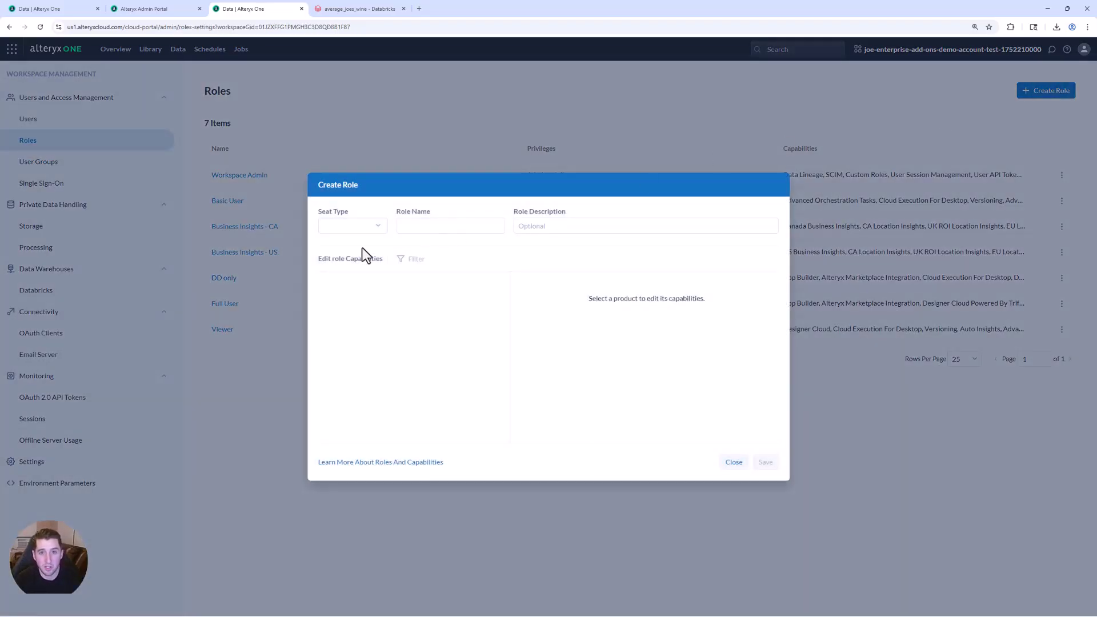
click(355, 225)
click(338, 245)
click(453, 225)
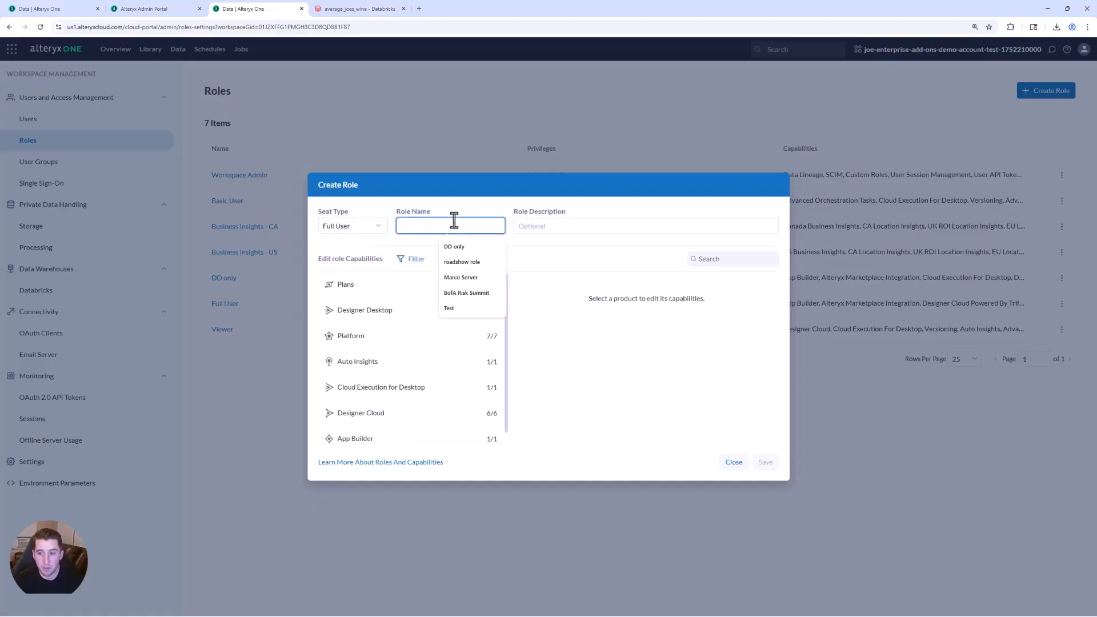
text(Custom Role)
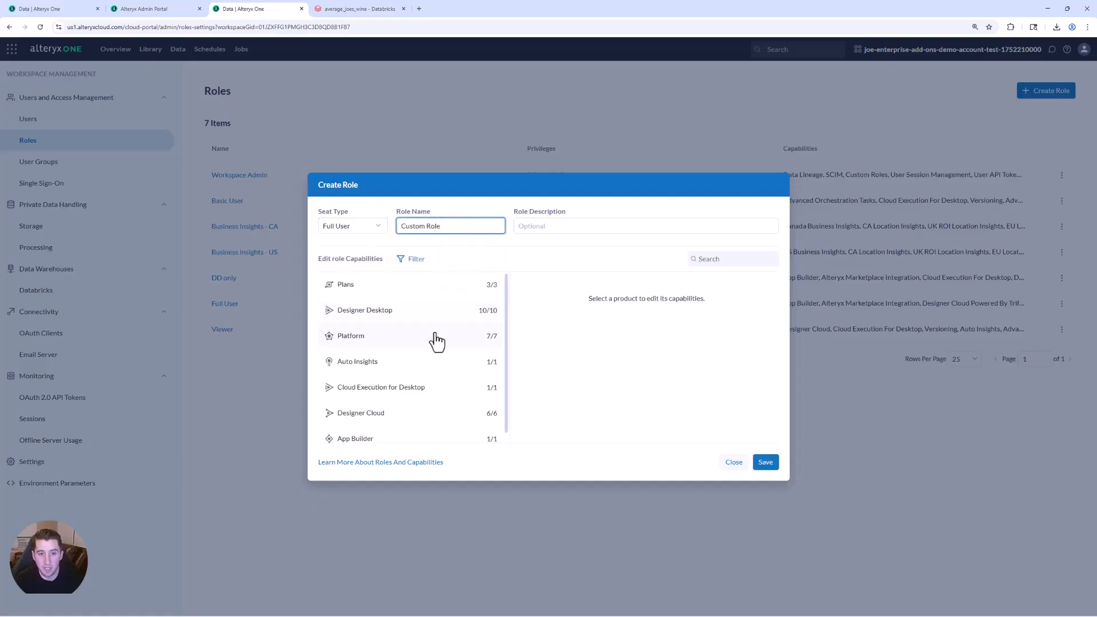
Review the role's Designer Desktop, Designer Cloud and Auto Insights capabilities
click(404, 313)
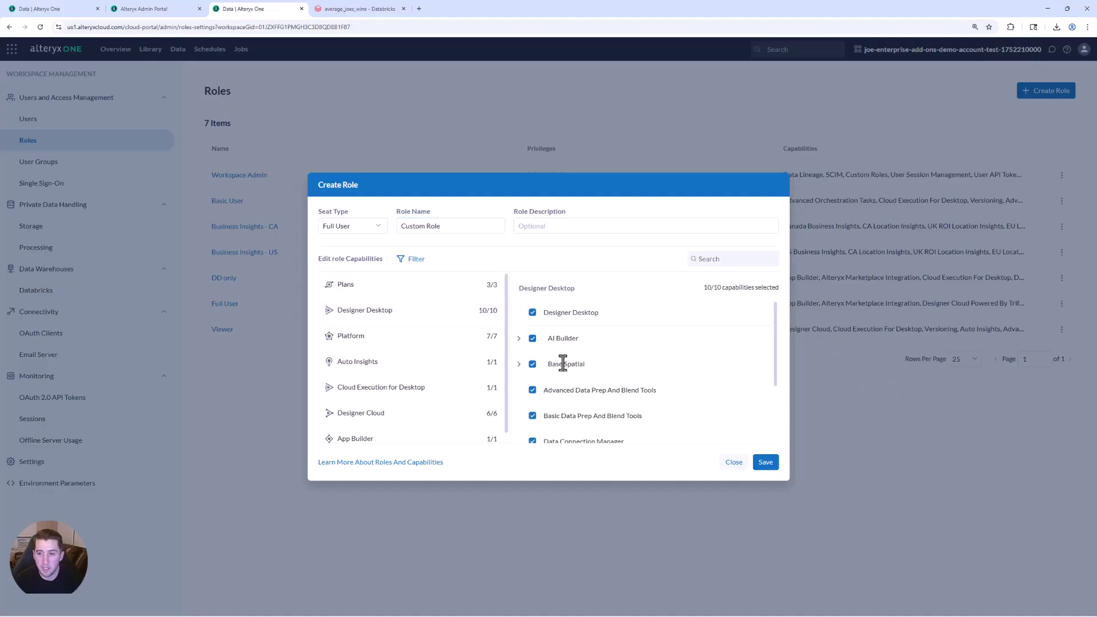
scroll(562, 363, down, 3)
click(406, 420)
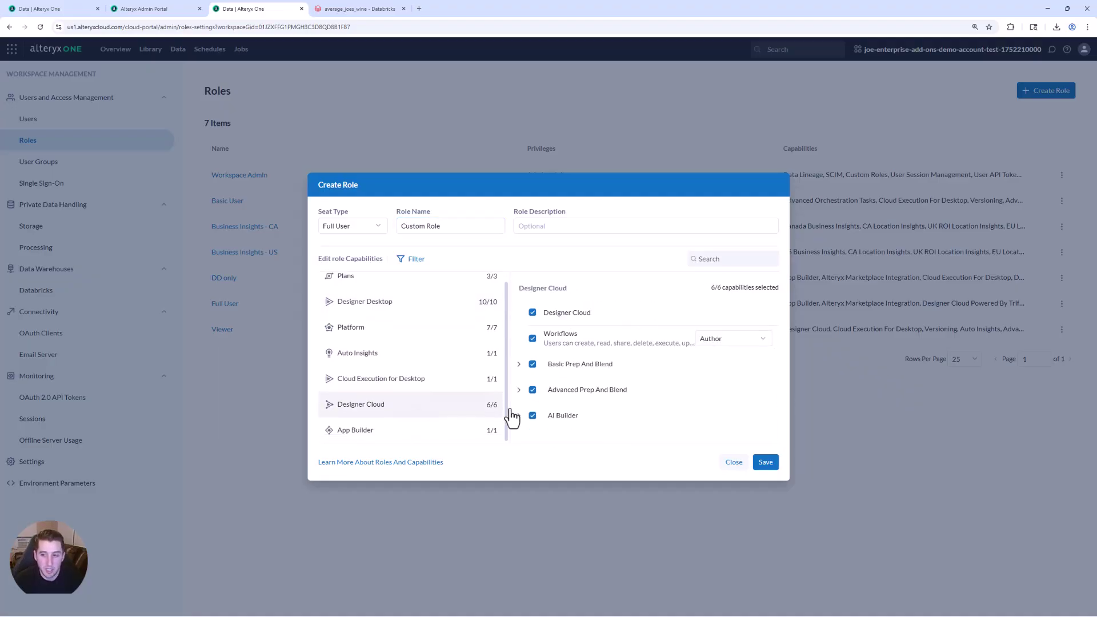
click(392, 359)
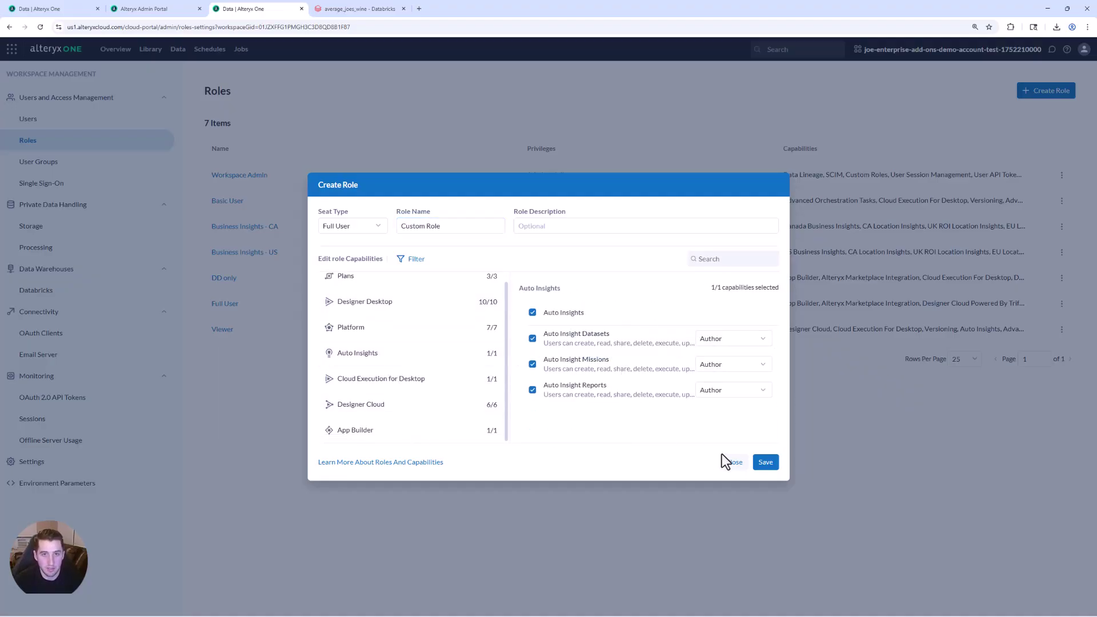